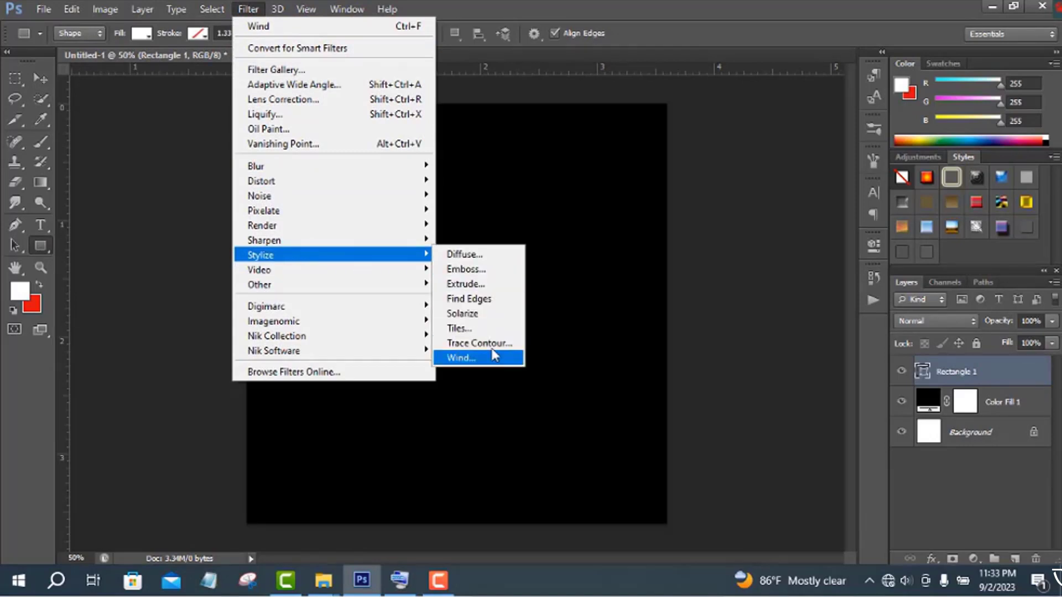
Apply the Wind filter to the Rectangle 1 layer and repeat it to lengthen the streaks
{"action": "left_click", "coordinate": [491, 356]}
{"action": "key", "text": "Return"}
{"action": "key", "text": "ctrl+f"}
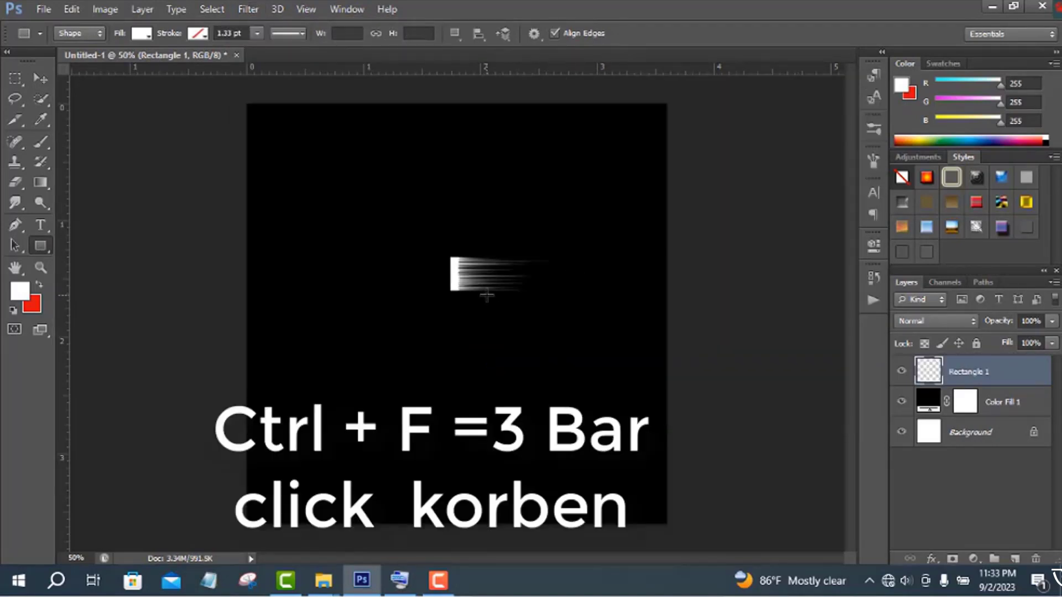
{"action": "key", "text": "ctrl+f"}
Warp the streaked rectangle into a curved petal, pinching its solid end to a point and bulging the upper and lower edges outward
{"action": "left_click", "coordinate": [41, 79]}
{"action": "key", "text": "ctrl+t"}
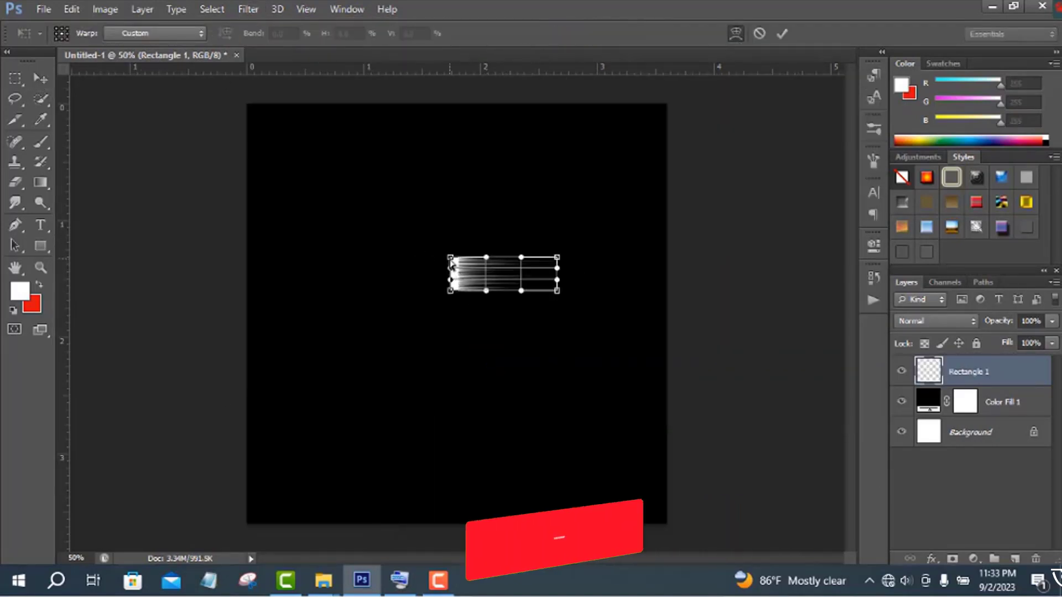
{"action": "left_click_drag", "start_coordinate": [450, 258], "coordinate": [427, 275]}
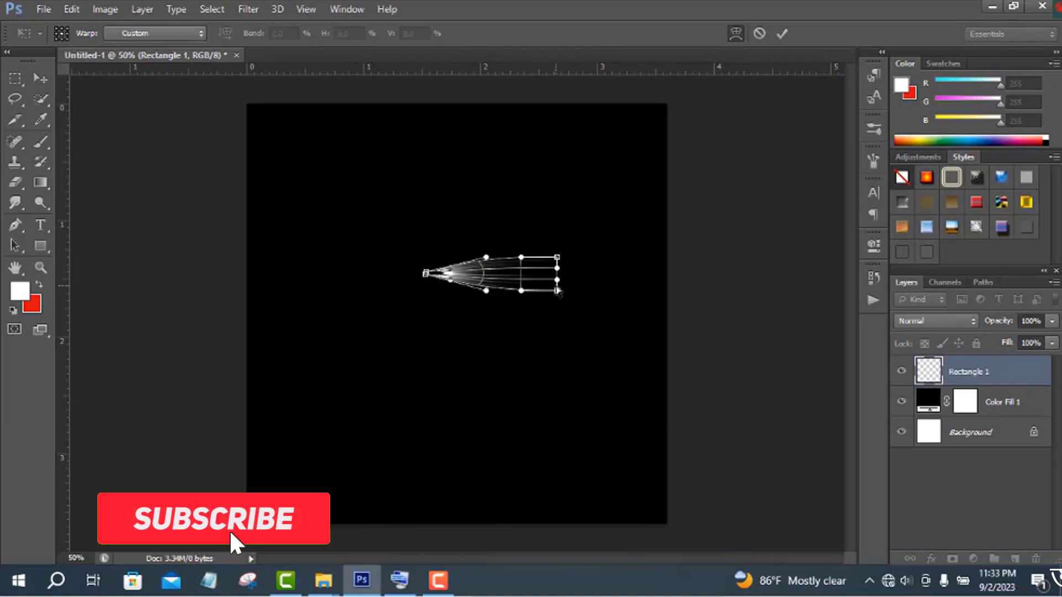
{"action": "left_click_drag", "start_coordinate": [557, 258], "coordinate": [615, 251]}
{"action": "left_click_drag", "start_coordinate": [557, 290], "coordinate": [570, 296]}
{"action": "left_click_drag", "start_coordinate": [486, 257], "coordinate": [529, 222]}
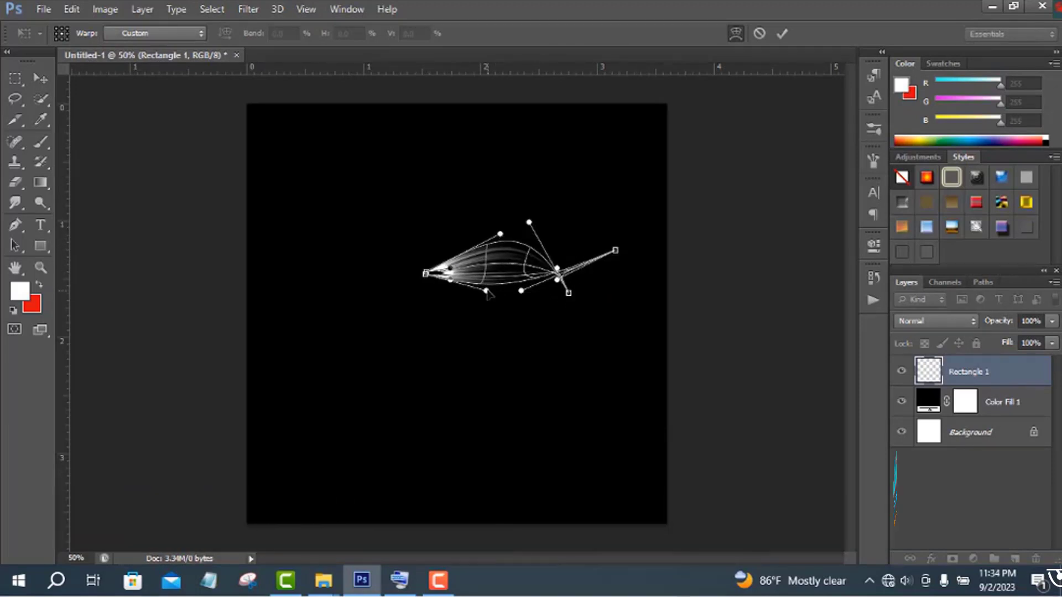
{"action": "left_click_drag", "start_coordinate": [486, 291], "coordinate": [502, 303]}
{"action": "left_click_drag", "start_coordinate": [521, 290], "coordinate": [518, 314]}
{"action": "left_click_drag", "start_coordinate": [451, 269], "coordinate": [440, 246]}
{"action": "left_click", "coordinate": [781, 33]}
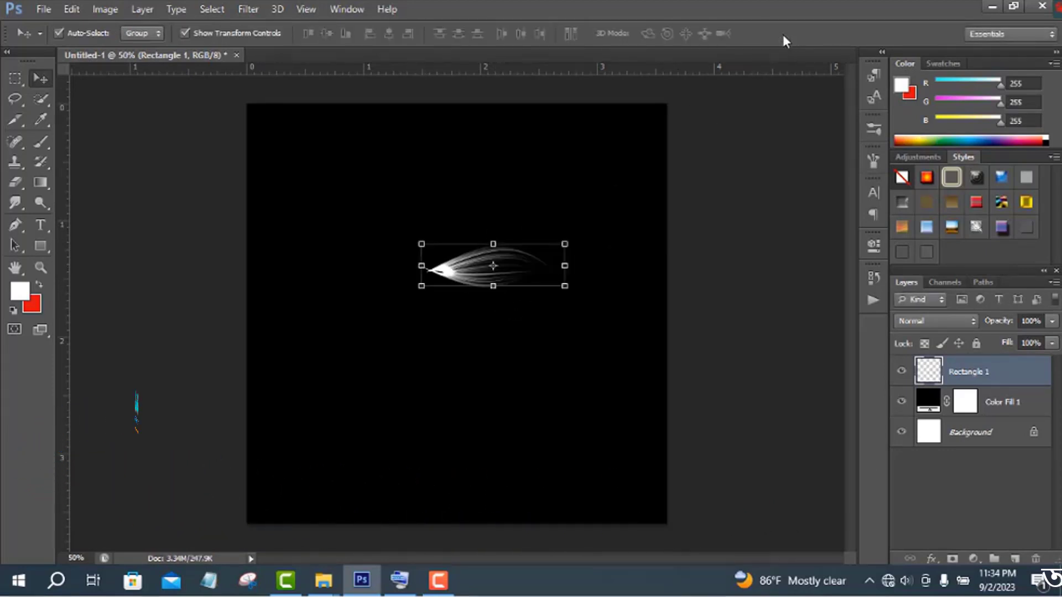
Add a Color Overlay in bright cyan (#00deff) to the petal layer
{"action": "double_click", "coordinate": [1013, 374]}
{"action": "left_click", "coordinate": [669, 332]}
{"action": "left_click", "coordinate": [938, 199]}
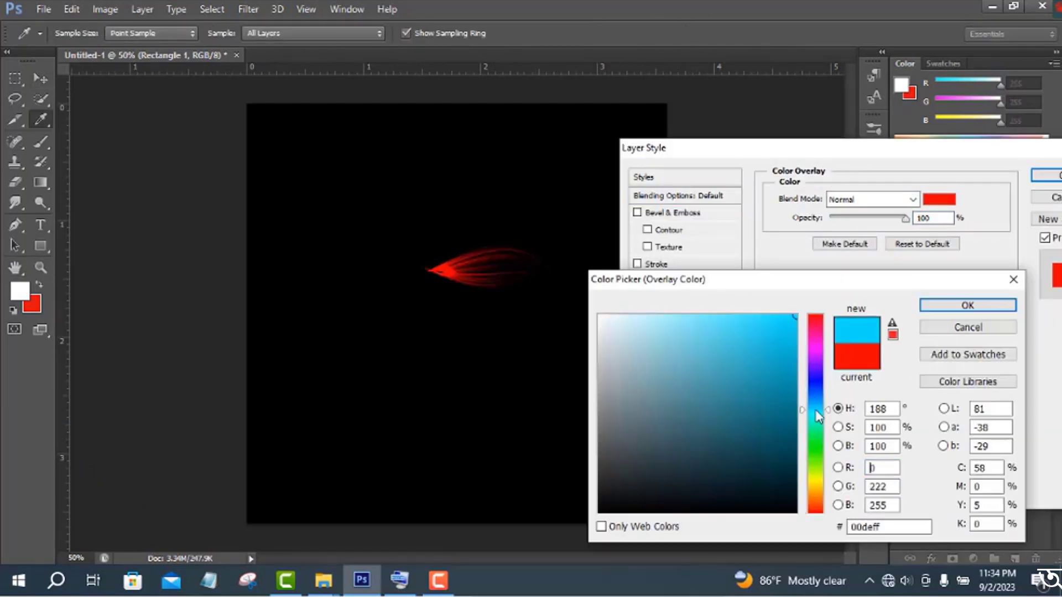
{"action": "left_click", "coordinate": [968, 303]}
{"action": "left_click", "coordinate": [1045, 175]}
Duplicate the petal layer and rotate the copy 20° about a reference point at the middle of its faded end
{"action": "left_click_drag", "start_coordinate": [968, 372], "coordinate": [1015, 559]}
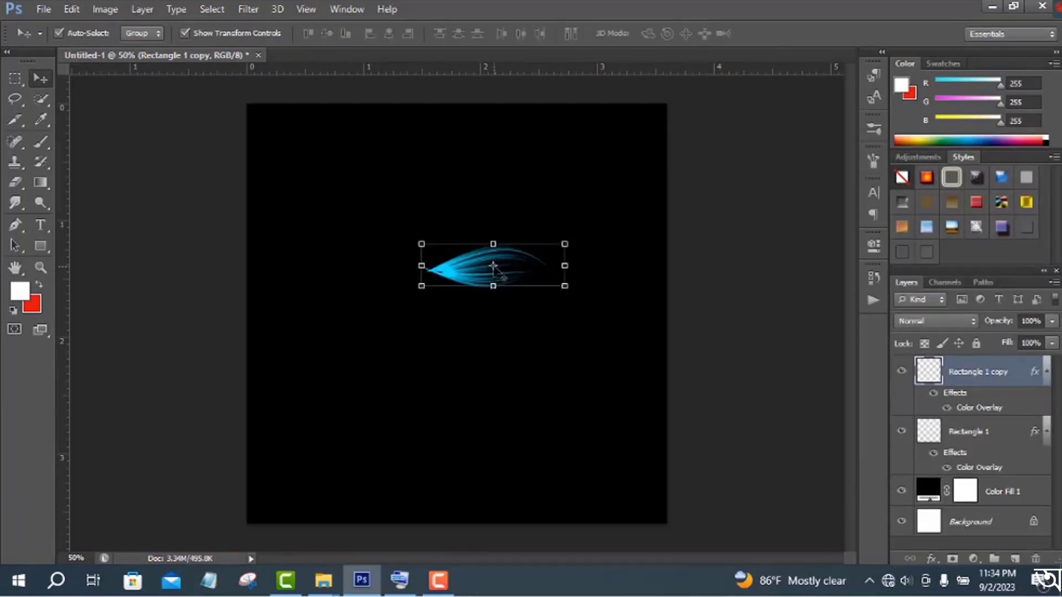
{"action": "key", "text": "ctrl+t"}
{"action": "left_click_drag", "start_coordinate": [493, 265], "coordinate": [565, 266]}
{"action": "left_click", "coordinate": [367, 33]}
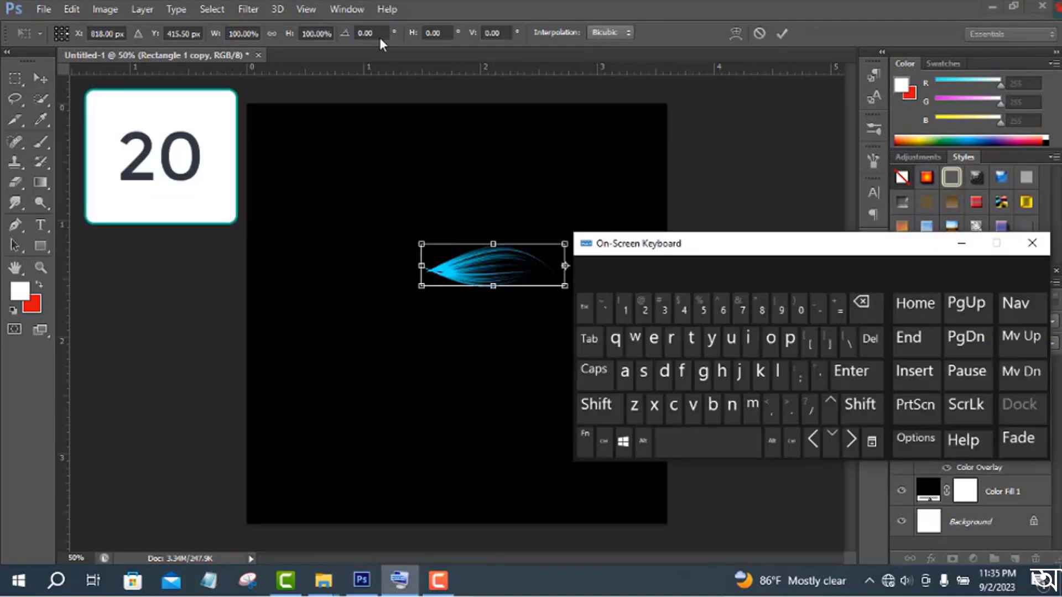
{"action": "type", "text": "20"}
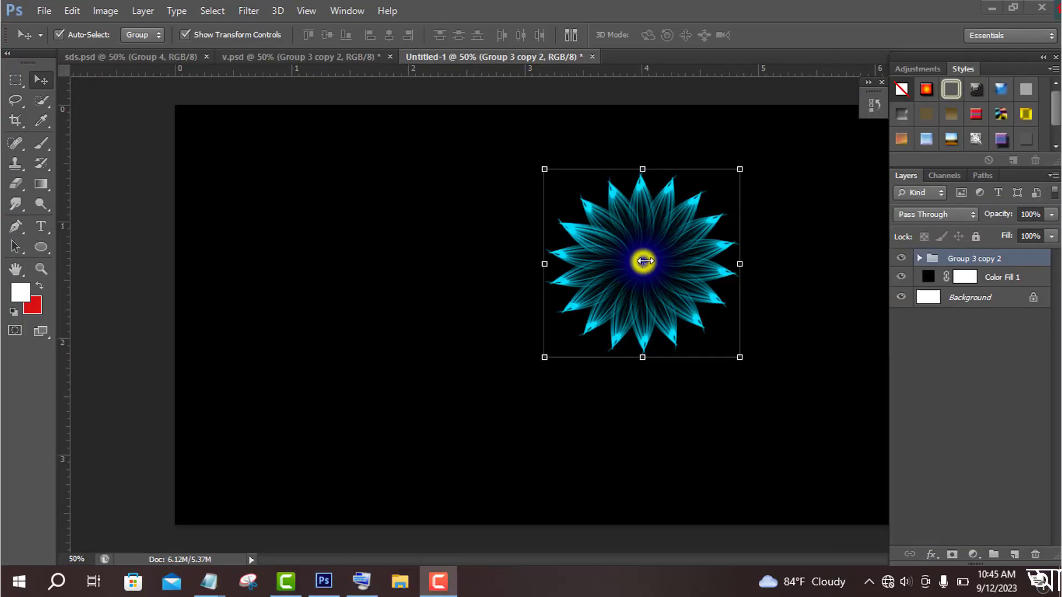
Move the blue flower group to the upper part of the canvas, at about X 928 px, Y 269 px
{"action": "key", "text": "ctrl+t"}
{"action": "left_click_drag", "start_coordinate": [683, 253], "coordinate": [577, 199]}
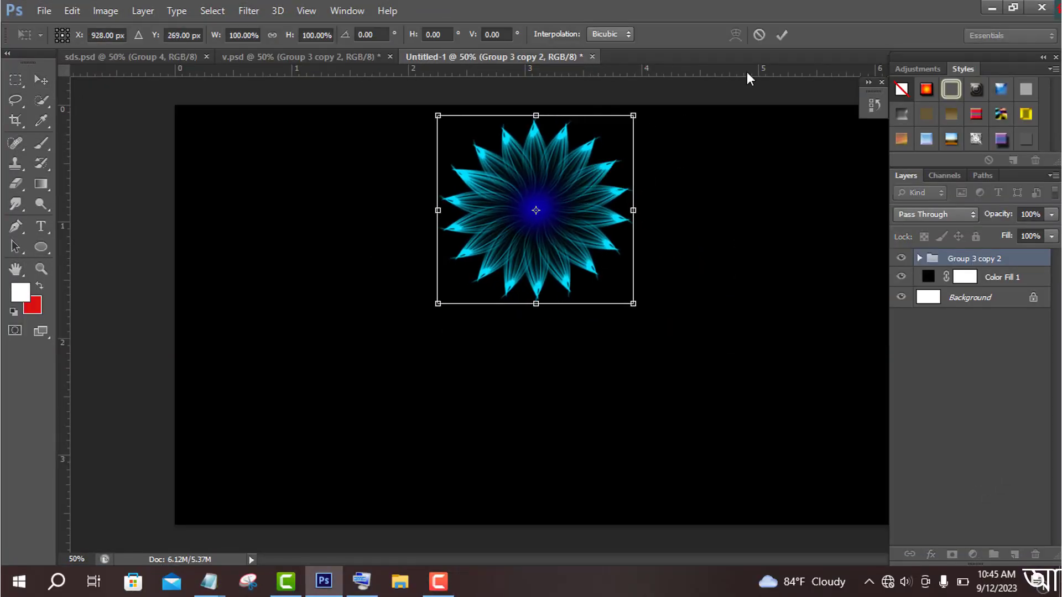
{"action": "key", "text": "Return"}
Draw a narrow tapered stem shape about 35 × 580 px with the Pen tool, running straight down from the flower's centre
{"action": "left_click", "coordinate": [15, 225]}
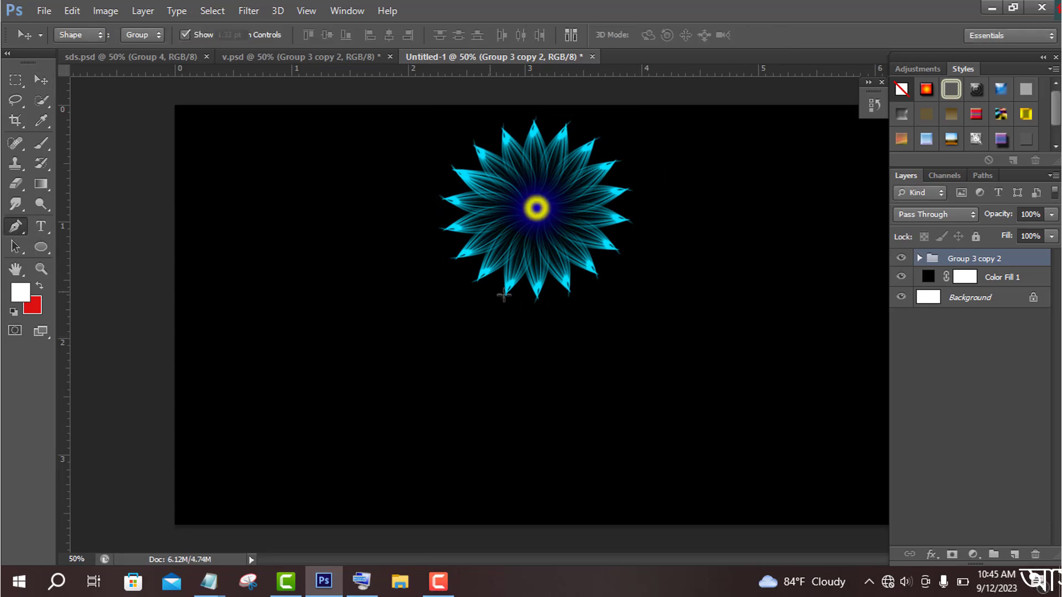
{"action": "left_click", "coordinate": [535, 209]}
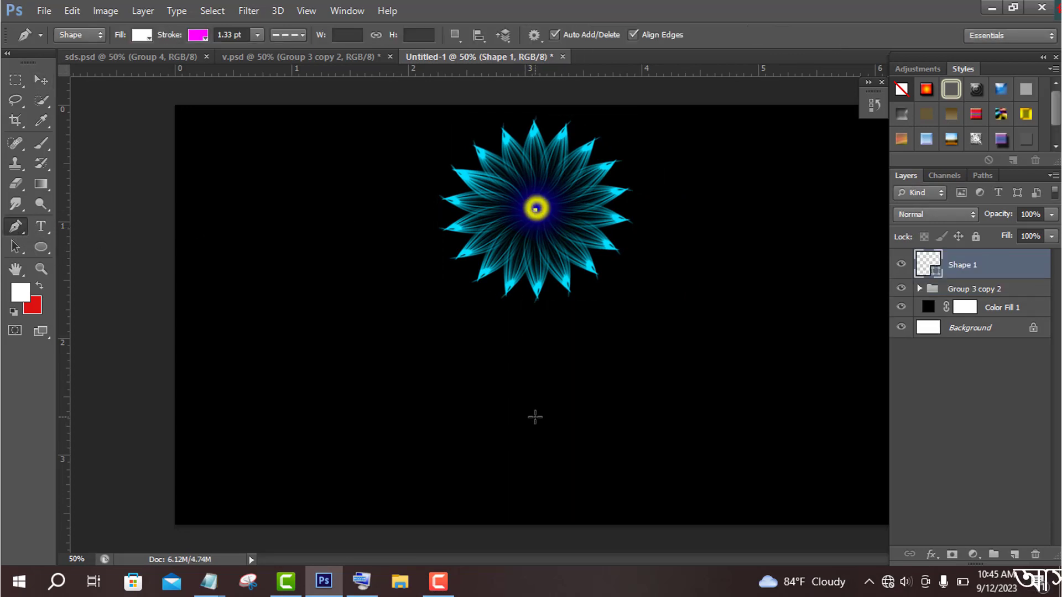
{"action": "left_click_drag", "start_coordinate": [536, 440], "coordinate": [536, 438]}
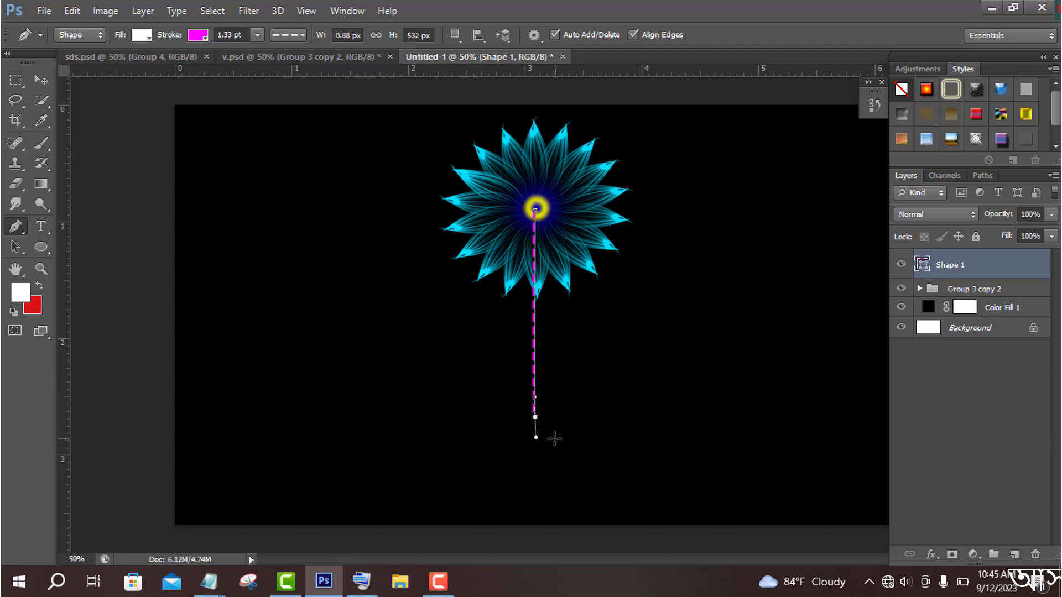
{"action": "left_click", "coordinate": [548, 436]}
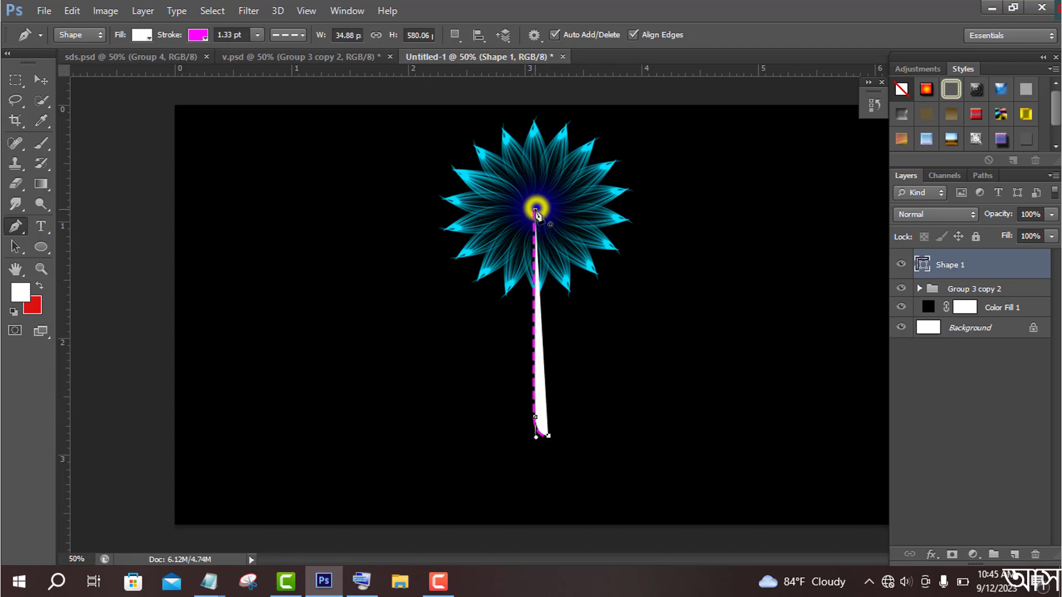
{"action": "left_click", "coordinate": [535, 212]}
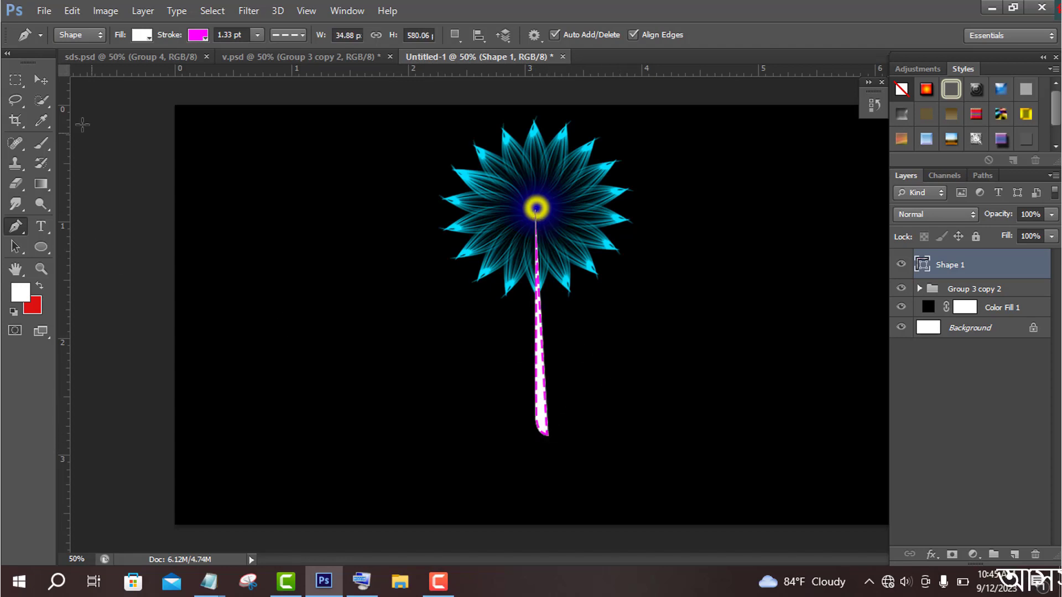
Warp the stem shape into a gentle S-curve that bows to one side and narrows at its base
{"action": "left_click", "coordinate": [37, 79]}
{"action": "key", "text": "ctrl+t"}
{"action": "left_click", "coordinate": [736, 33]}
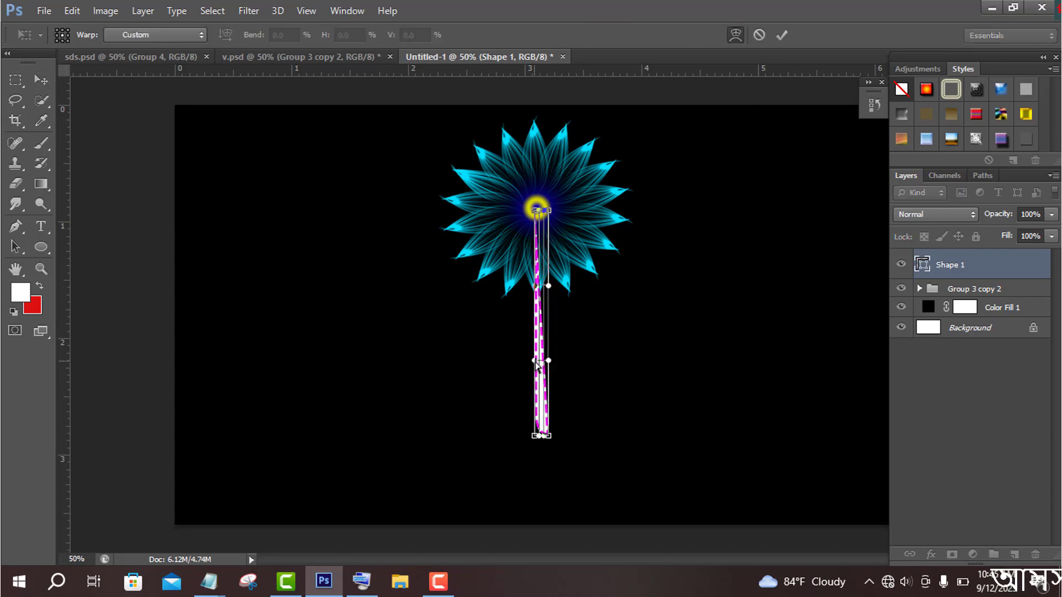
{"action": "left_click_drag", "start_coordinate": [548, 360], "coordinate": [584, 387]}
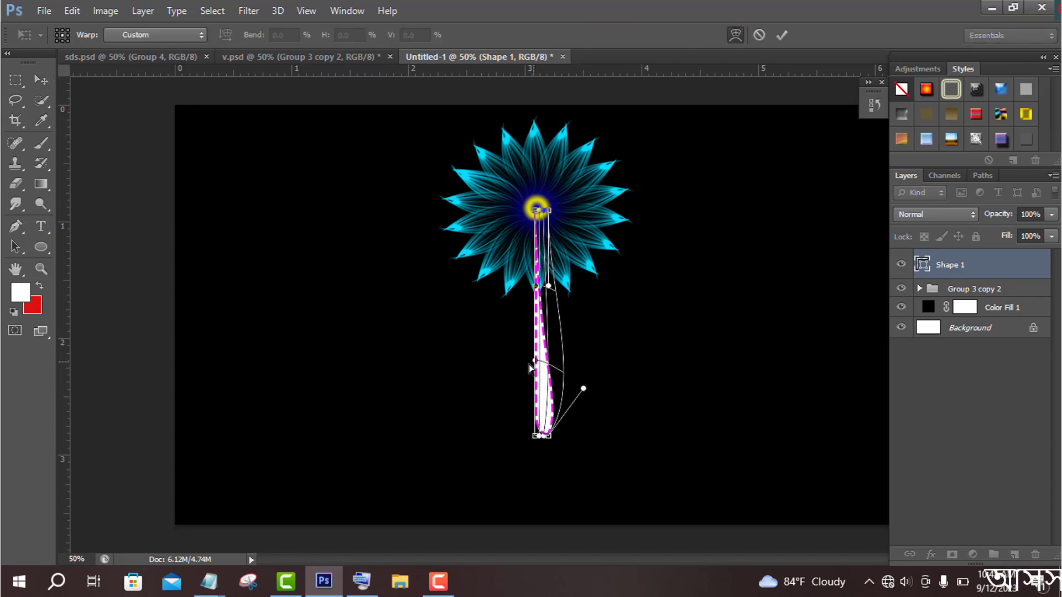
{"action": "left_click_drag", "start_coordinate": [529, 363], "coordinate": [464, 304]}
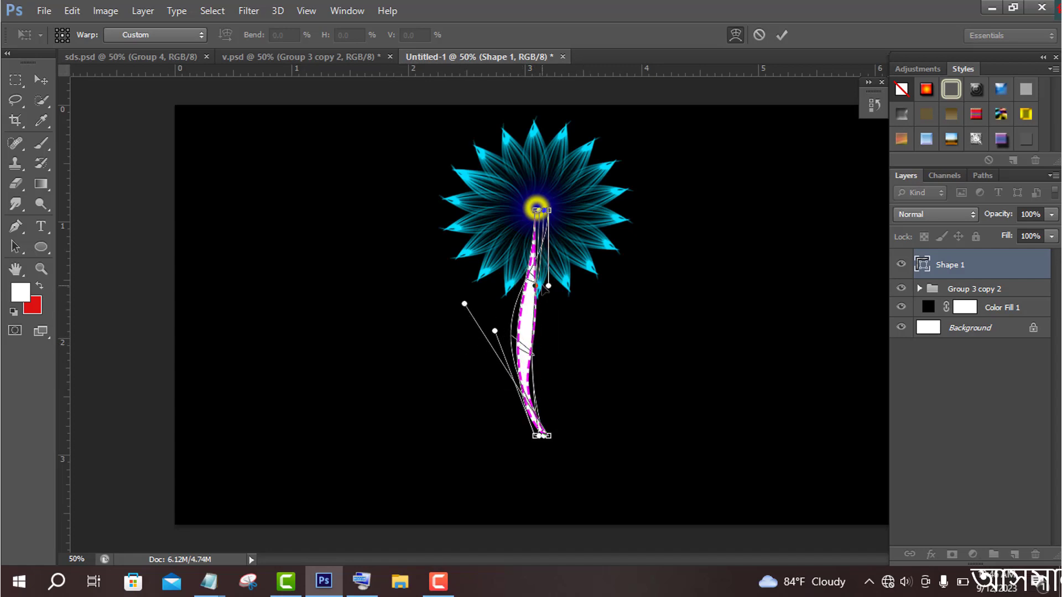
{"action": "left_click_drag", "start_coordinate": [547, 285], "coordinate": [507, 268]}
{"action": "left_click_drag", "start_coordinate": [534, 334], "coordinate": [529, 332]}
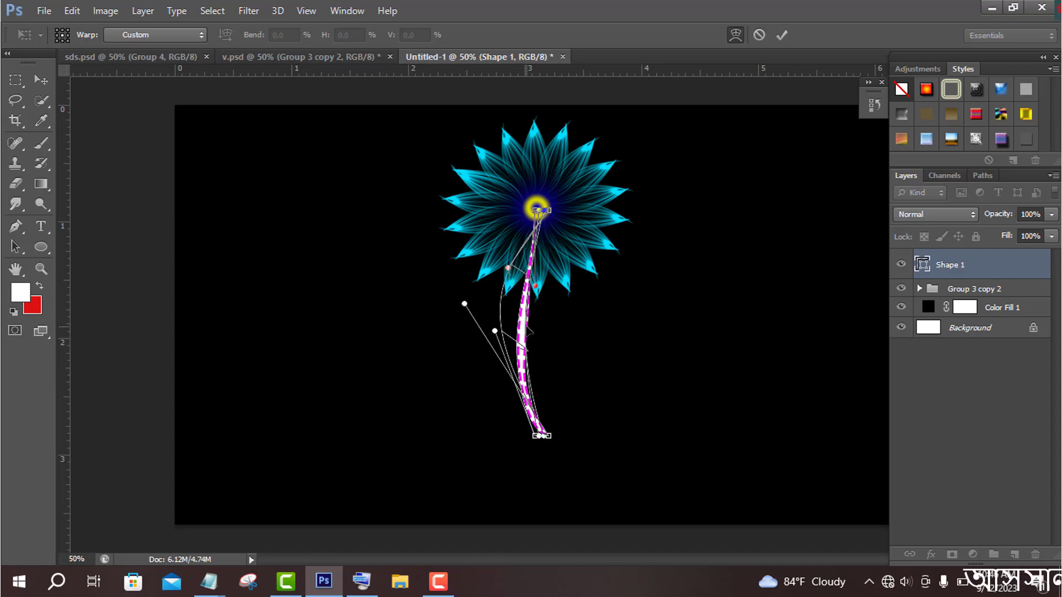
{"action": "left_click_drag", "start_coordinate": [535, 406], "coordinate": [546, 410]}
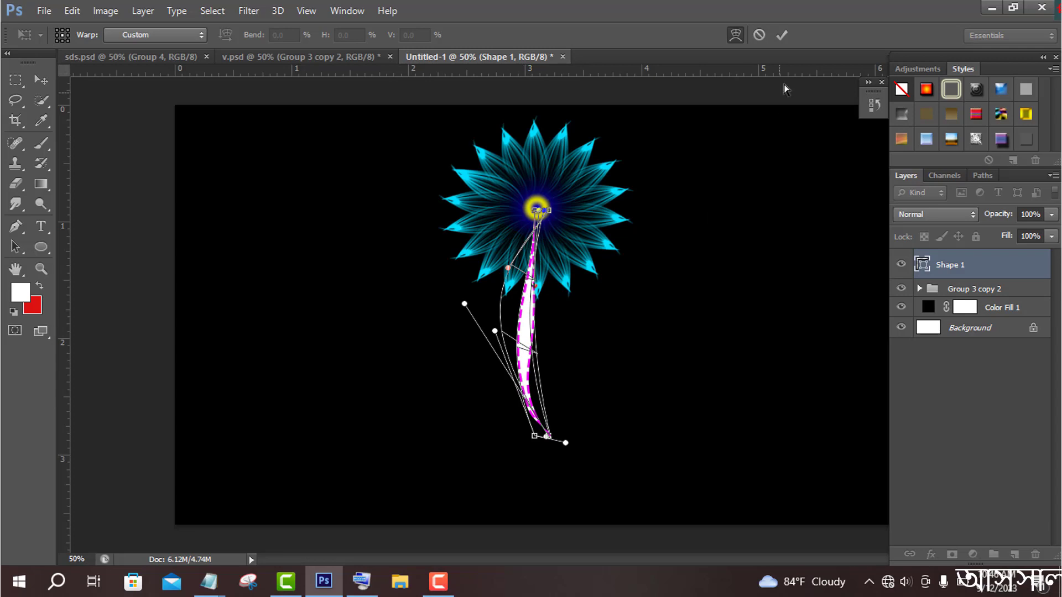
{"action": "left_click", "coordinate": [783, 35]}
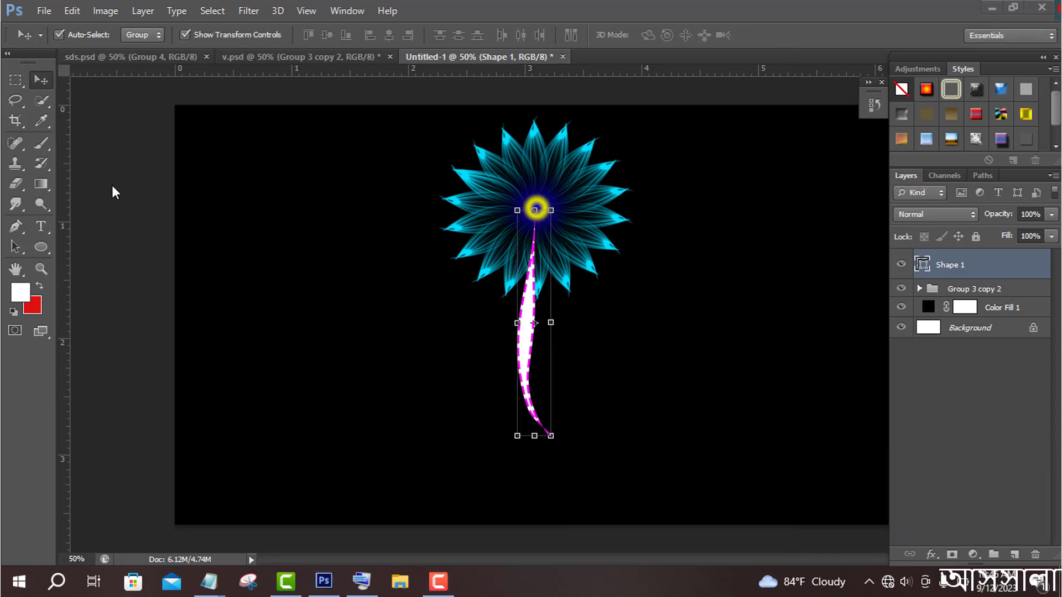
Change the stem shape's stroke from dashed to a solid line
{"action": "left_click", "coordinate": [15, 225]}
{"action": "left_click", "coordinate": [285, 35]}
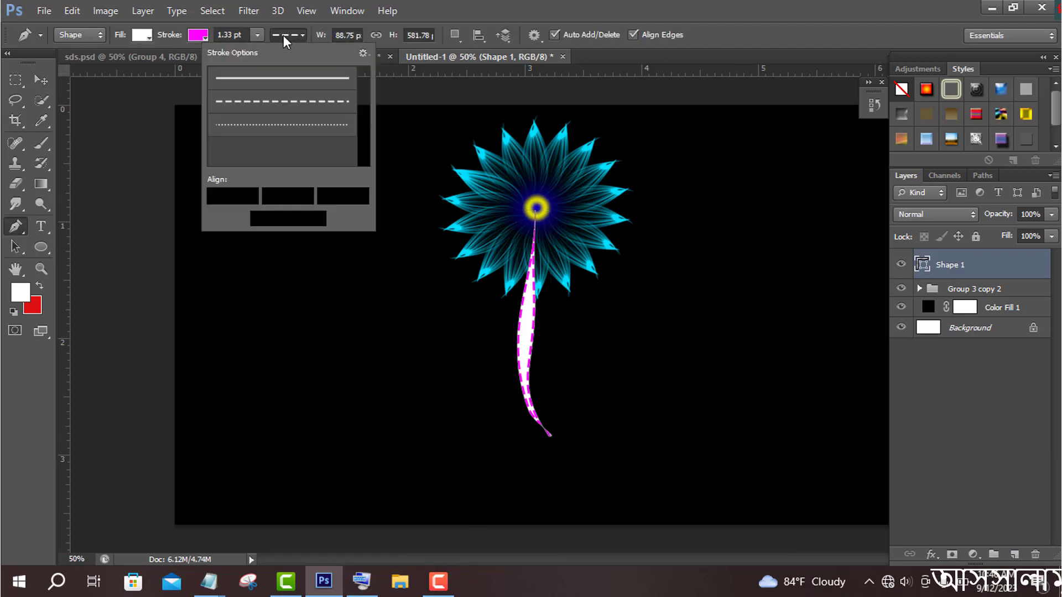
{"action": "left_click", "coordinate": [275, 78]}
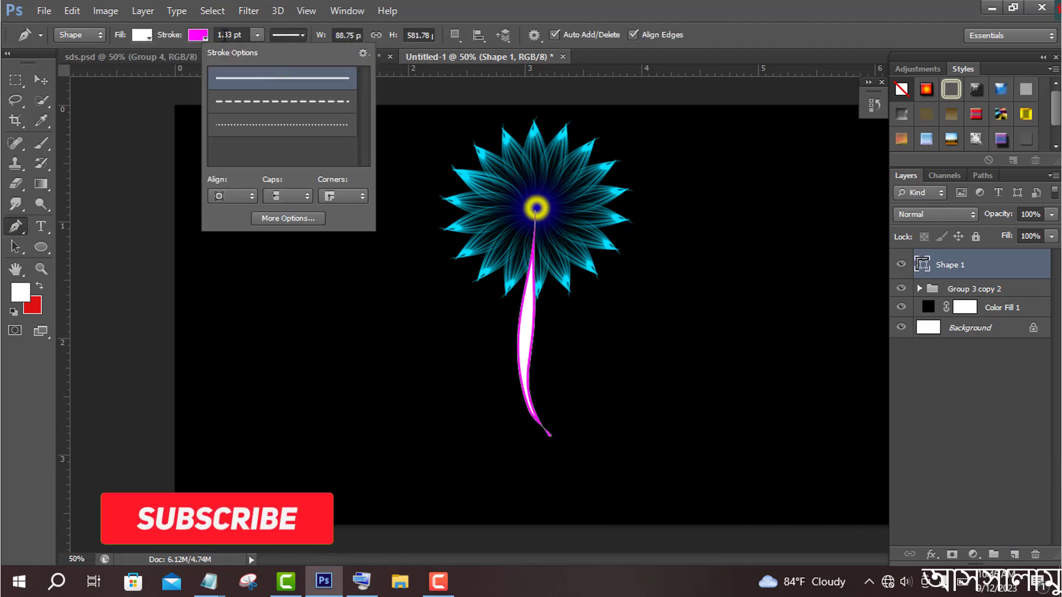
{"action": "left_click", "coordinate": [205, 35]}
{"action": "left_click", "coordinate": [204, 35]}
Add a Gradient Overlay with the Copper preset to the stem layer
{"action": "double_click", "coordinate": [996, 271]}
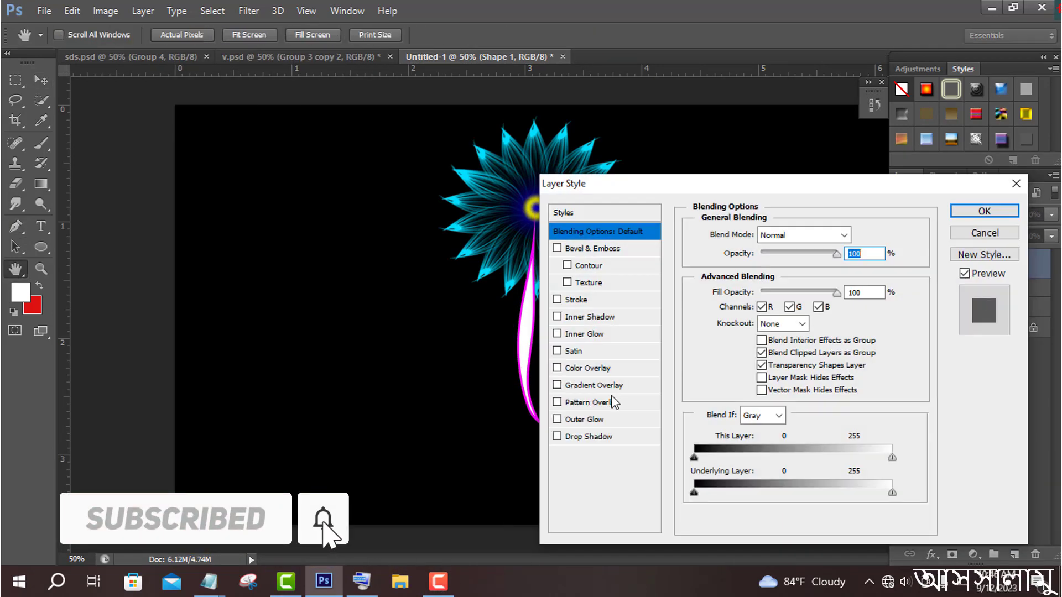
{"action": "left_click", "coordinate": [598, 385]}
{"action": "left_click", "coordinate": [795, 272]}
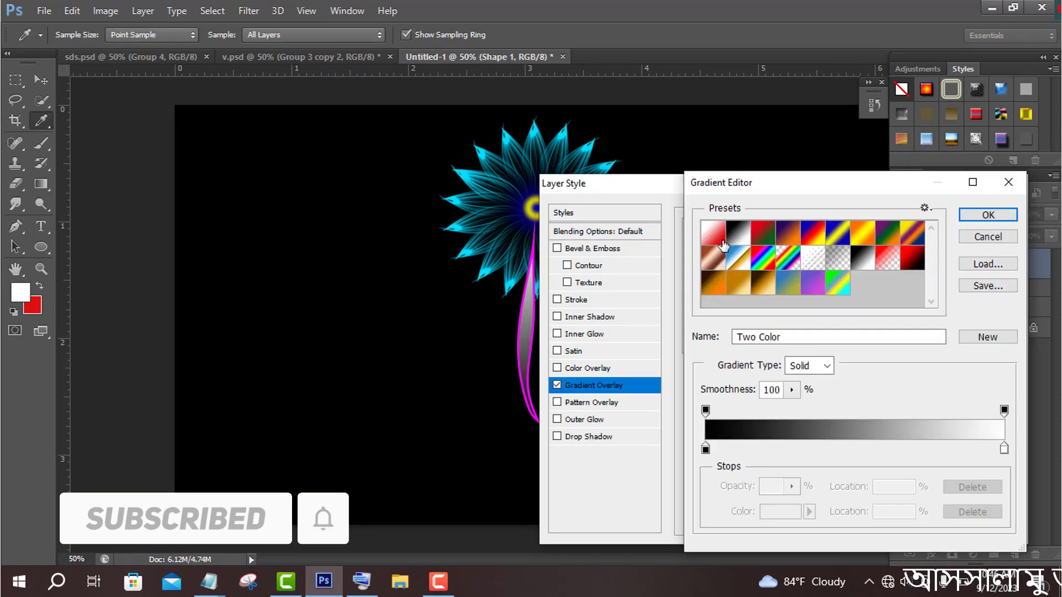
{"action": "left_click", "coordinate": [713, 257]}
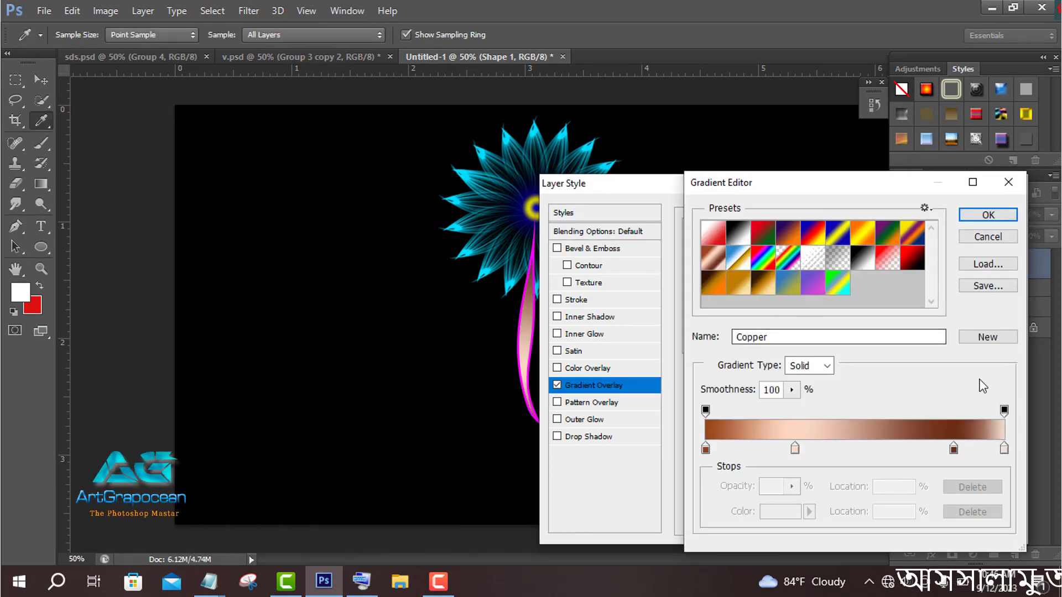
{"action": "left_click", "coordinate": [990, 220]}
{"action": "left_click", "coordinate": [988, 219]}
Remove the stem shape's magenta stroke
{"action": "left_click", "coordinate": [152, 36]}
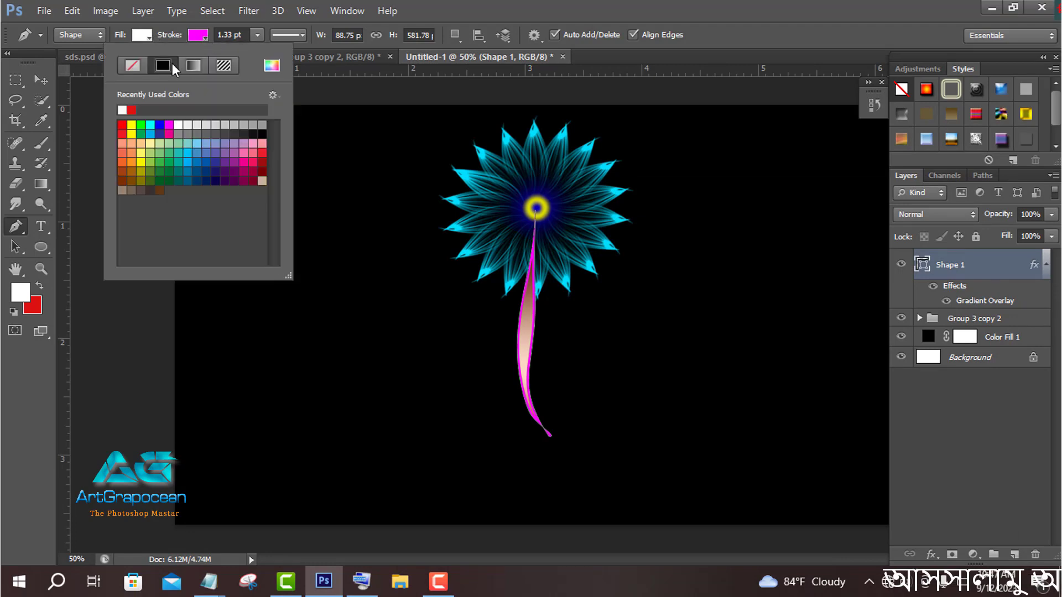
{"action": "left_click", "coordinate": [135, 71]}
{"action": "left_click", "coordinate": [763, 37]}
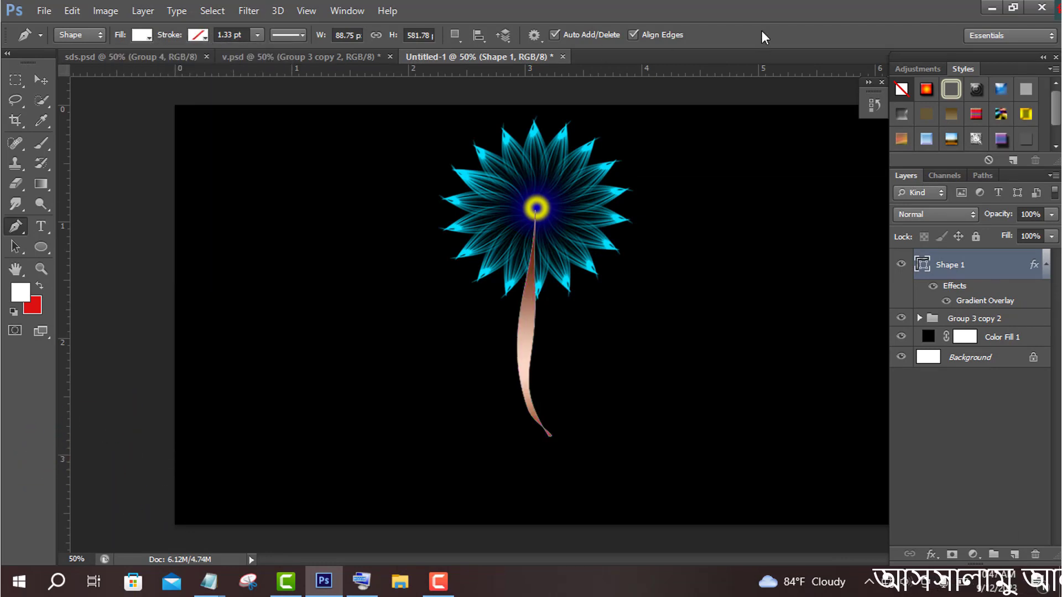
Draw a flat white ellipse about 292 × 60 px over the base of the stem
{"action": "left_click", "coordinate": [43, 248]}
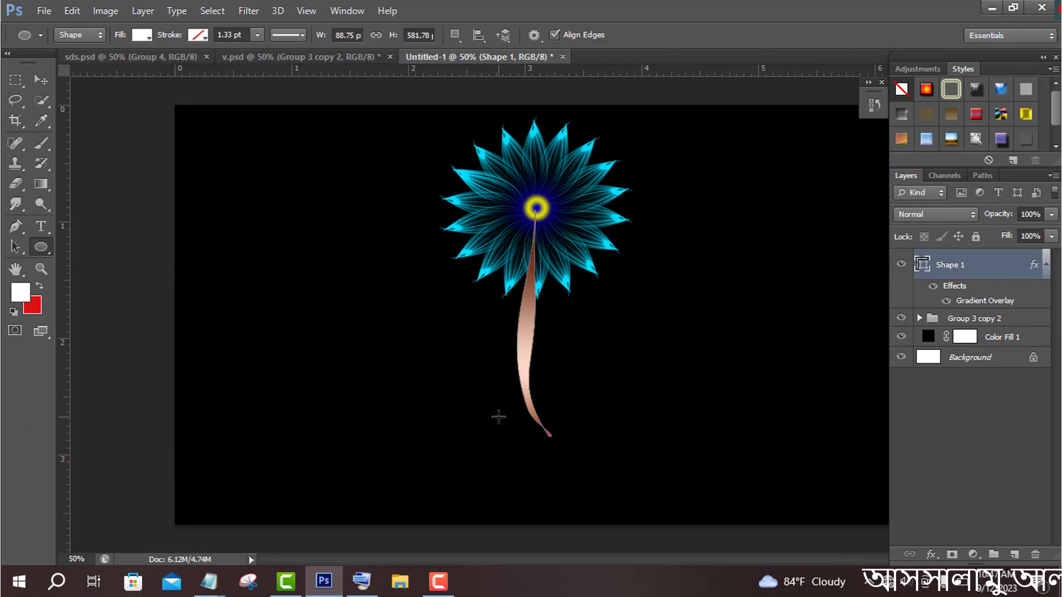
{"action": "left_click_drag", "start_coordinate": [498, 418], "coordinate": [565, 428]}
{"action": "left_click", "coordinate": [360, 306]}
{"action": "key", "text": "Escape"}
{"action": "key", "text": "v"}
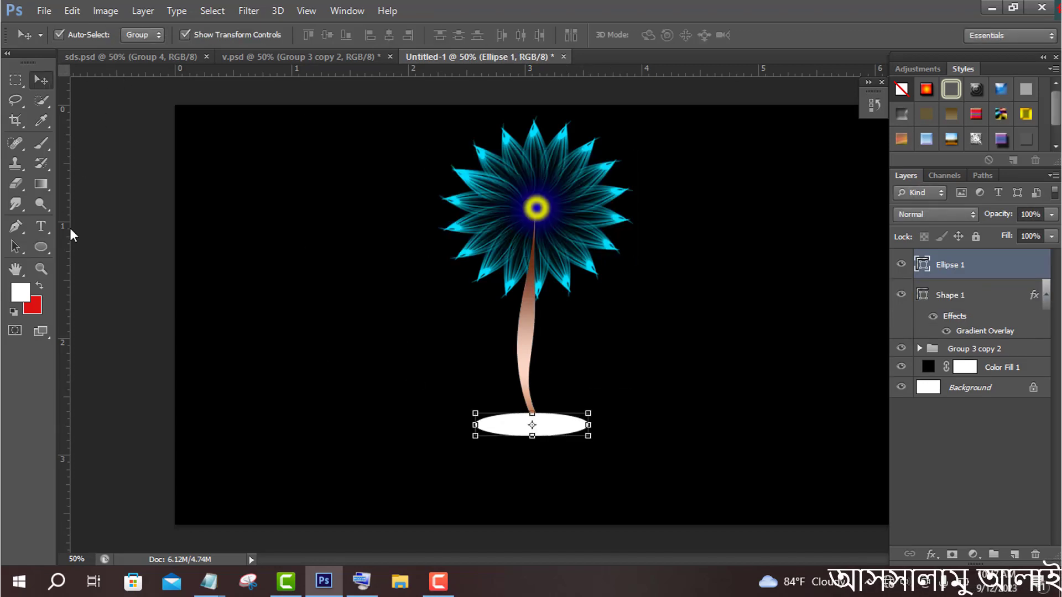
Add a Gradient Overlay with the orange-yellow-orange preset to the ellipse layer, leaving Pattern Overlay off
{"action": "double_click", "coordinate": [1017, 267]}
{"action": "left_click", "coordinate": [589, 402]}
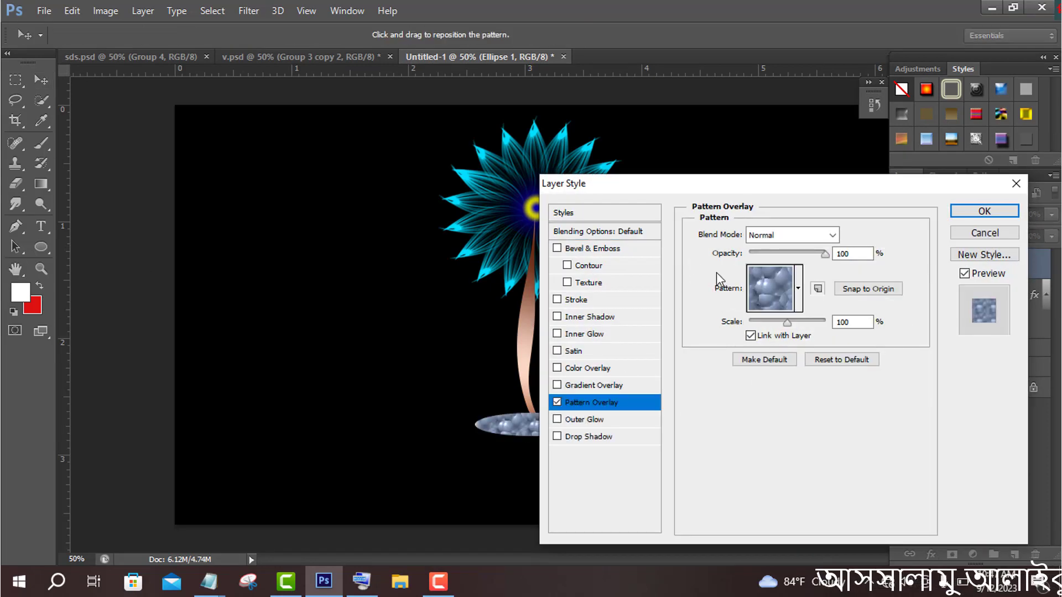
{"action": "left_click", "coordinate": [557, 402]}
{"action": "left_click", "coordinate": [581, 386]}
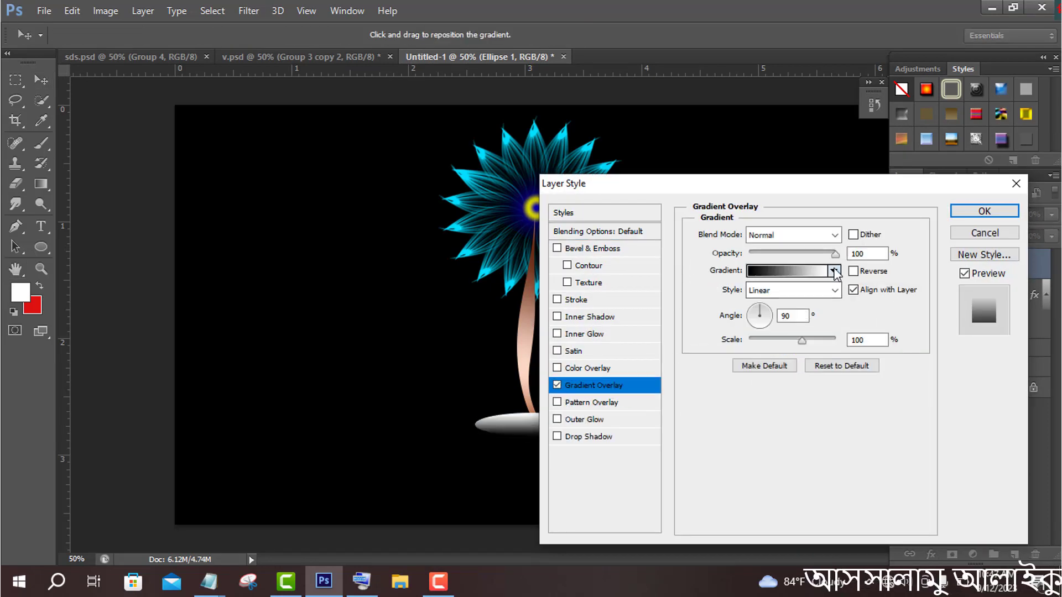
{"action": "left_click", "coordinate": [833, 271]}
{"action": "left_click", "coordinate": [763, 328]}
{"action": "key", "text": "Return"}
{"action": "key", "text": "Return"}
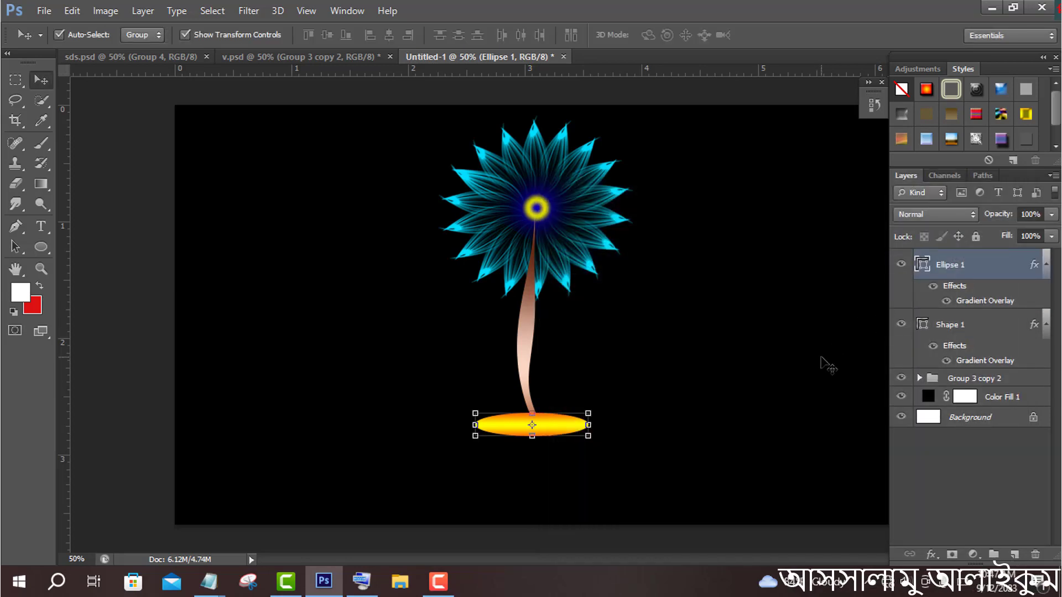
Draw a white rounded rectangle about 224 × 238 px with a 50 px radius directly beneath the orange-yellow ellipse
{"action": "mouse_move", "coordinate": [1021, 276]}
{"action": "left_mouse_down"}
{"action": "mouse_move", "coordinate": [1021, 536]}
{"action": "mouse_move", "coordinate": [1053, 348]}
{"action": "mouse_move", "coordinate": [1033, 281]}
{"action": "left_mouse_up"}
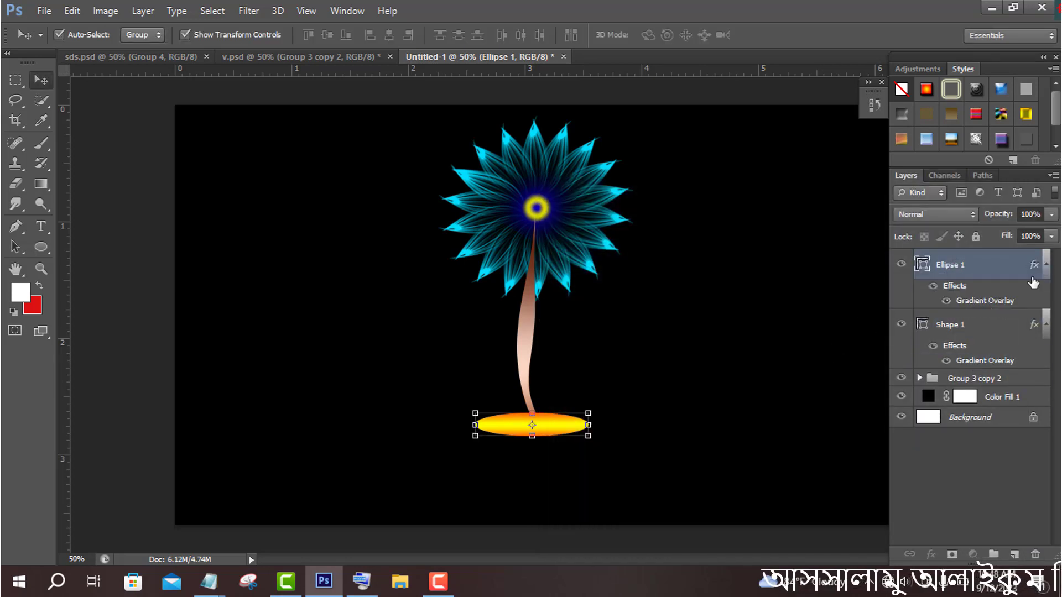
{"action": "right_click", "coordinate": [44, 250]}
{"action": "left_click", "coordinate": [78, 259]}
{"action": "left_click", "coordinate": [487, 439]}
{"action": "left_click", "coordinate": [626, 149]}
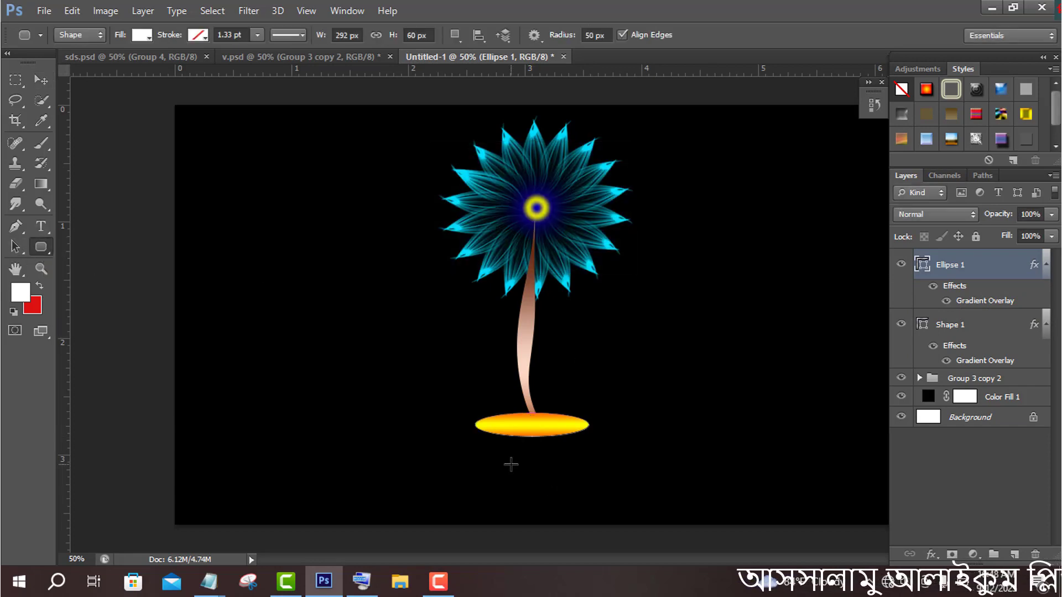
{"action": "left_click_drag", "start_coordinate": [492, 435], "coordinate": [578, 524]}
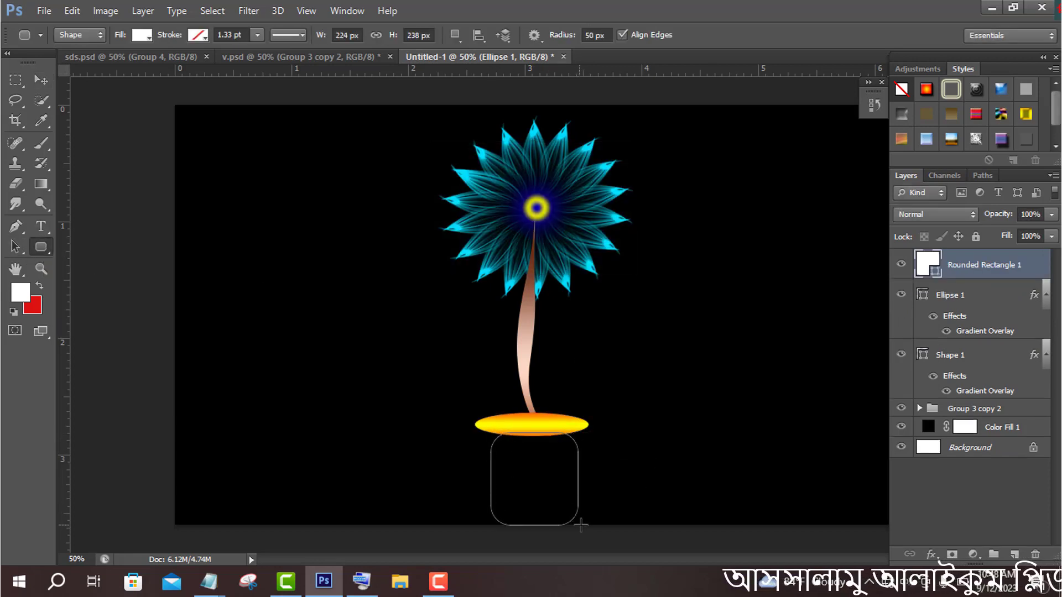
Warp the rounded rectangle into a round pot body by pulling its corners inward and bulging both sides outward
{"action": "left_click", "coordinate": [41, 79]}
{"action": "key", "text": "ctrl+t"}
{"action": "left_click", "coordinate": [736, 35]}
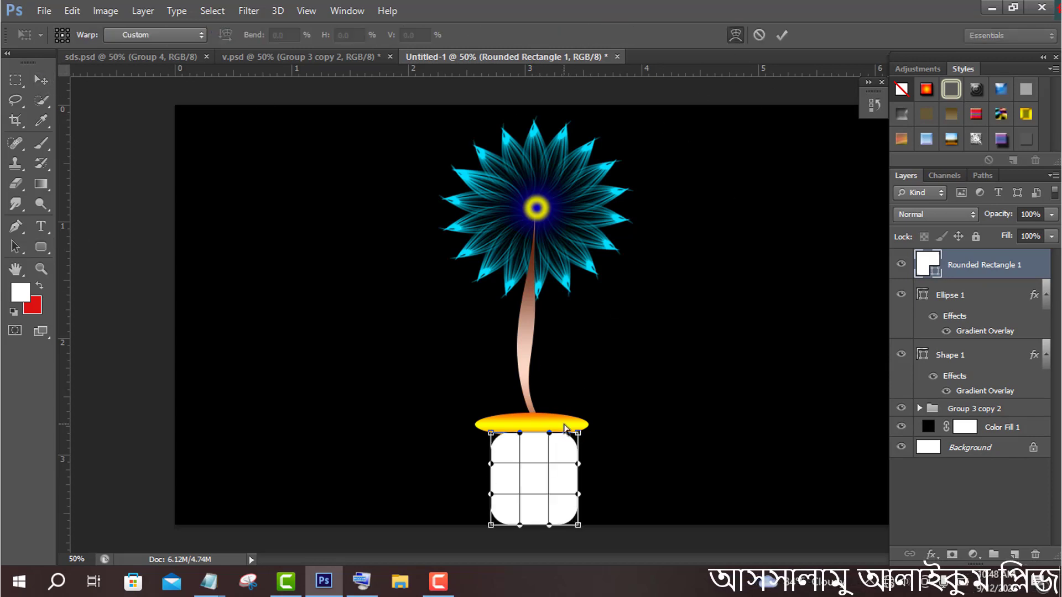
{"action": "left_click_drag", "start_coordinate": [578, 525], "coordinate": [514, 523]}
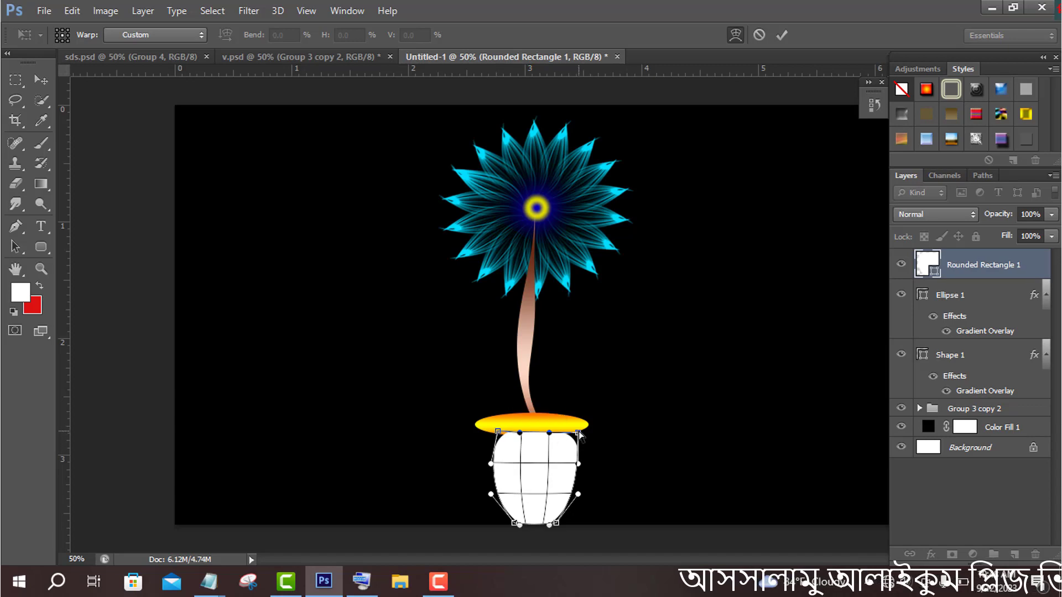
{"action": "left_click_drag", "start_coordinate": [578, 432], "coordinate": [572, 432]}
{"action": "left_click_drag", "start_coordinate": [559, 482], "coordinate": [569, 485]}
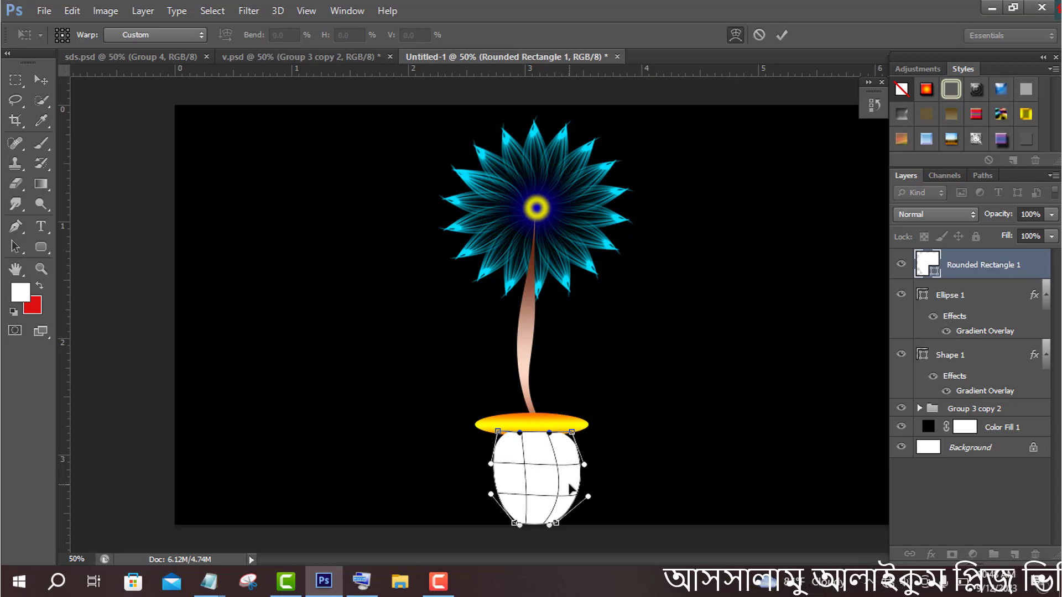
{"action": "left_click_drag", "start_coordinate": [491, 474], "coordinate": [493, 481]}
{"action": "left_click_drag", "start_coordinate": [569, 489], "coordinate": [573, 490]}
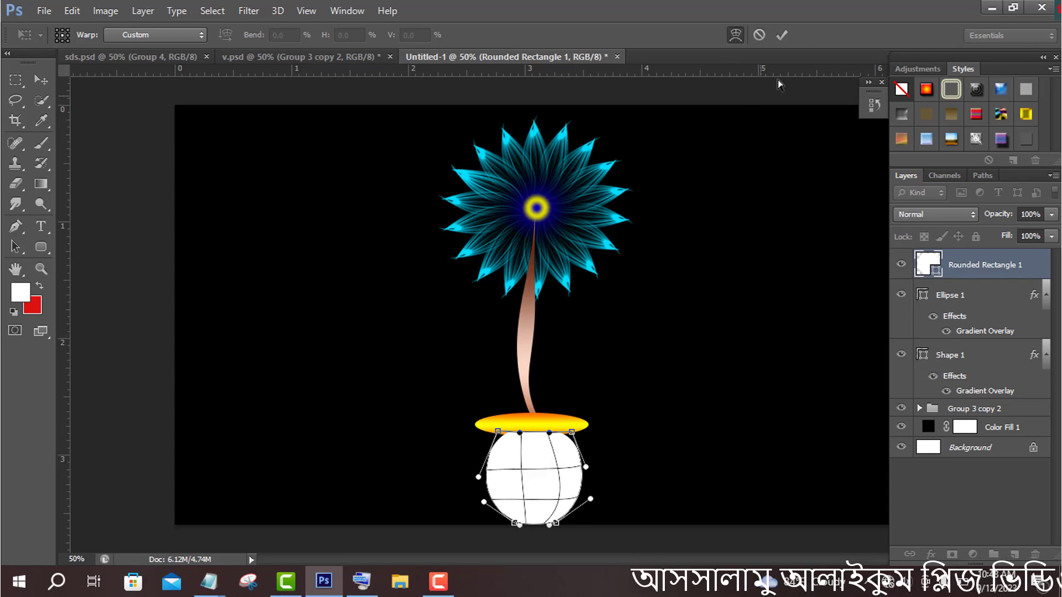
{"action": "left_click", "coordinate": [781, 35]}
Warp the pot body again, flaring its upper corners out to the ellipse rim and drawing its lower corners inward
{"action": "key", "text": "ctrl+t"}
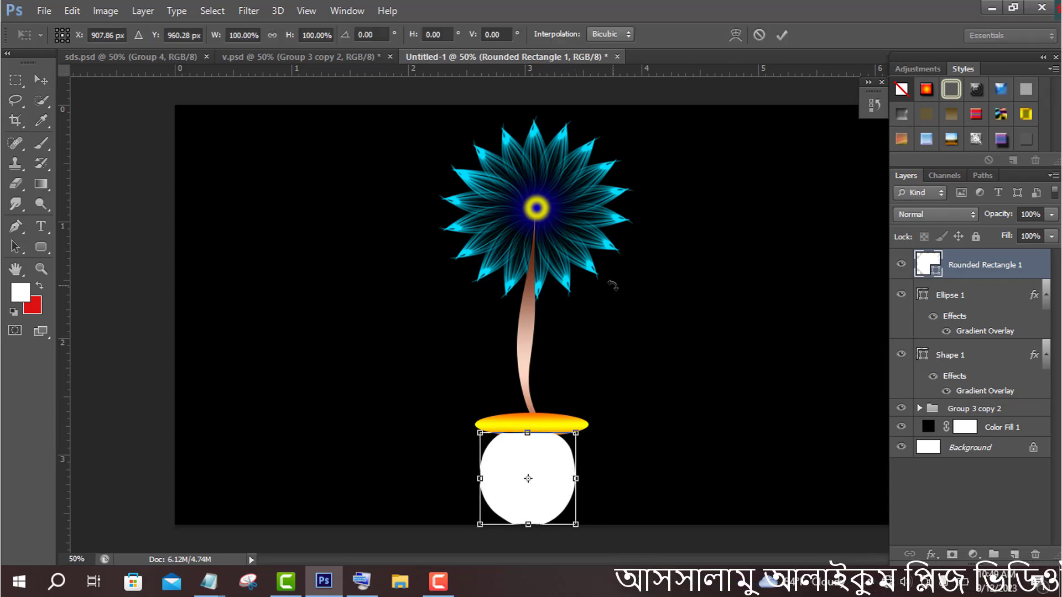
{"action": "left_click", "coordinate": [741, 39]}
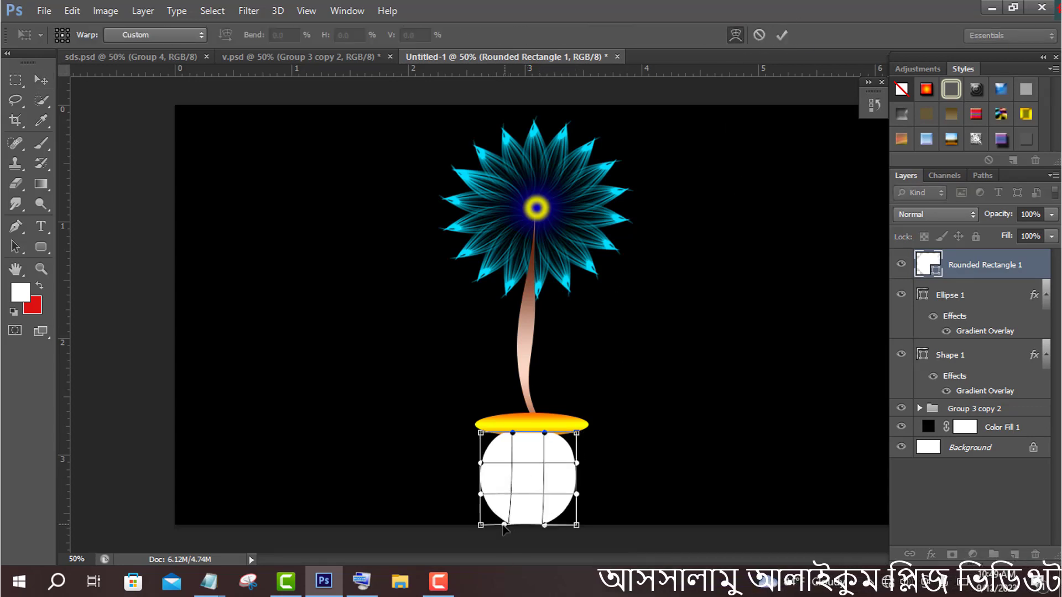
{"action": "left_click_drag", "start_coordinate": [553, 530], "coordinate": [558, 526]}
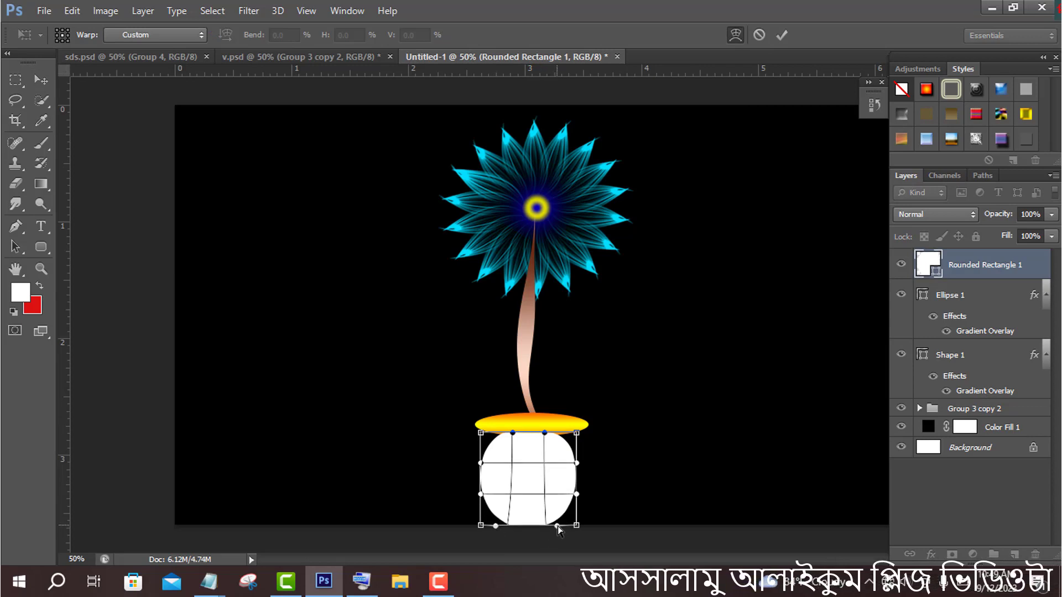
{"action": "left_click_drag", "start_coordinate": [481, 433], "coordinate": [473, 429]}
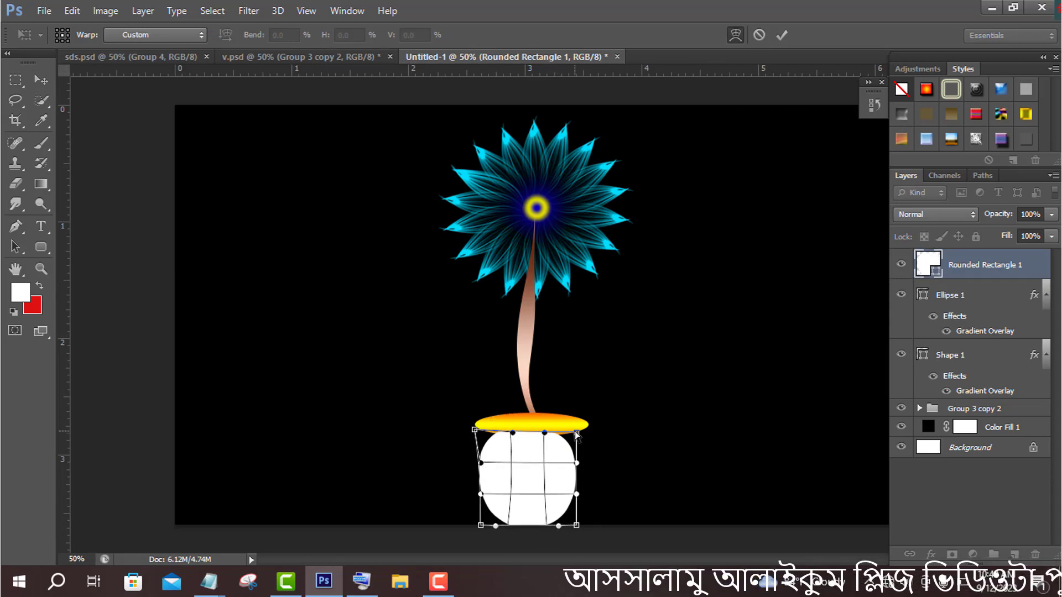
{"action": "left_click_drag", "start_coordinate": [576, 433], "coordinate": [592, 425]}
{"action": "left_click_drag", "start_coordinate": [474, 430], "coordinate": [461, 420]}
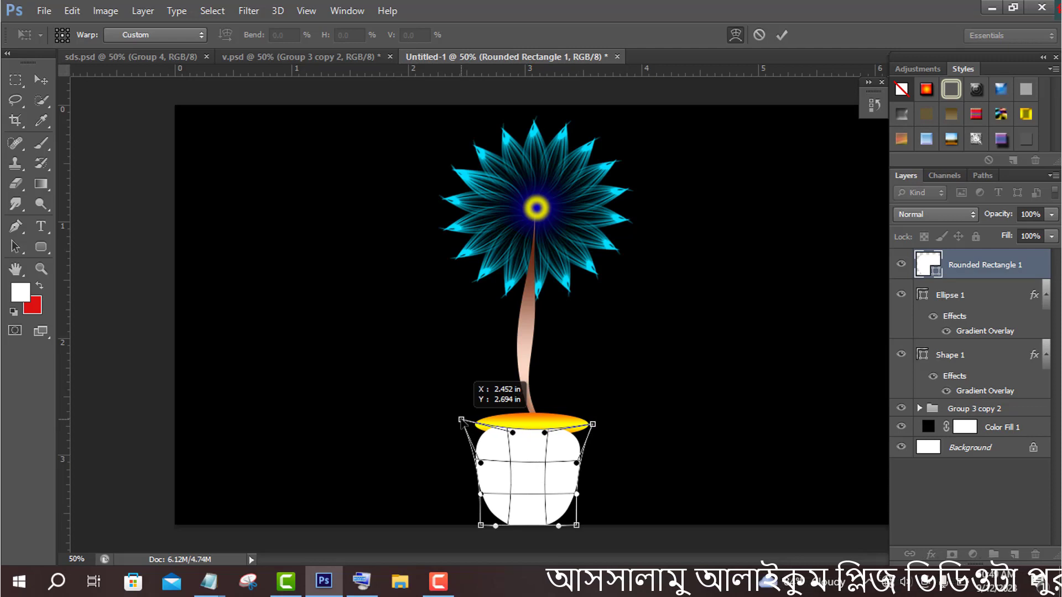
{"action": "left_click_drag", "start_coordinate": [593, 425], "coordinate": [595, 427]}
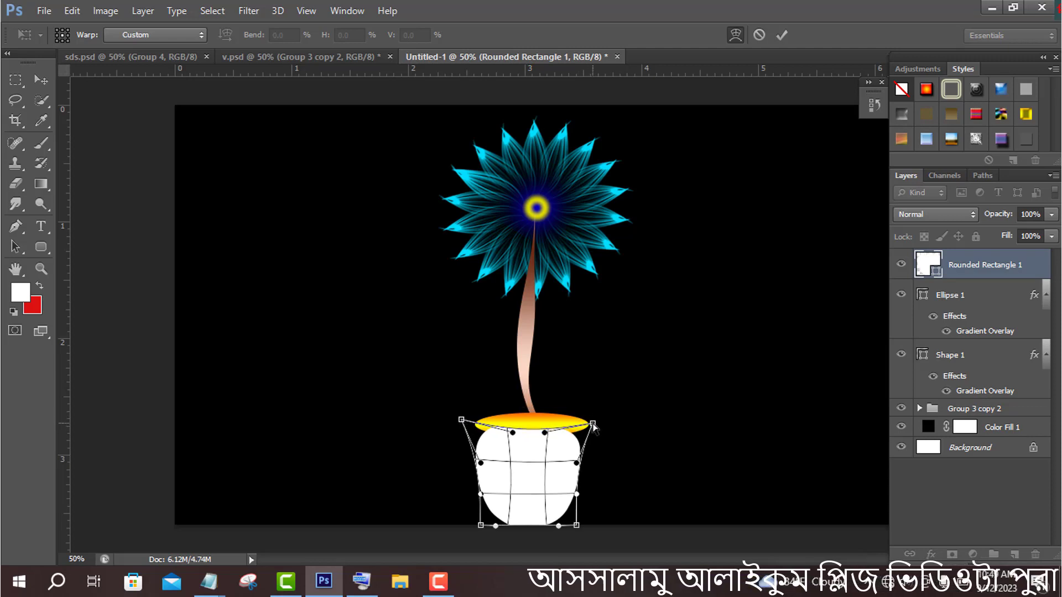
{"action": "left_click_drag", "start_coordinate": [481, 526], "coordinate": [494, 526]}
{"action": "left_click_drag", "start_coordinate": [576, 525], "coordinate": [571, 523]}
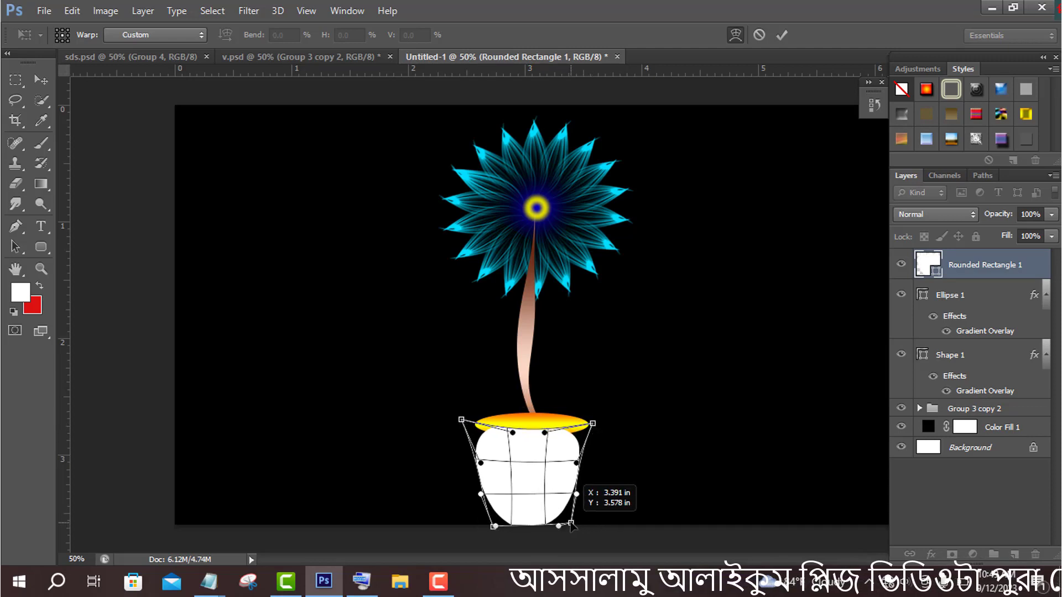
{"action": "key", "text": "Return"}
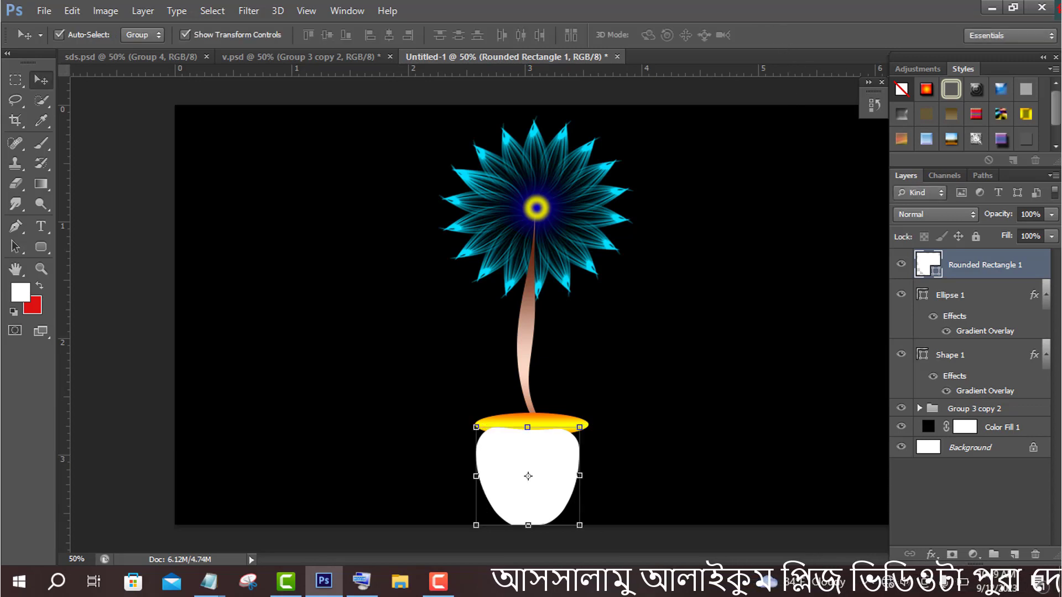
Warp the pot body's upper-left corner slightly downward and copy the ellipse's Gradient Overlay onto the pot layer
{"action": "key", "text": "ctrl+t"}
{"action": "left_click", "coordinate": [735, 36]}
{"action": "left_click_drag", "start_coordinate": [477, 428], "coordinate": [477, 434]}
{"action": "key", "text": "Return"}
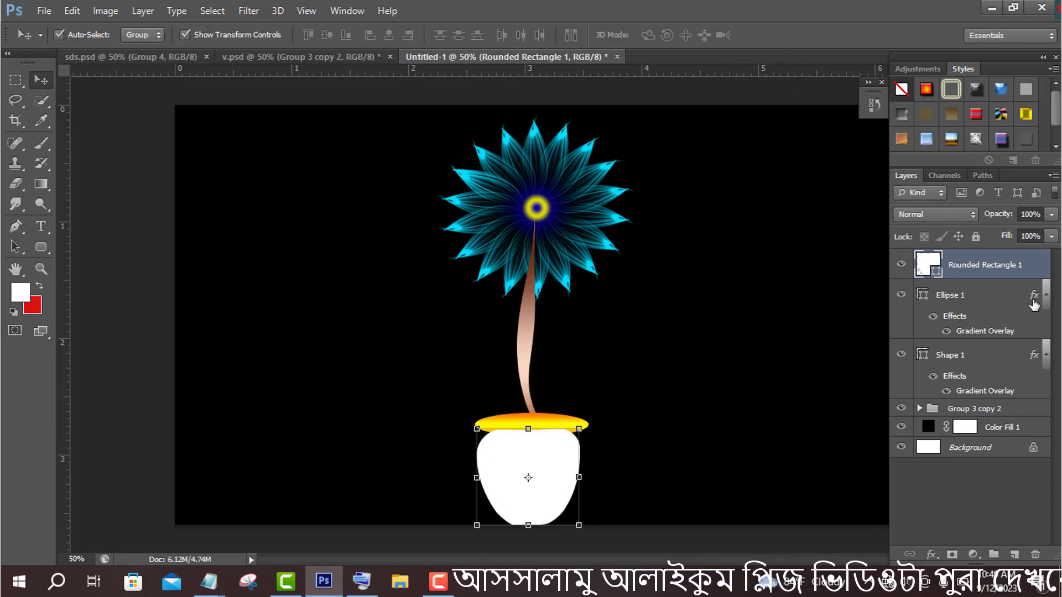
{"action": "left_click_drag", "start_coordinate": [1034, 301], "coordinate": [1034, 270]}
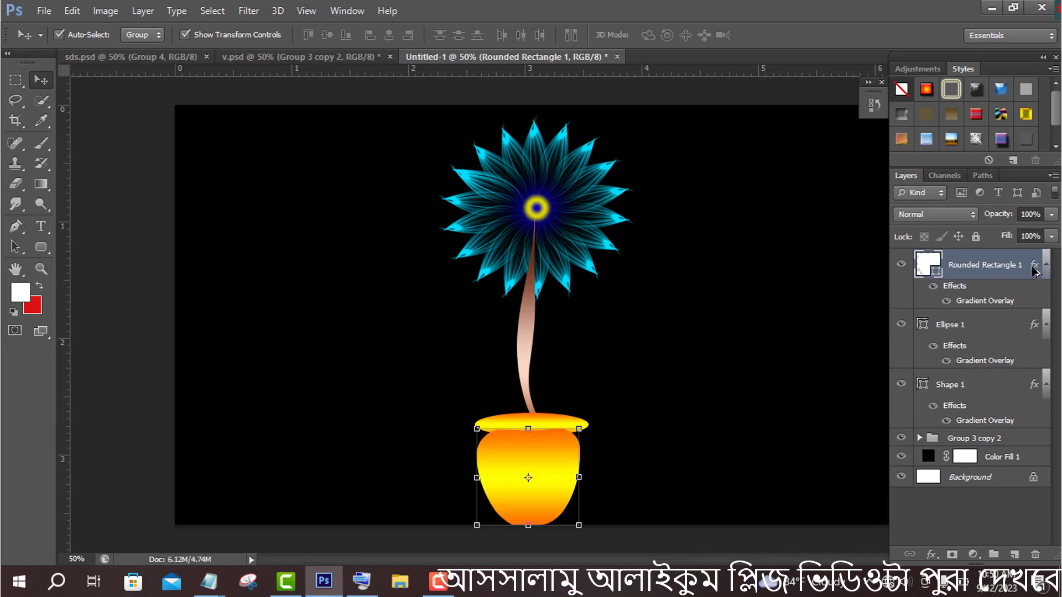
Transform the ellipse to 100.34% width so it sits centred over the pot body as its rim
{"action": "left_click", "coordinate": [987, 324]}
{"action": "left_click_drag", "start_coordinate": [589, 425], "coordinate": [579, 425]}
{"action": "left_click_drag", "start_coordinate": [475, 425], "coordinate": [473, 426]}
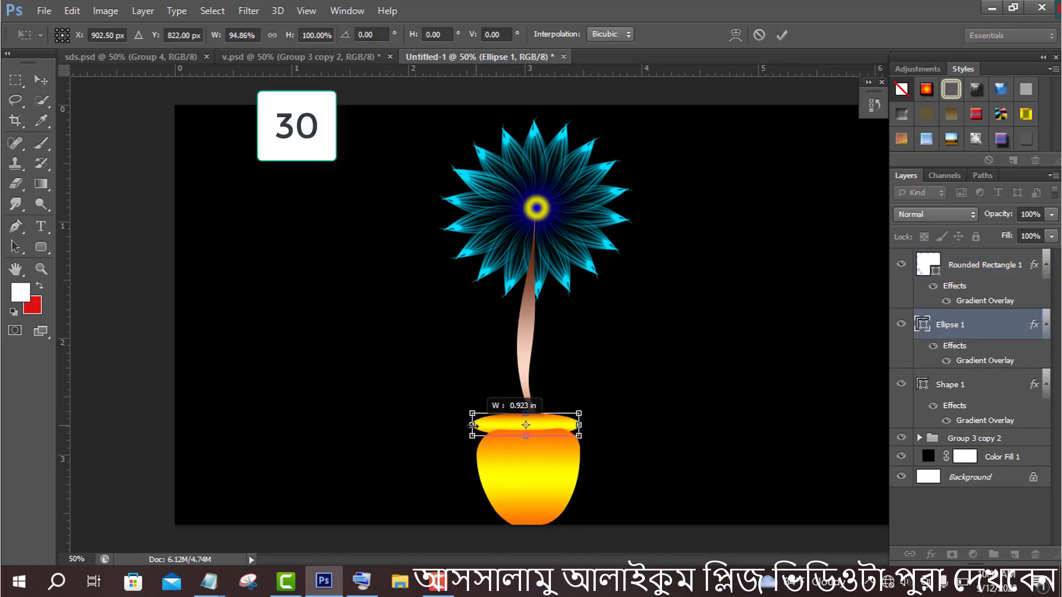
{"action": "left_click_drag", "start_coordinate": [574, 425], "coordinate": [581, 425]}
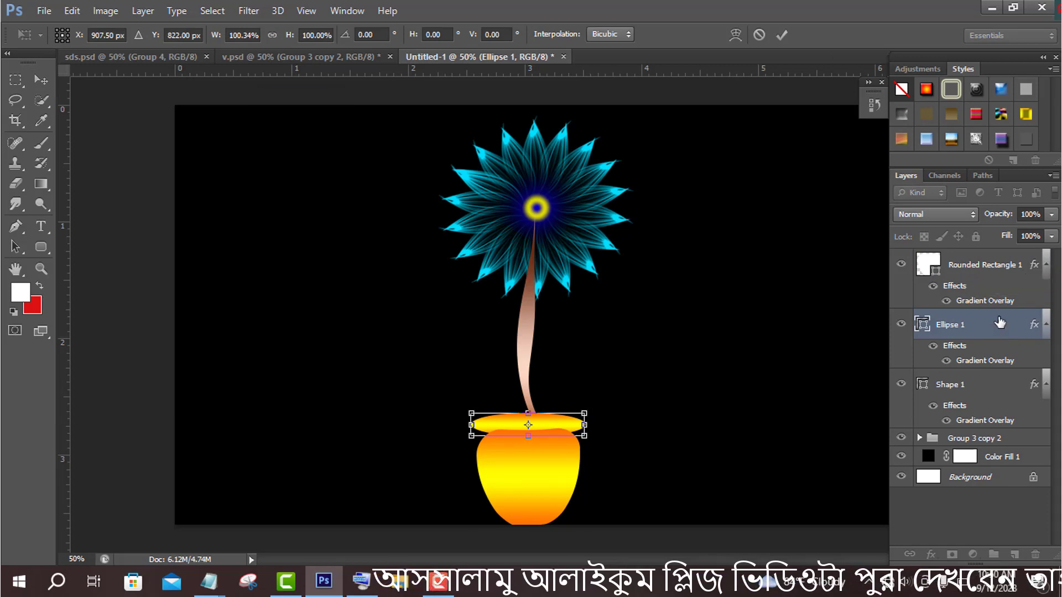
{"action": "right_click", "coordinate": [1035, 268]}
{"action": "key", "text": "Escape"}
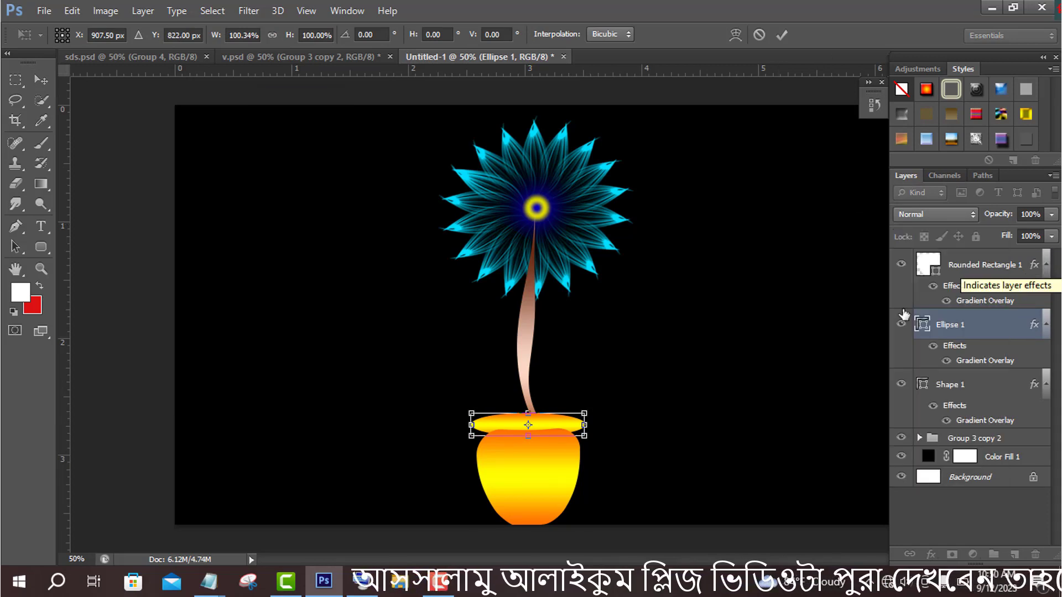
{"action": "key", "text": "v"}
{"action": "key", "text": "Return"}
{"action": "double_click", "coordinate": [1031, 271]}
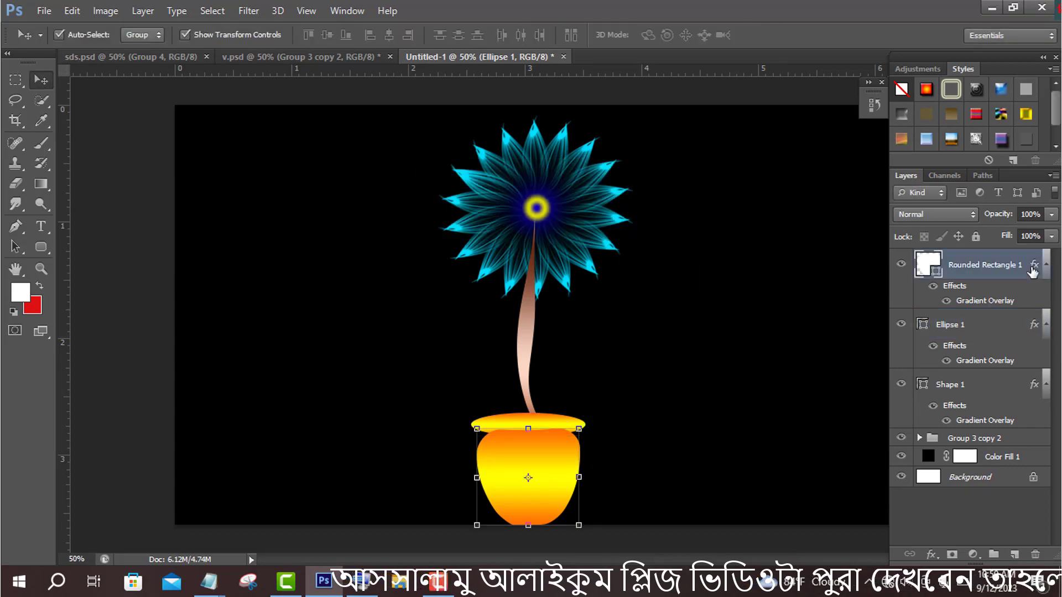
{"action": "left_click_drag", "start_coordinate": [714, 182], "coordinate": [828, 126]}
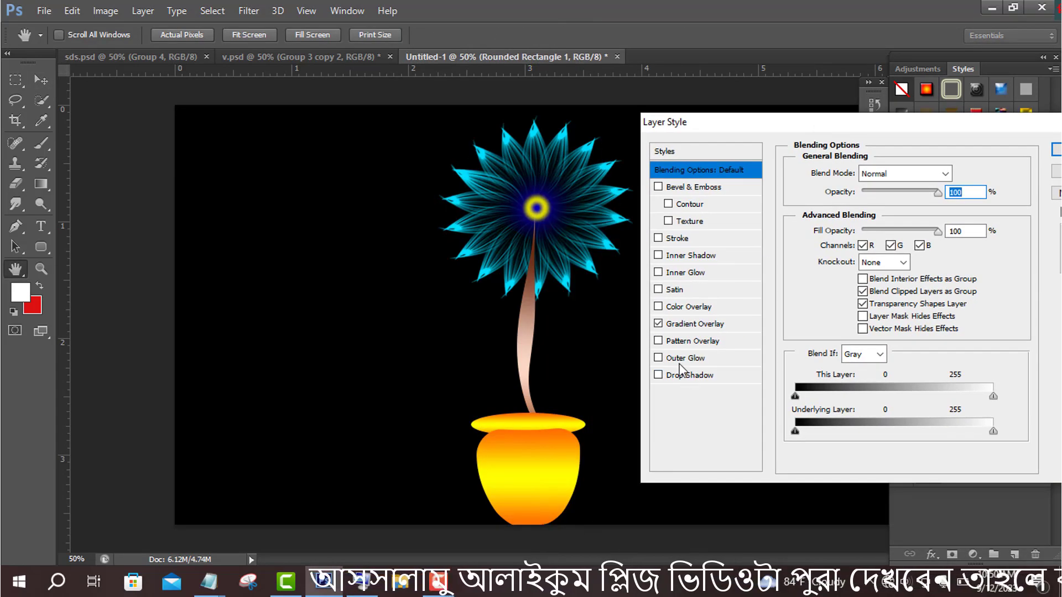
{"action": "left_click", "coordinate": [681, 358]}
{"action": "left_click", "coordinate": [657, 358]}
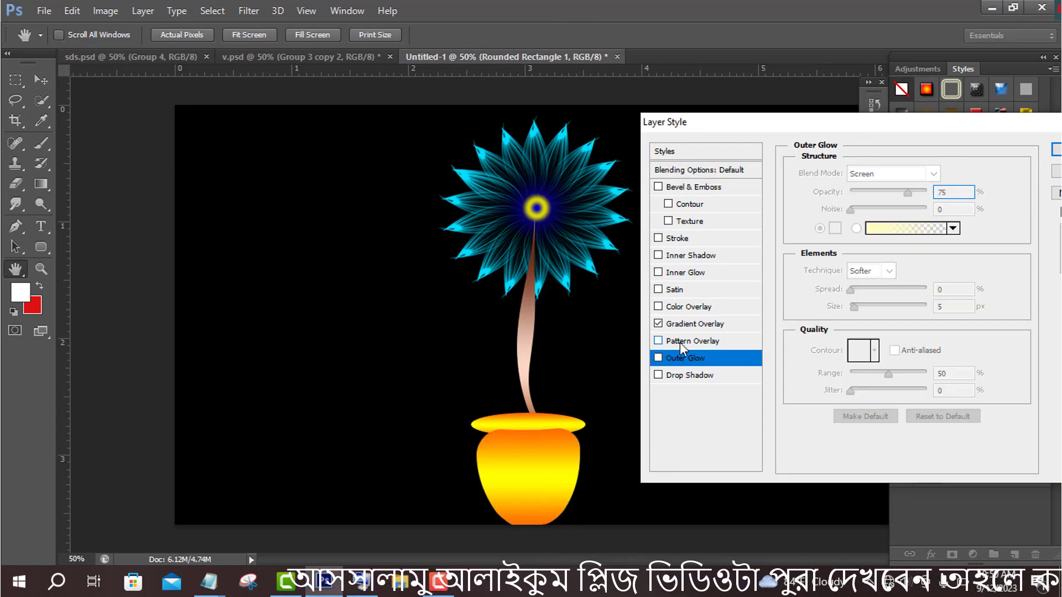
{"action": "left_click", "coordinate": [680, 343]}
{"action": "left_click", "coordinate": [657, 340]}
{"action": "left_click", "coordinate": [685, 358]}
{"action": "left_click", "coordinate": [658, 358]}
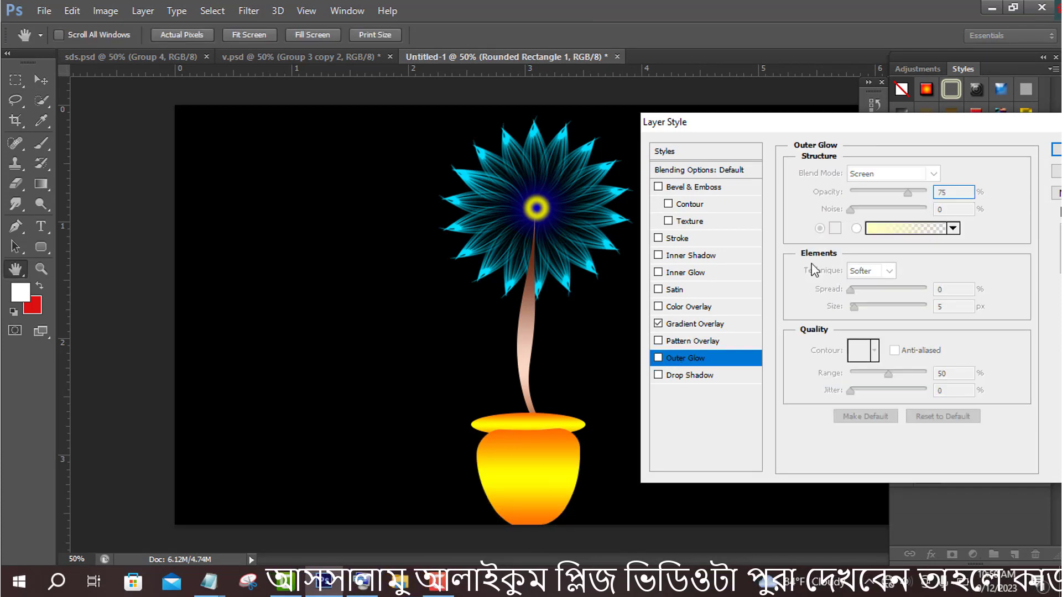
{"action": "left_click", "coordinate": [1055, 175]}
Group the stem layer together with the flower group
{"action": "left_click", "coordinate": [967, 386]}
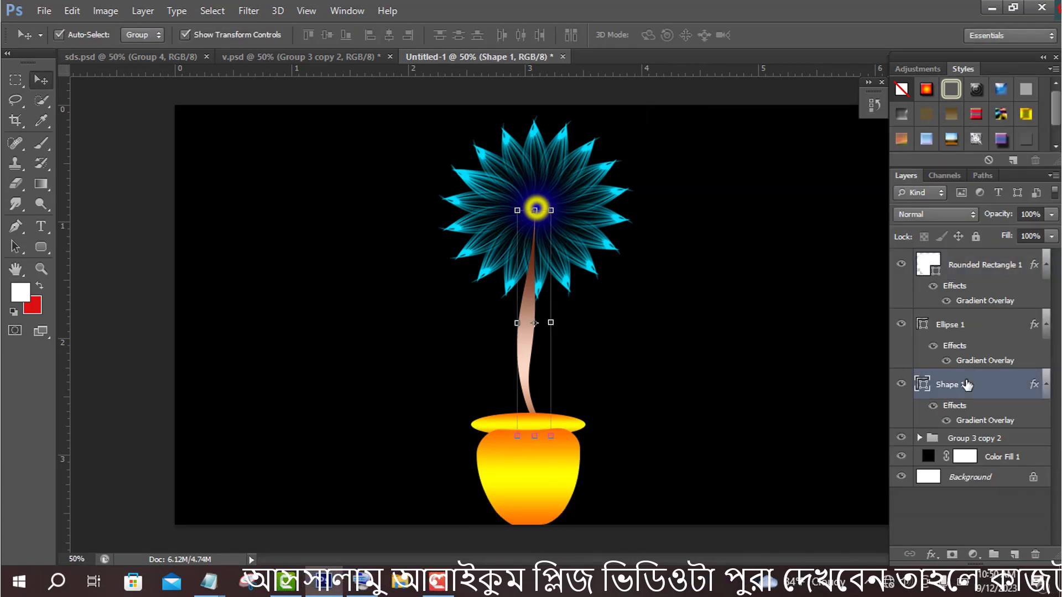
{"action": "left_click", "coordinate": [957, 439], "text": "shift"}
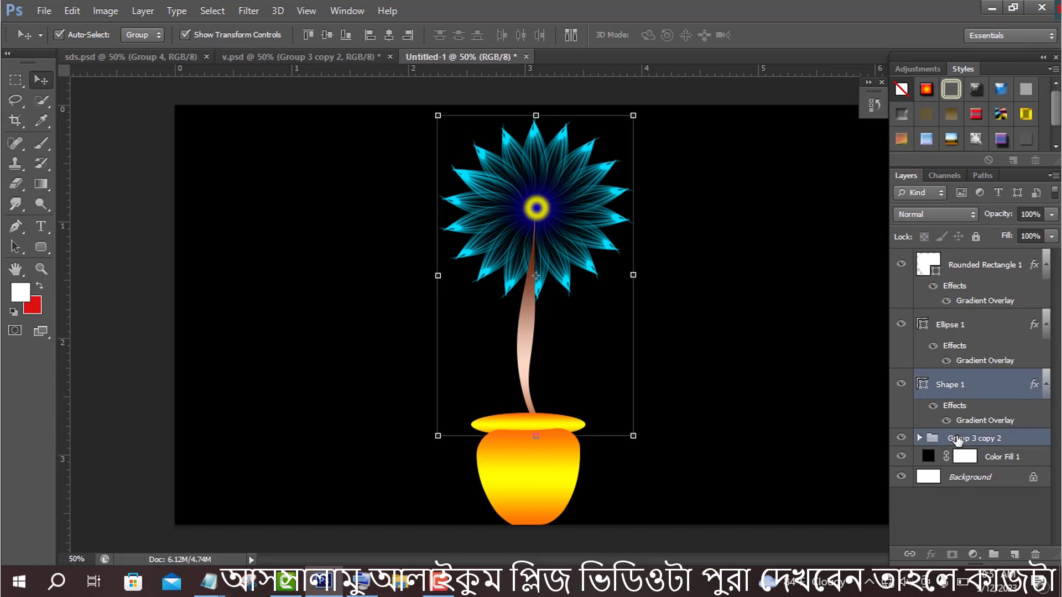
{"action": "key", "text": "ctrl+g"}
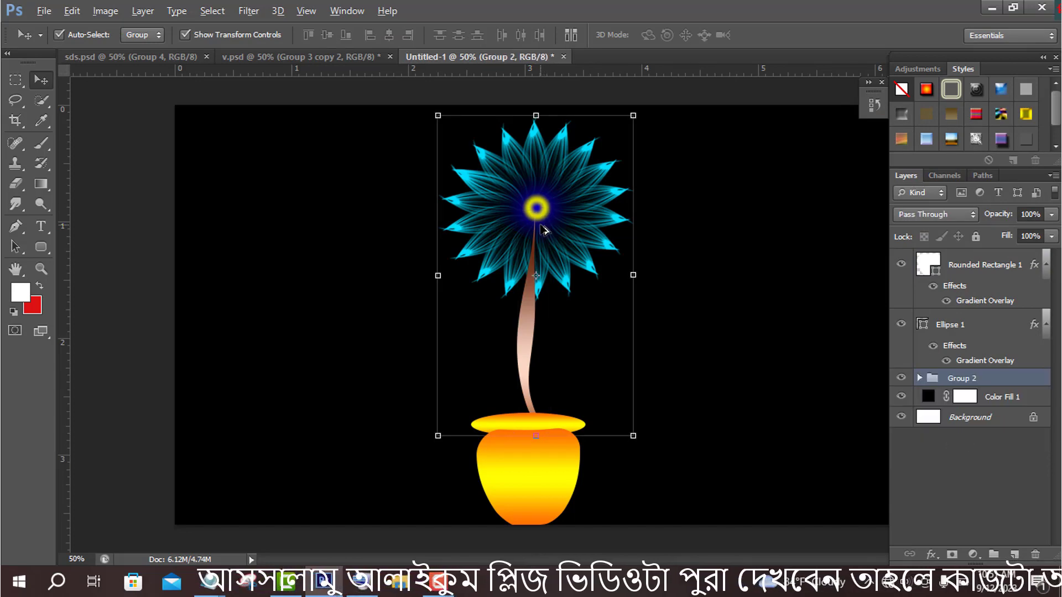
Duplicate the flower-and-stem group to the left, rotate the copy -29.43°, and place its stem end at the pot's rim
{"action": "left_click_drag", "start_coordinate": [544, 229], "coordinate": [440, 229]}
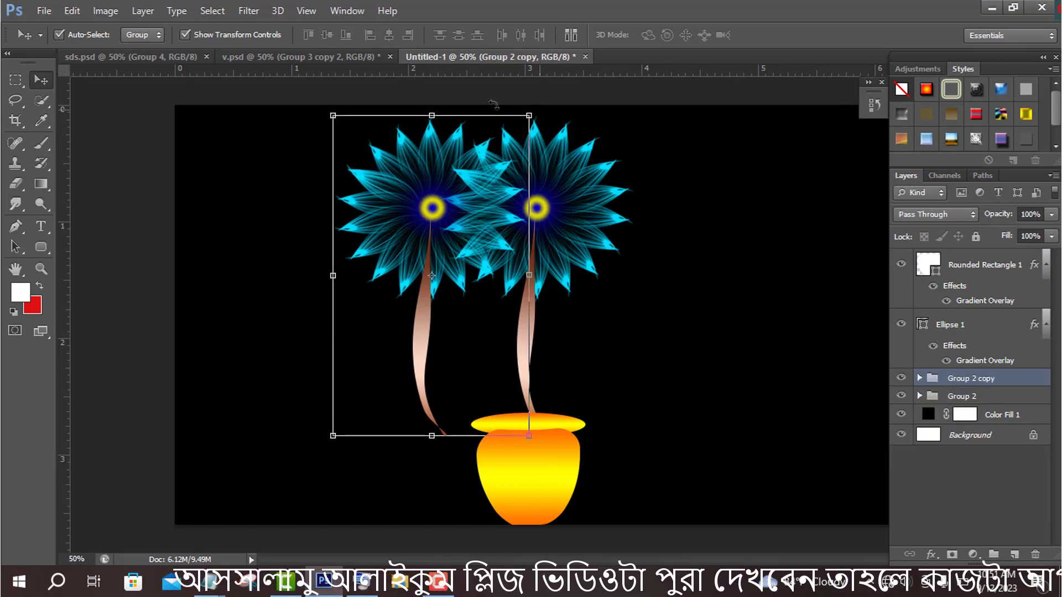
{"action": "left_click_drag", "start_coordinate": [494, 105], "coordinate": [403, 95]}
{"action": "left_click_drag", "start_coordinate": [376, 182], "coordinate": [360, 201]}
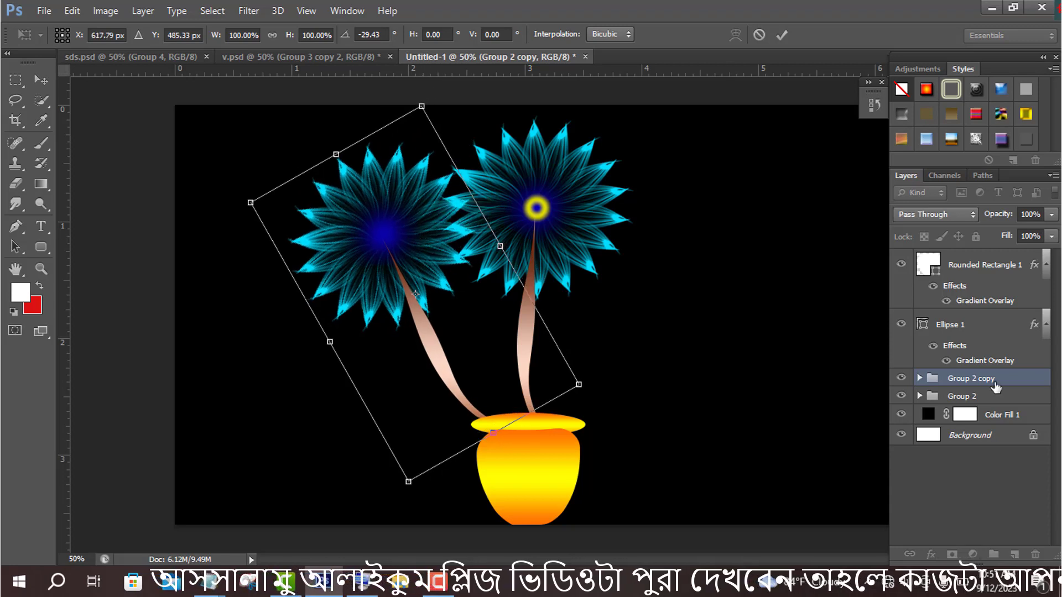
{"action": "left_click", "coordinate": [782, 36]}
Move both flower groups above the pot and rim layers in the stacking order
{"action": "left_click_drag", "start_coordinate": [965, 378], "coordinate": [965, 255]}
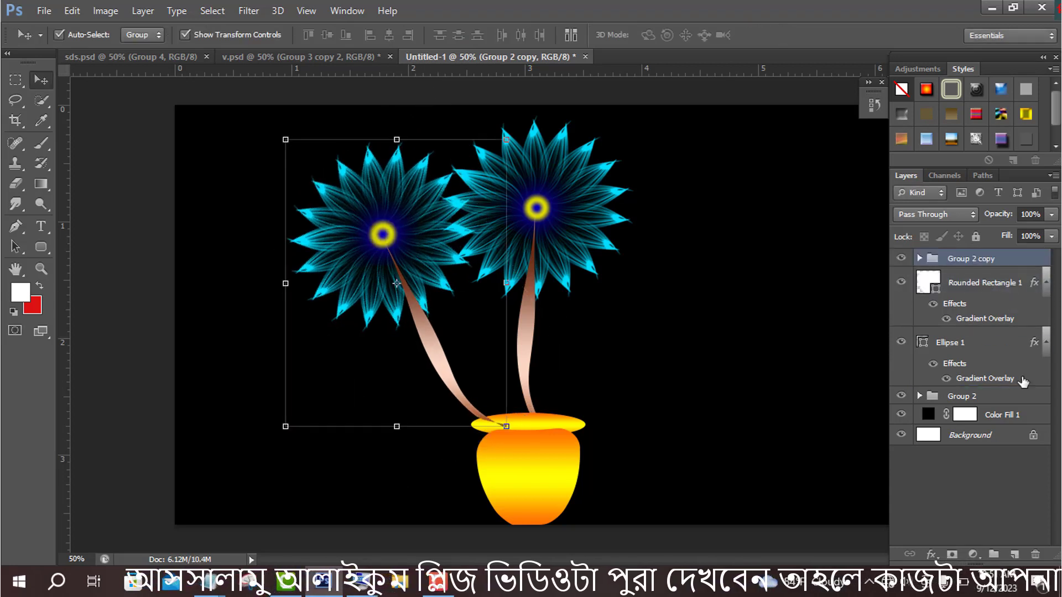
{"action": "left_click", "coordinate": [1015, 278]}
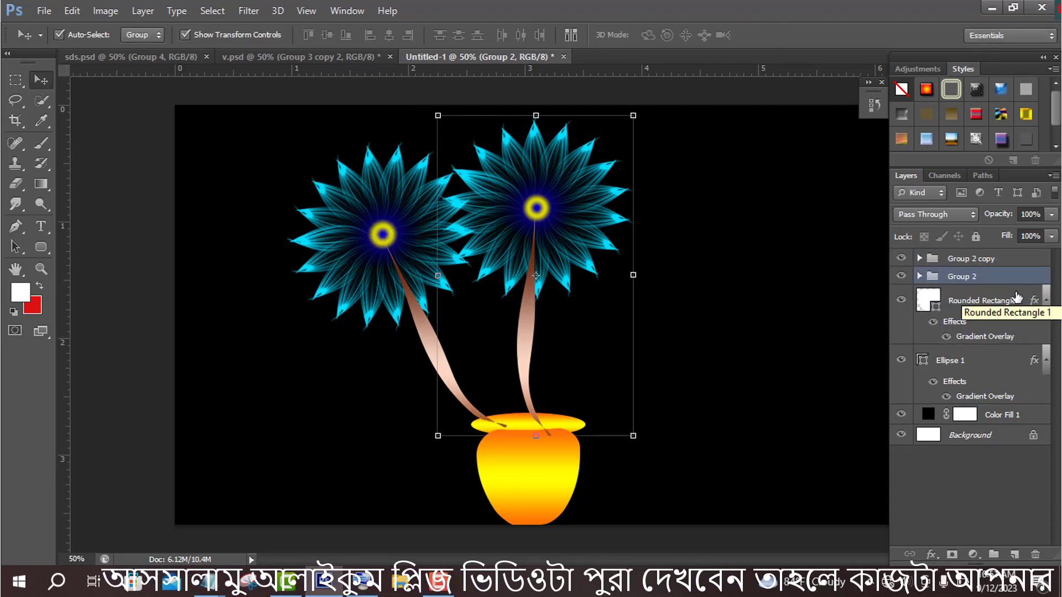
Rotate the left flower group a further -9.43° and shift it left, keeping its stem end at the rim
{"action": "left_click", "coordinate": [940, 259]}
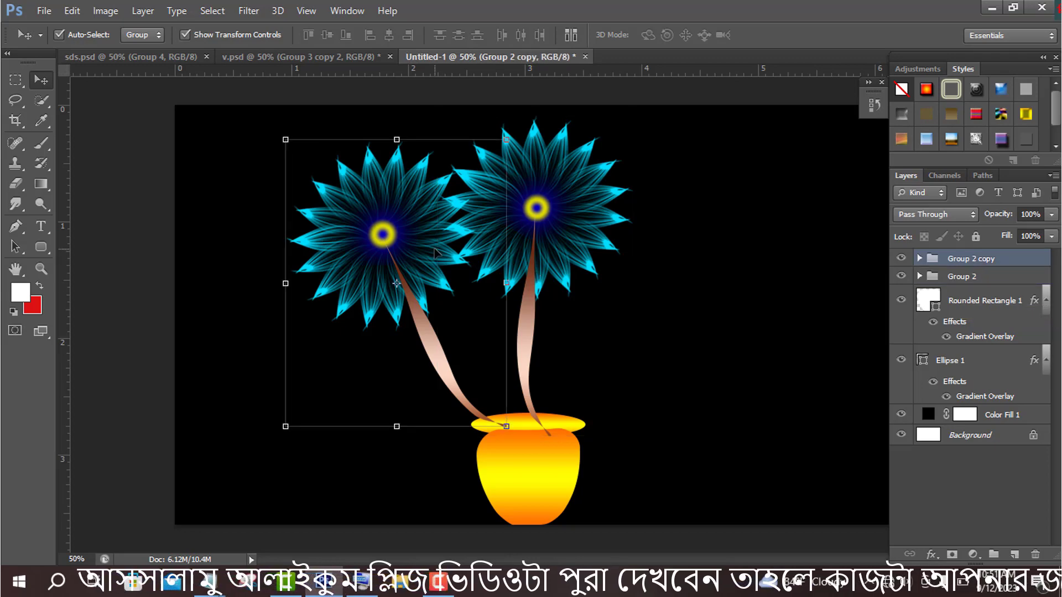
{"action": "left_click_drag", "start_coordinate": [534, 119], "coordinate": [505, 101]}
{"action": "left_click_drag", "start_coordinate": [408, 236], "coordinate": [375, 245]}
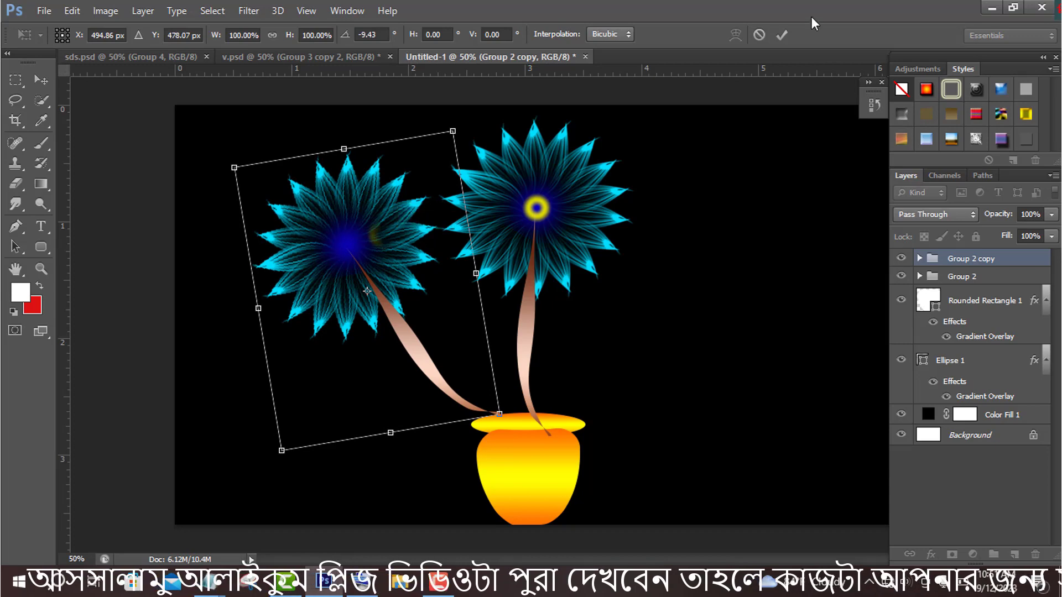
{"action": "left_click", "coordinate": [781, 35]}
Duplicate the centre flower group, rotate the copy 37.61°, and place it on the right with its stem end at the pot's rim
{"action": "left_click", "coordinate": [1004, 277]}
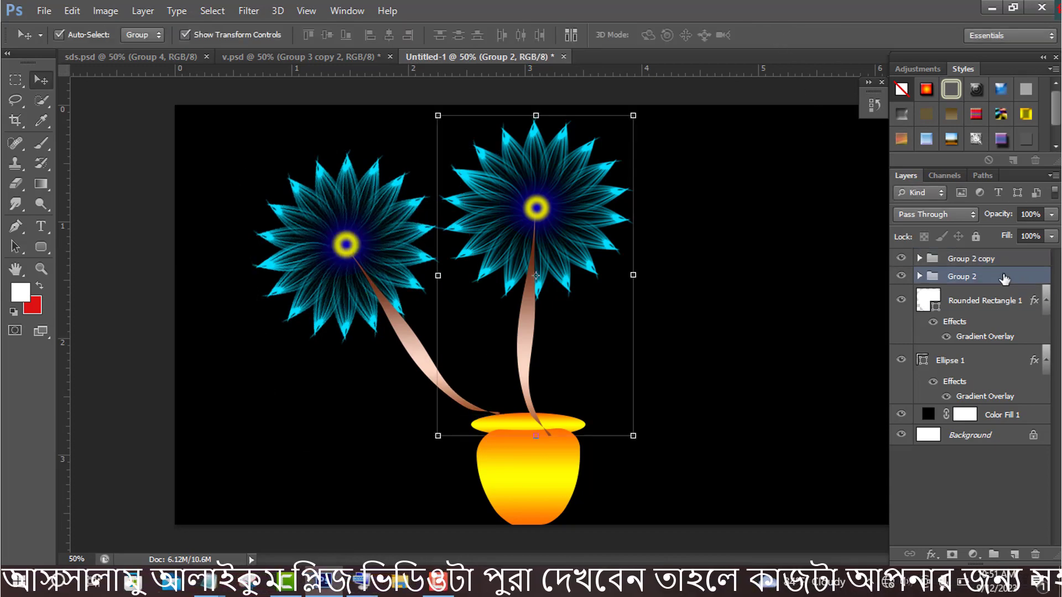
{"action": "key", "text": "ctrl+j"}
{"action": "key", "text": "ctrl+t"}
{"action": "left_click_drag", "start_coordinate": [670, 124], "coordinate": [719, 199]}
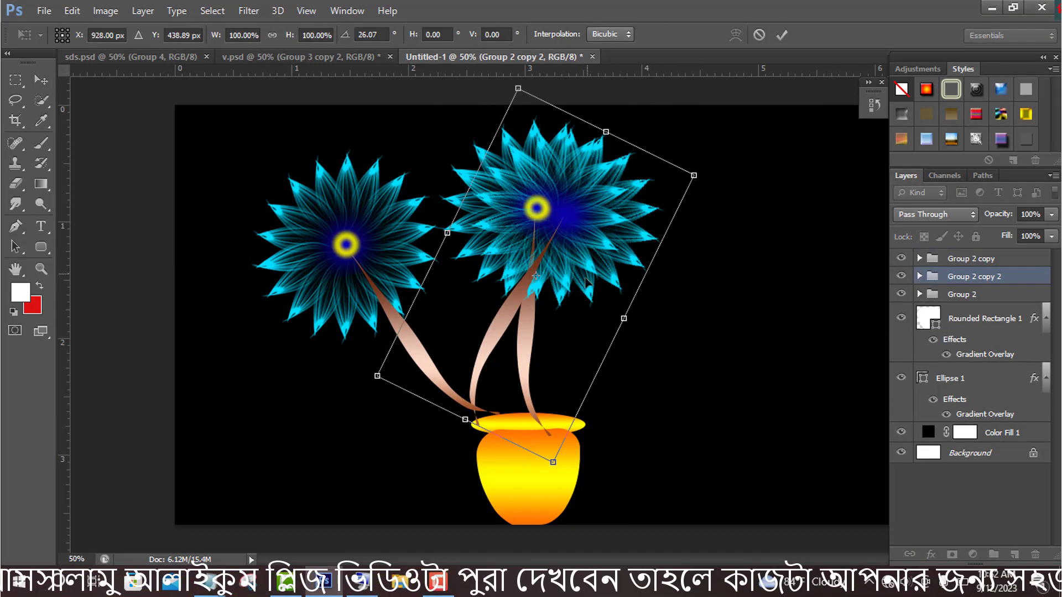
{"action": "left_click_drag", "start_coordinate": [581, 284], "coordinate": [668, 289]}
{"action": "left_click_drag", "start_coordinate": [792, 162], "coordinate": [805, 203]}
{"action": "left_click_drag", "start_coordinate": [687, 245], "coordinate": [730, 255]}
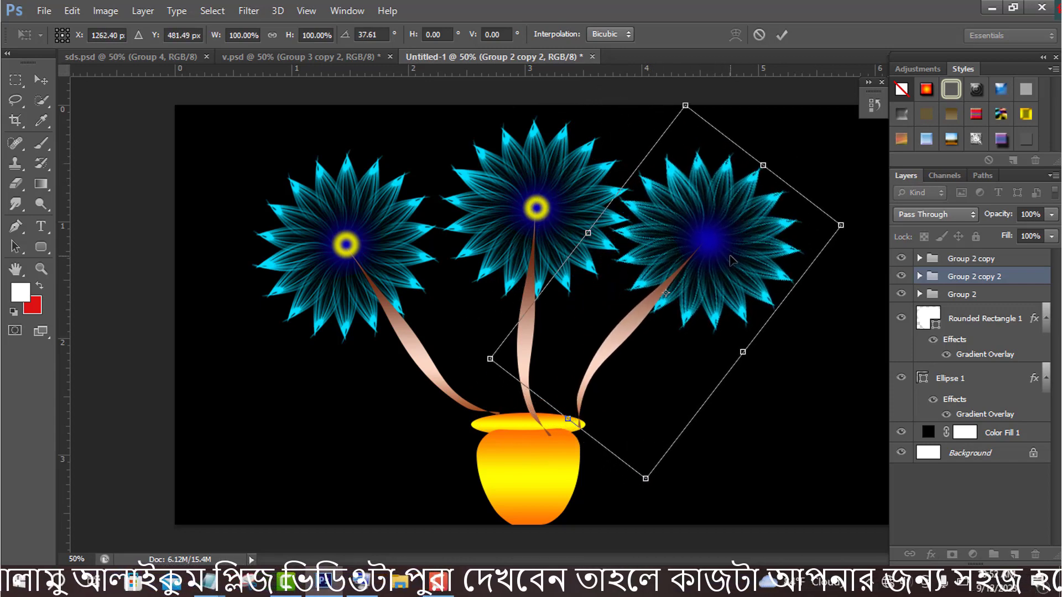
{"action": "left_click", "coordinate": [784, 36]}
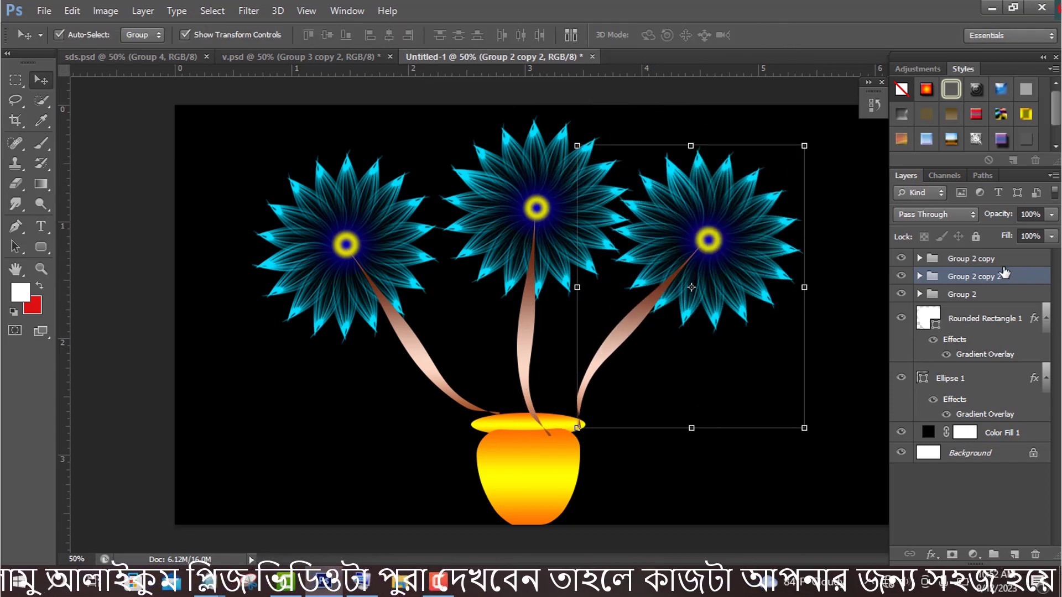
Duplicate the right flower group, shrink and rotate the copy clockwise, and place it below the original with its stem end at the rim
{"action": "left_click_drag", "start_coordinate": [754, 273], "coordinate": [740, 337]}
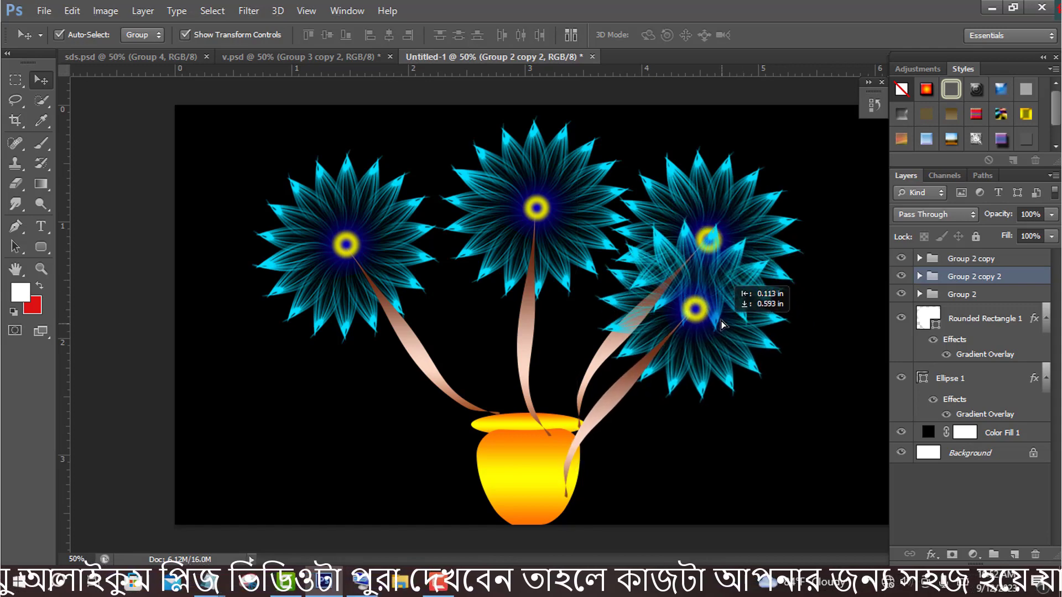
{"action": "key", "text": "ctrl+t"}
{"action": "left_click_drag", "start_coordinate": [813, 214], "coordinate": [775, 300]}
{"action": "left_click", "coordinate": [789, 34]}
{"action": "left_click_drag", "start_coordinate": [766, 256], "coordinate": [771, 286]}
{"action": "left_click_drag", "start_coordinate": [706, 353], "coordinate": [722, 408]}
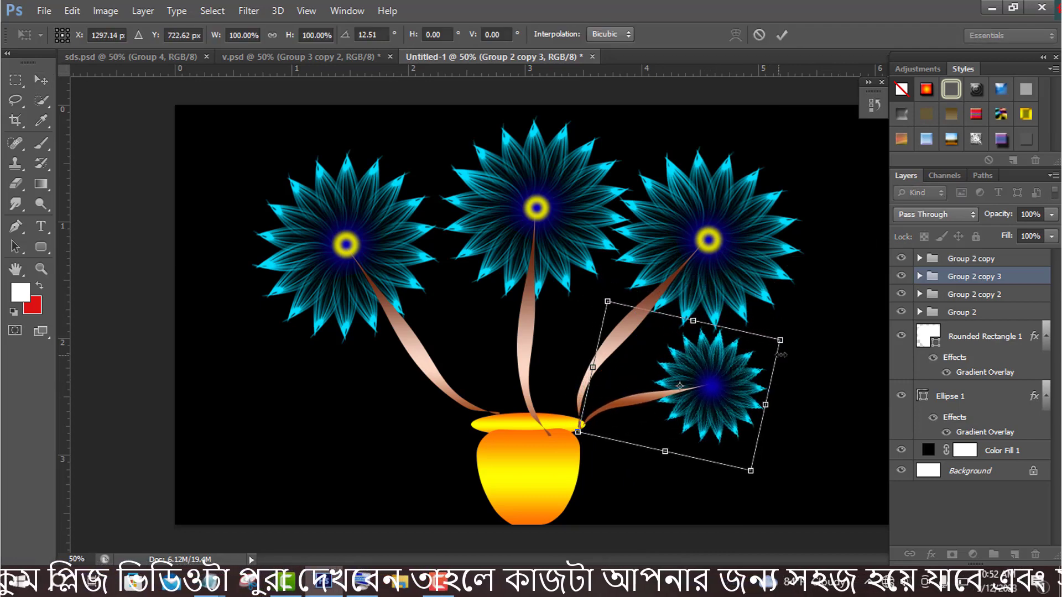
{"action": "left_click", "coordinate": [790, 36]}
Duplicate the left flower group, scale the copy to about 69%, and move it toward the pot
{"action": "left_click", "coordinate": [972, 313]}
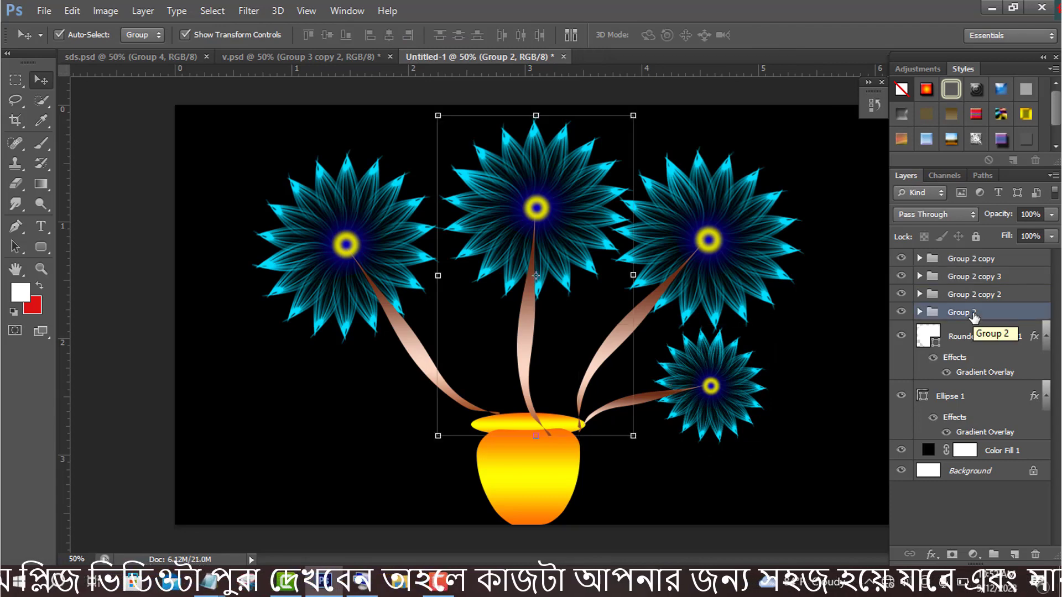
{"action": "left_click", "coordinate": [972, 294]}
{"action": "left_click", "coordinate": [973, 277]}
{"action": "left_click", "coordinate": [976, 259]}
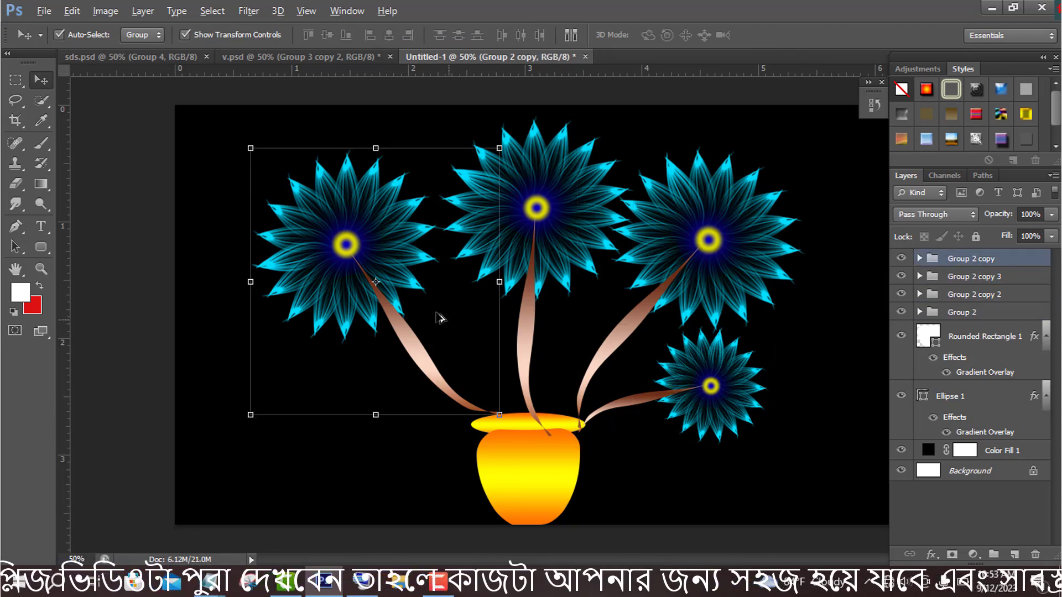
{"action": "left_click_drag", "start_coordinate": [365, 260], "coordinate": [314, 332]}
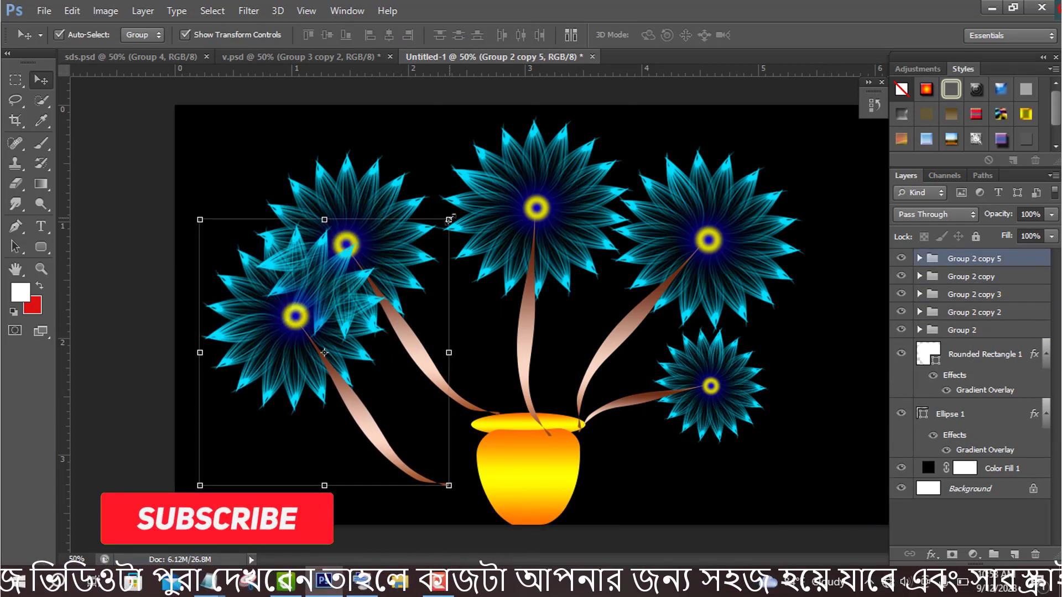
{"action": "left_click_drag", "start_coordinate": [449, 219], "coordinate": [411, 261]}
{"action": "left_click_drag", "start_coordinate": [363, 412], "coordinate": [458, 418]}
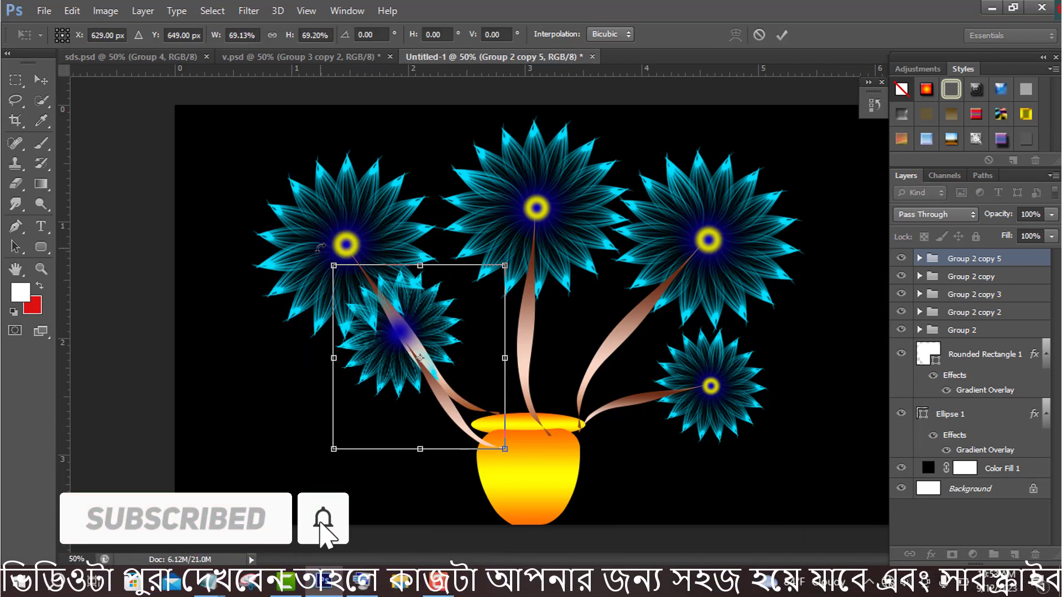
Rotate the smaller left copy to about -49° and place it below the large left flower with its stem end at the rim
{"action": "left_click_drag", "start_coordinate": [320, 247], "coordinate": [275, 321]}
{"action": "left_click_drag", "start_coordinate": [407, 375], "coordinate": [379, 418]}
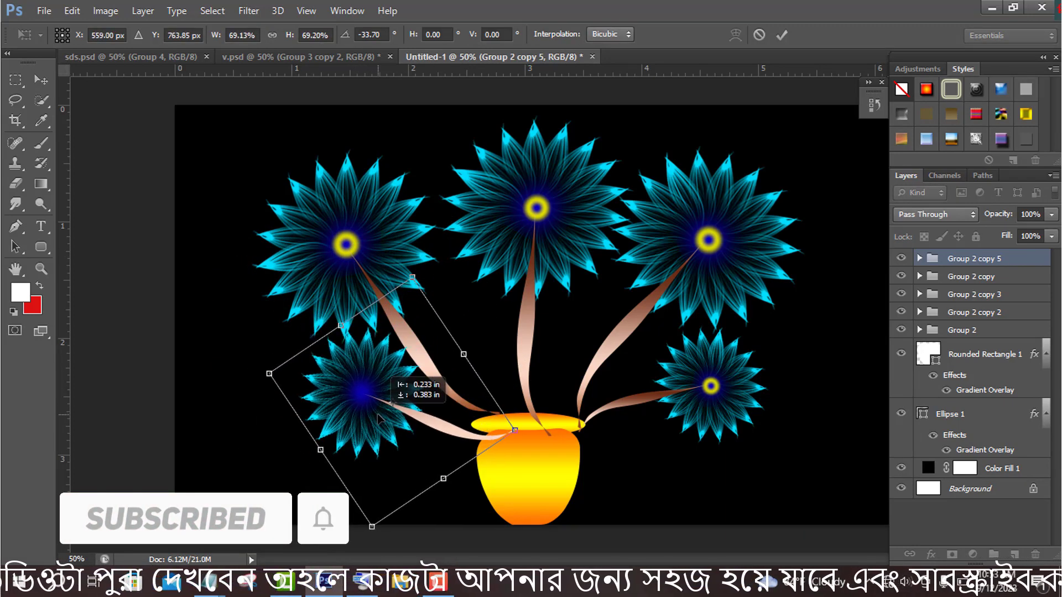
{"action": "left_click_drag", "start_coordinate": [419, 272], "coordinate": [369, 285]}
{"action": "left_click_drag", "start_coordinate": [416, 409], "coordinate": [395, 436]}
{"action": "left_click_drag", "start_coordinate": [337, 290], "coordinate": [376, 314]}
{"action": "left_click_drag", "start_coordinate": [350, 411], "coordinate": [359, 399]}
{"action": "left_click_drag", "start_coordinate": [388, 276], "coordinate": [366, 276]}
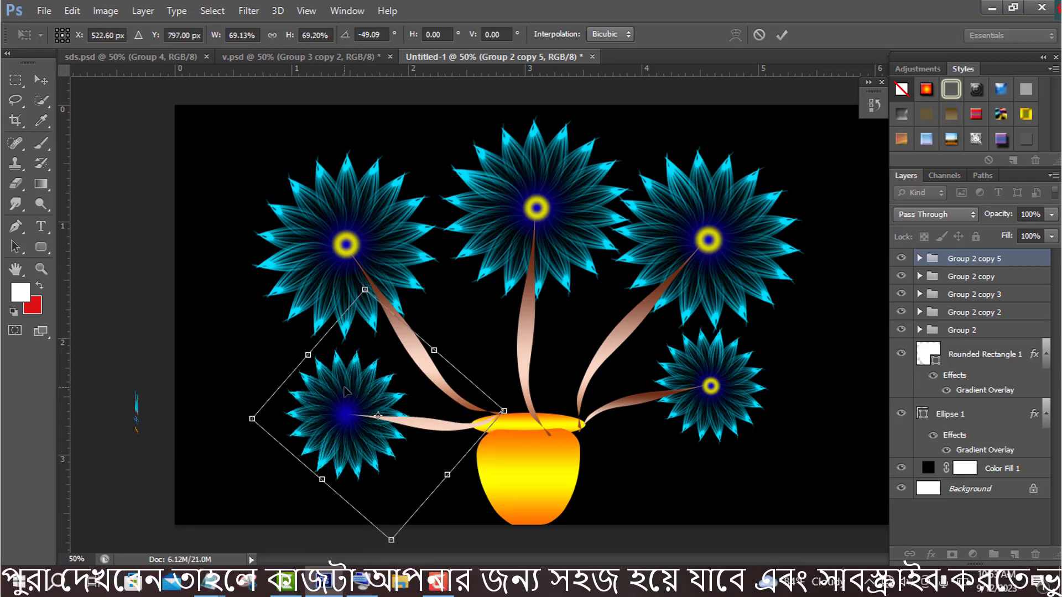
{"action": "left_click_drag", "start_coordinate": [345, 390], "coordinate": [347, 387]}
{"action": "left_click", "coordinate": [786, 34]}
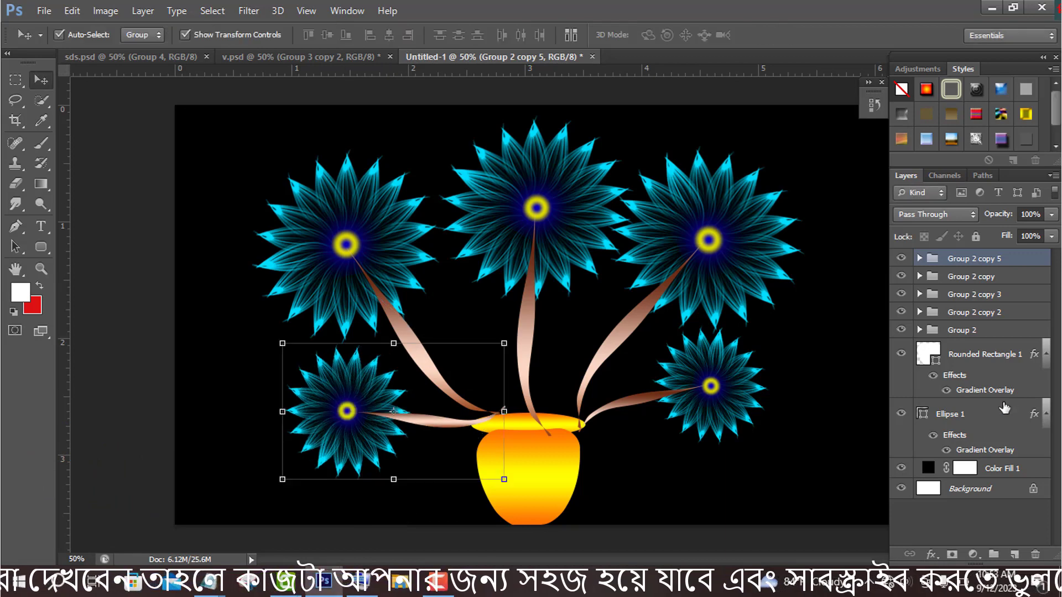
Scale all flower groups together with the pot and rim to 79.12% width and 85.61% height
{"action": "left_click", "coordinate": [984, 330]}
{"action": "left_click", "coordinate": [991, 259], "text": "shift"}
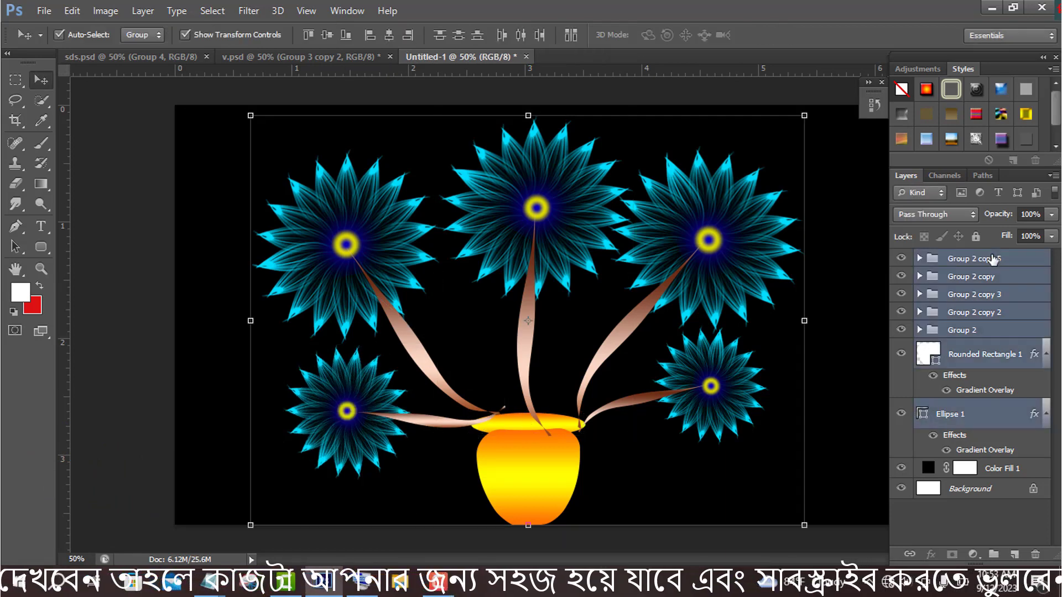
{"action": "left_click_drag", "start_coordinate": [801, 523], "coordinate": [776, 454]}
{"action": "key", "text": "ctrl+z"}
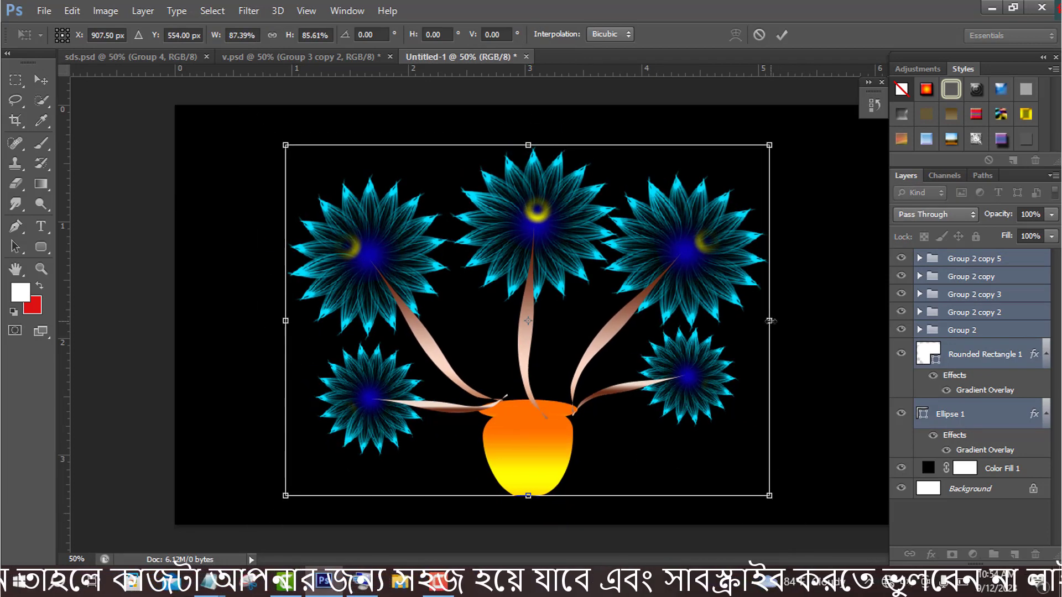
{"action": "left_click_drag", "start_coordinate": [768, 321], "coordinate": [736, 321]}
{"action": "left_click_drag", "start_coordinate": [286, 320], "coordinate": [298, 320]}
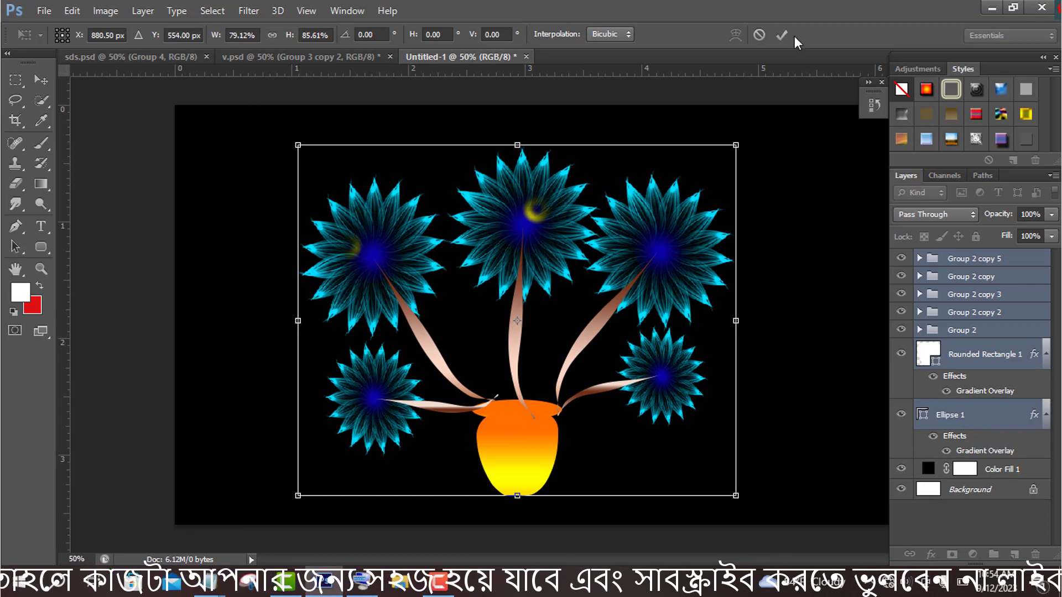
{"action": "left_click", "coordinate": [782, 35]}
Move all the flowers and the pot down together so the pot rests on the canvas's bottom edge
{"action": "left_click", "coordinate": [1002, 262]}
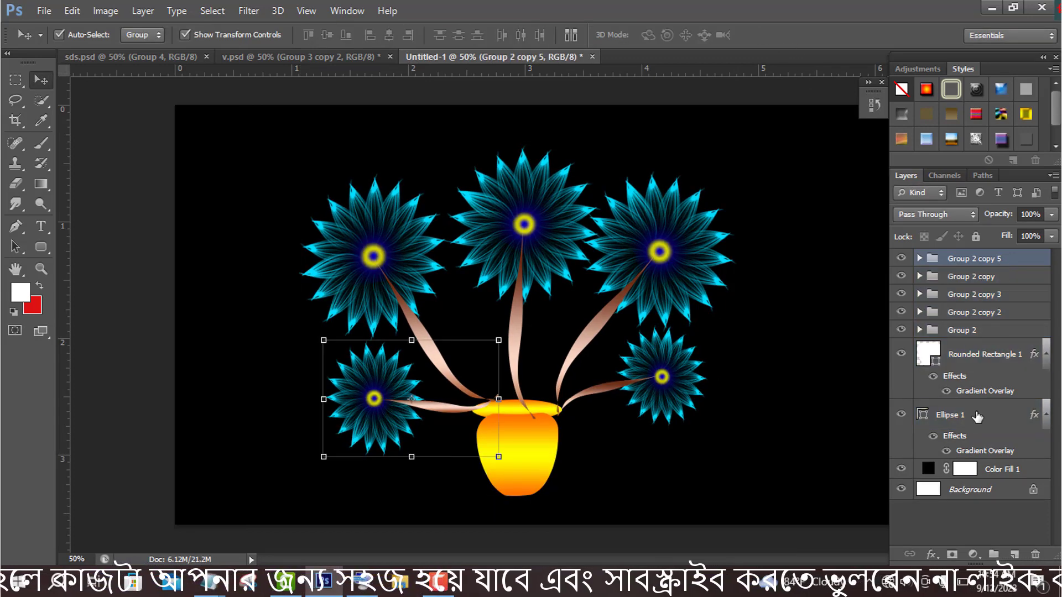
{"action": "left_click", "coordinate": [961, 421], "text": "shift"}
{"action": "left_click_drag", "start_coordinate": [570, 347], "coordinate": [573, 375]}
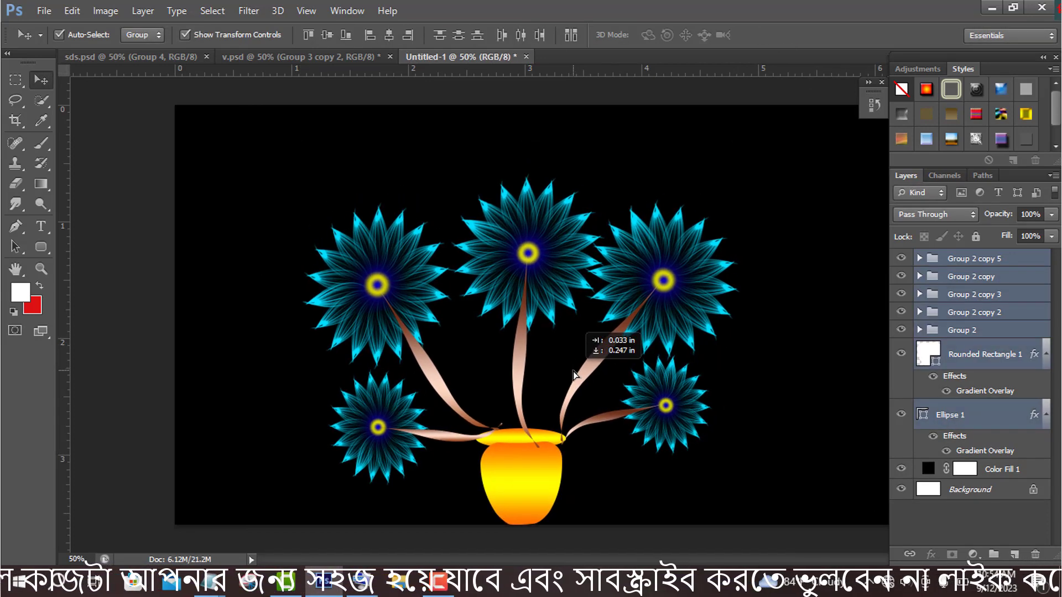
Enlarge the centre flower group and move it up so its stem end sits at the pot's rim
{"action": "left_click", "coordinate": [973, 258]}
{"action": "left_click", "coordinate": [974, 294]}
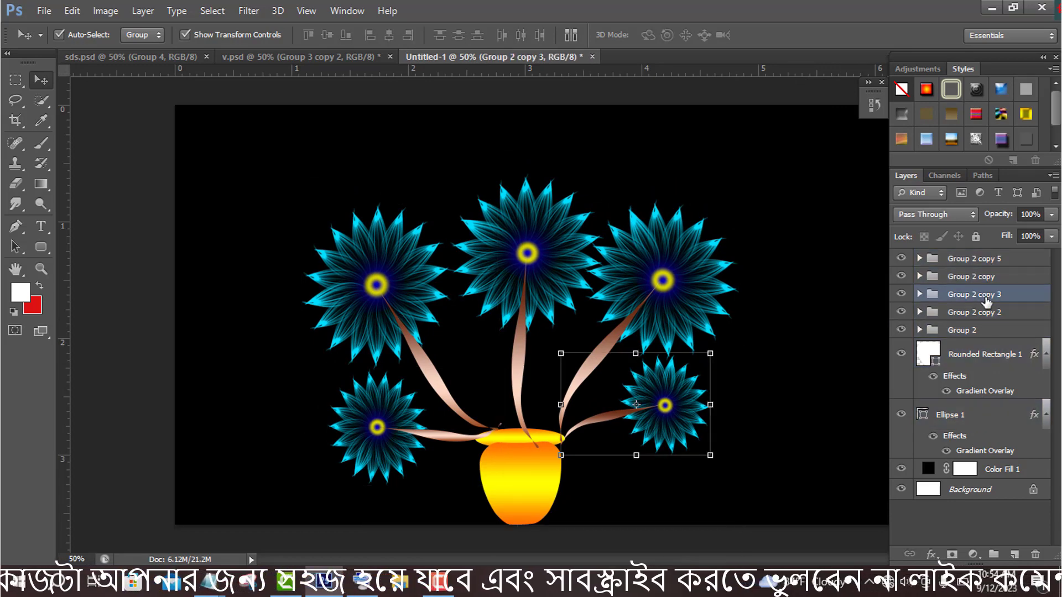
{"action": "left_click", "coordinate": [973, 312]}
{"action": "left_click", "coordinate": [976, 330]}
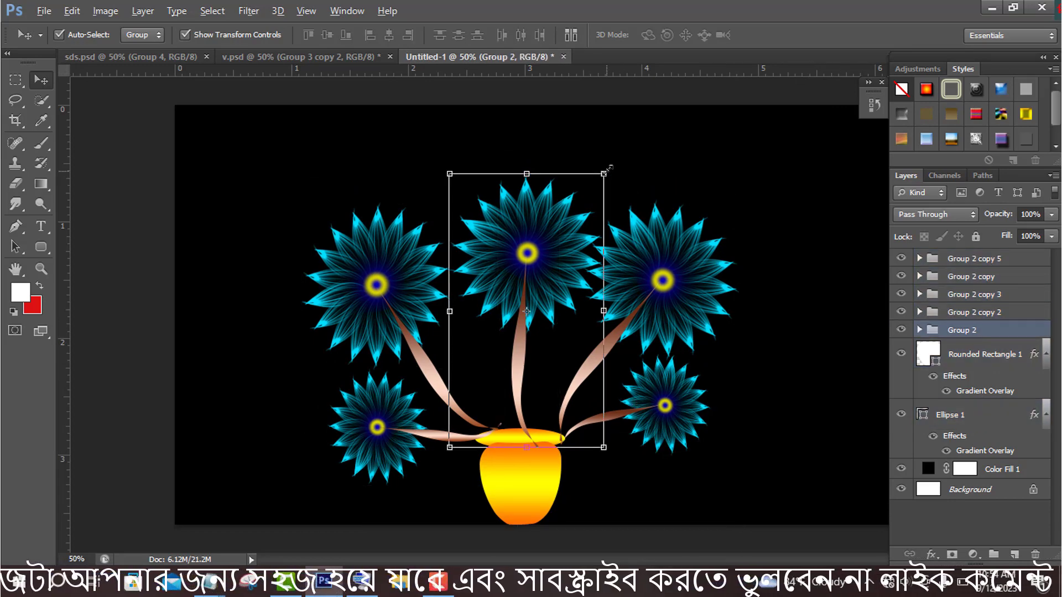
{"action": "left_click_drag", "start_coordinate": [604, 174], "coordinate": [625, 135]}
{"action": "left_click", "coordinate": [782, 35]}
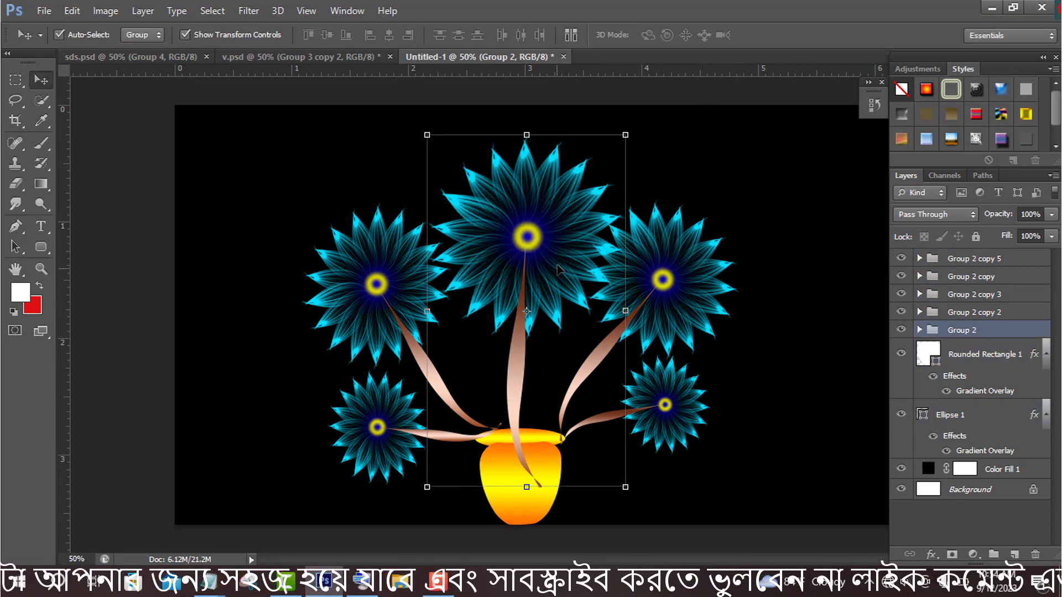
{"action": "left_click_drag", "start_coordinate": [558, 270], "coordinate": [539, 240]}
{"action": "left_click", "coordinate": [556, 240]}
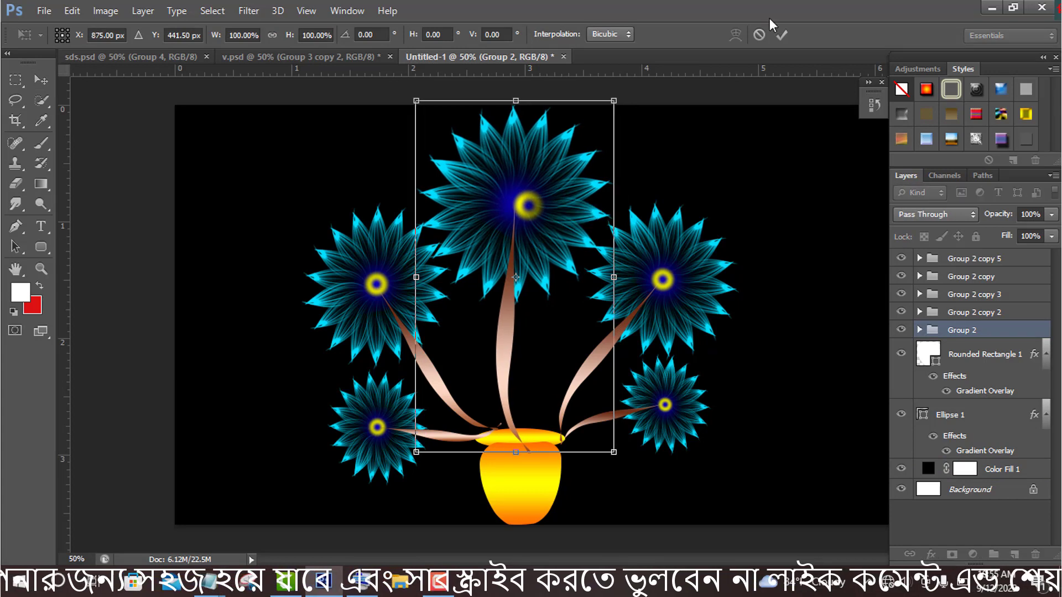
{"action": "left_click", "coordinate": [782, 34]}
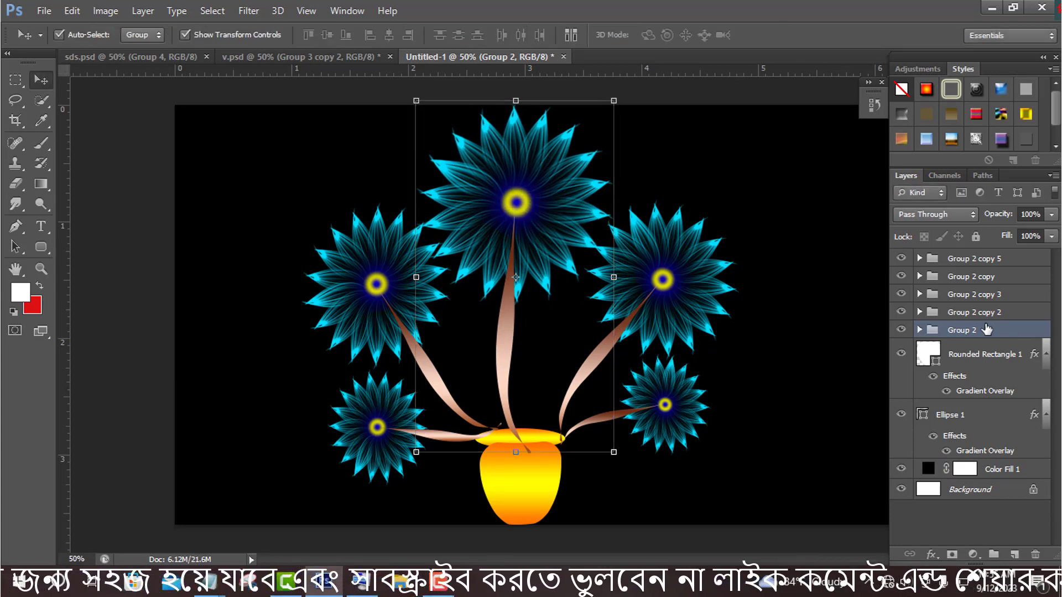
Duplicate the centre flower group, rotate the copy -52.90°, and move it up beside the centre stem
{"action": "left_click_drag", "start_coordinate": [507, 253], "coordinate": [486, 364], "text": "alt"}
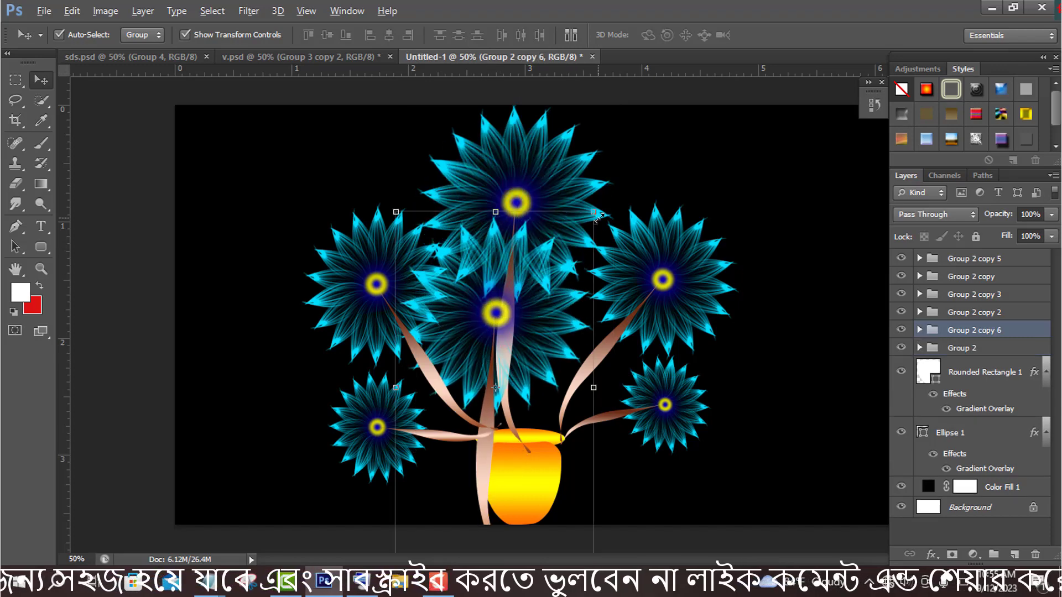
{"action": "left_click_drag", "start_coordinate": [597, 217], "coordinate": [382, 255]}
{"action": "left_click", "coordinate": [781, 35]}
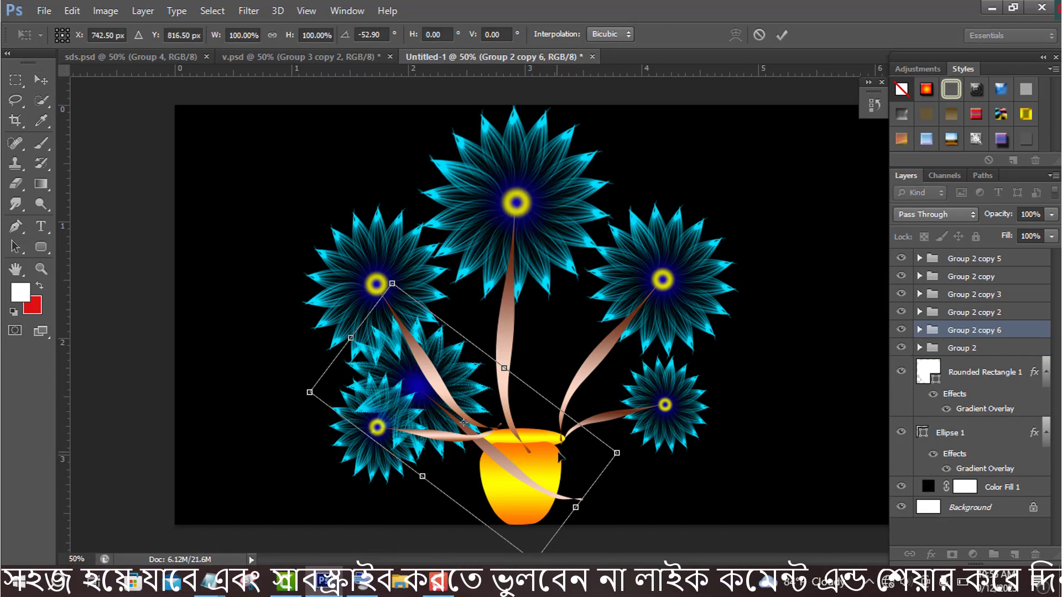
{"action": "left_click_drag", "start_coordinate": [511, 473], "coordinate": [535, 406]}
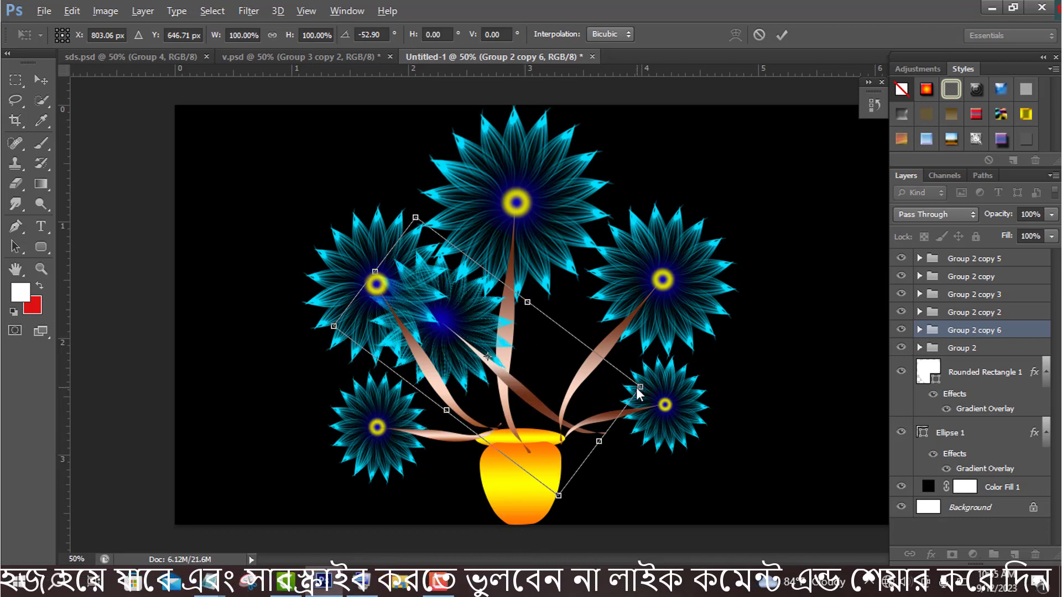
{"action": "key", "text": "Return"}
Shrink the rotated copy to a small flower and place it between the left and centre stems, ending at the rim
{"action": "left_click_drag", "start_coordinate": [605, 434], "coordinate": [531, 375]}
{"action": "left_click_drag", "start_coordinate": [533, 294], "coordinate": [488, 359]}
{"action": "key", "text": "Return"}
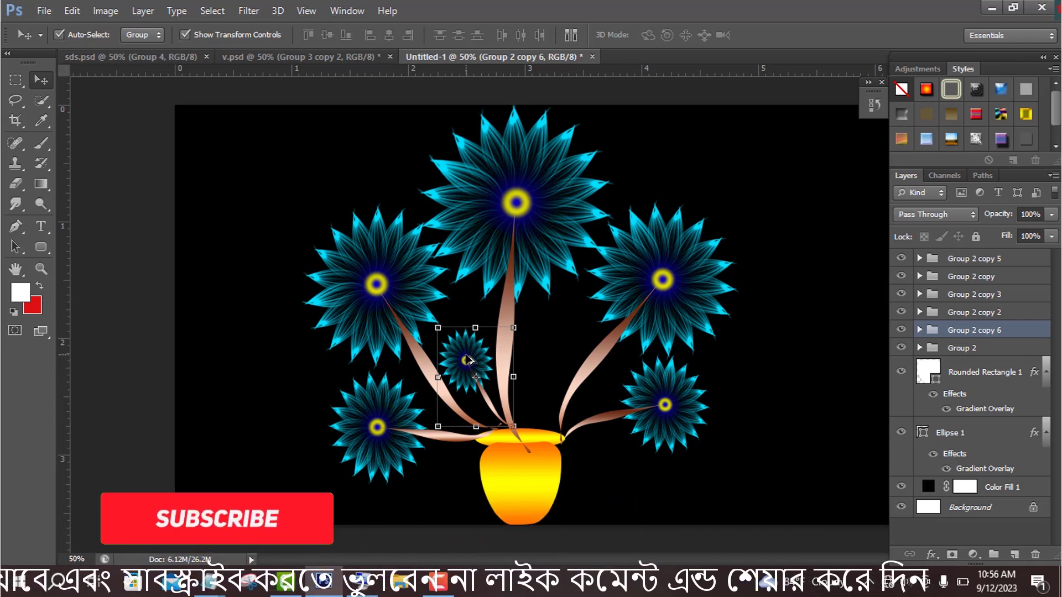
Duplicate the small flower to the other side of the centre stem, make it lean right, and set its stem end at the rim
{"action": "left_click_drag", "start_coordinate": [483, 365], "coordinate": [538, 362], "text": "alt"}
{"action": "left_click_drag", "start_coordinate": [573, 319], "coordinate": [502, 339]}
{"action": "left_click_drag", "start_coordinate": [606, 310], "coordinate": [617, 323]}
{"action": "left_click_drag", "start_coordinate": [548, 350], "coordinate": [557, 354]}
{"action": "key", "text": "Return"}
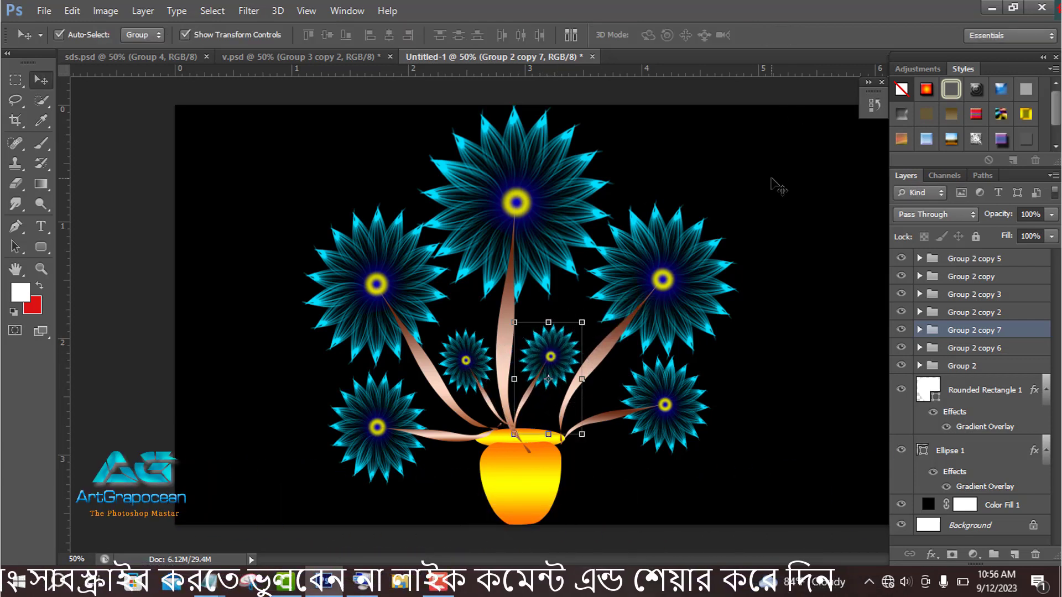
Open the layer style of the pot's rim ellipse, enable Outer Glow, and disable Gradient Overlay
{"action": "left_click", "coordinate": [524, 505]}
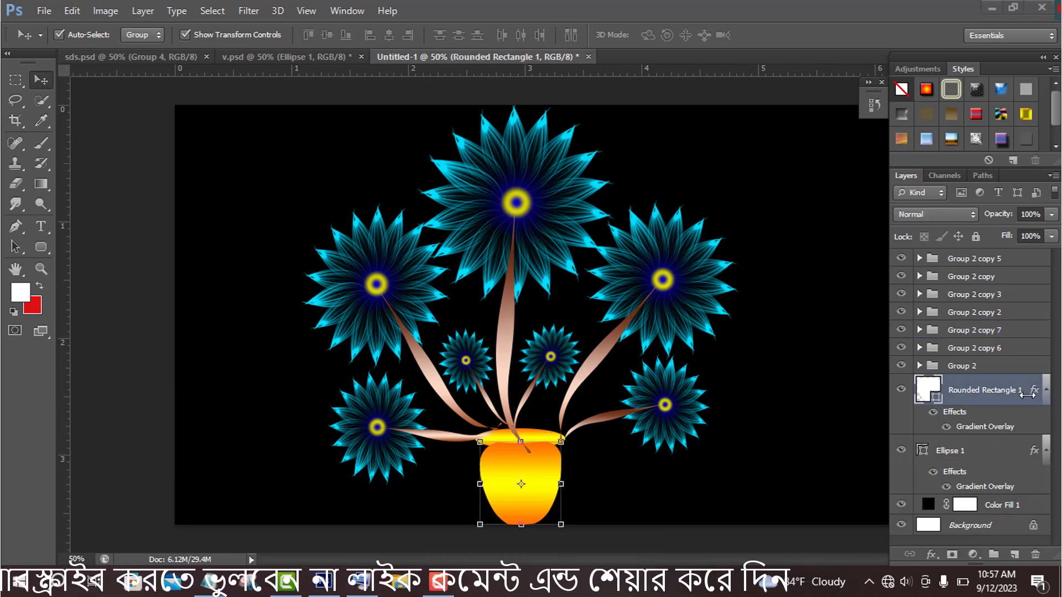
{"action": "left_click", "coordinate": [950, 450]}
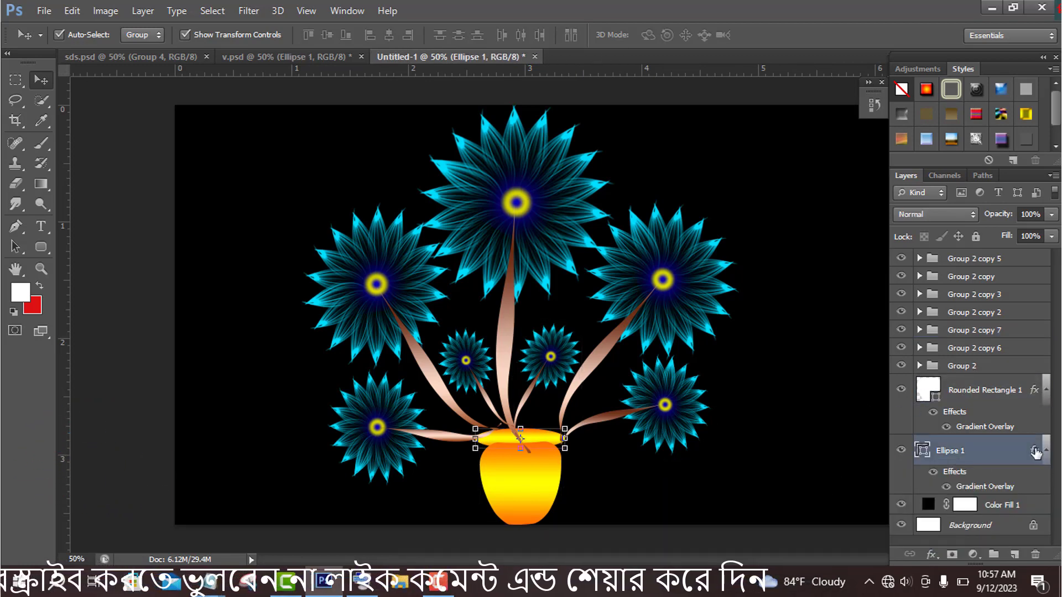
{"action": "double_click", "coordinate": [995, 450]}
{"action": "left_click", "coordinate": [670, 357]}
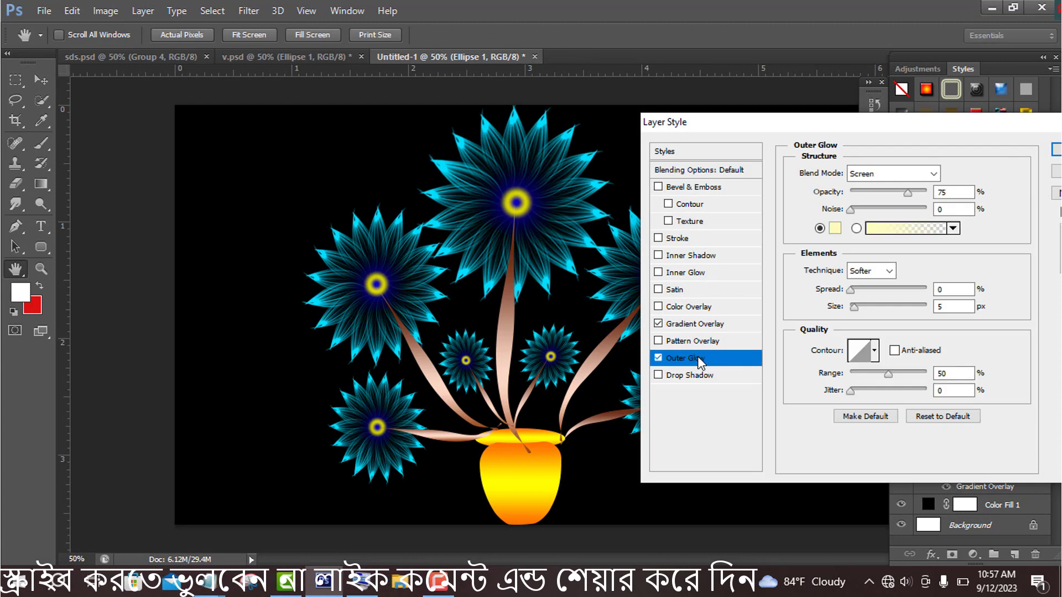
{"action": "left_click", "coordinate": [660, 324]}
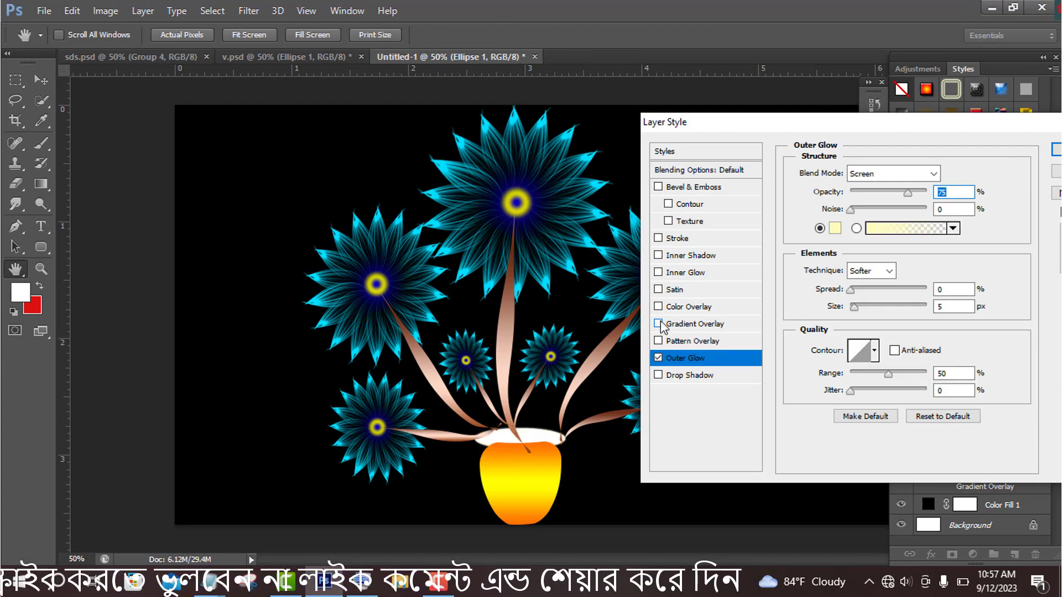
Choose the dipping, downward-sloping contour preset for the rim ellipse's Outer Glow and set its range to 59%
{"action": "left_click", "coordinate": [874, 351]}
{"action": "left_click", "coordinate": [860, 410]}
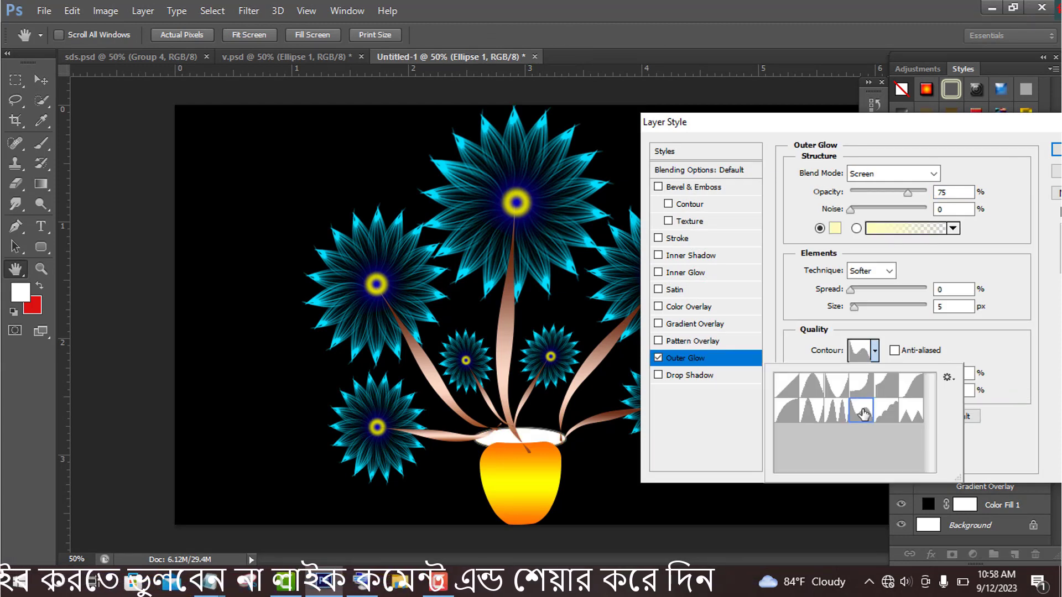
{"action": "left_click", "coordinate": [983, 347]}
{"action": "left_click_drag", "start_coordinate": [887, 377], "coordinate": [897, 376]}
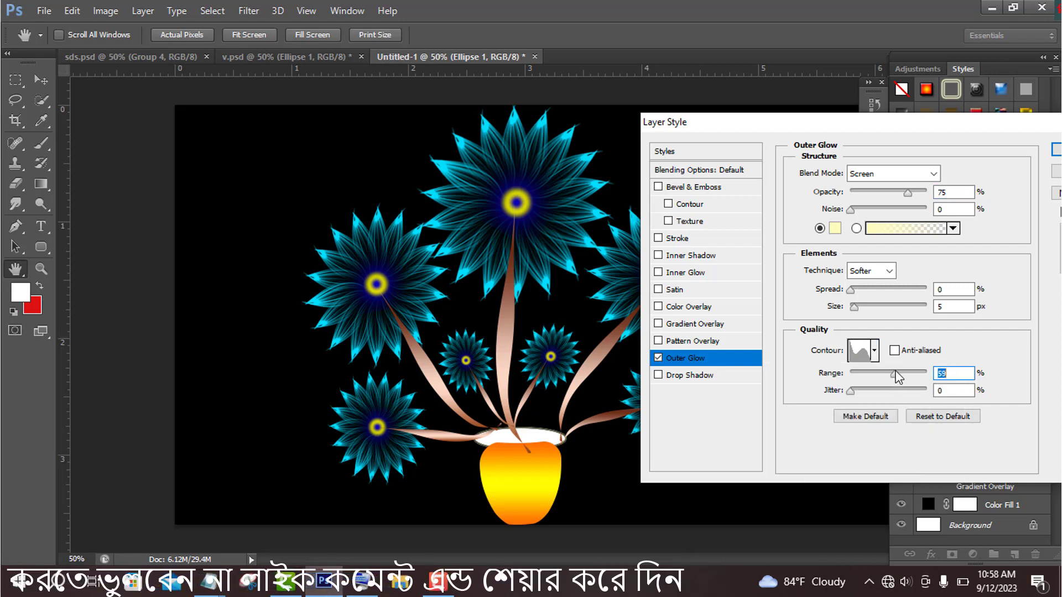
Set the Outer Glow's spread to 56%, size to 68 px, opacity to 100% and noise to 100%
{"action": "left_click_drag", "start_coordinate": [852, 289], "coordinate": [892, 289]}
{"action": "left_click", "coordinate": [894, 305]}
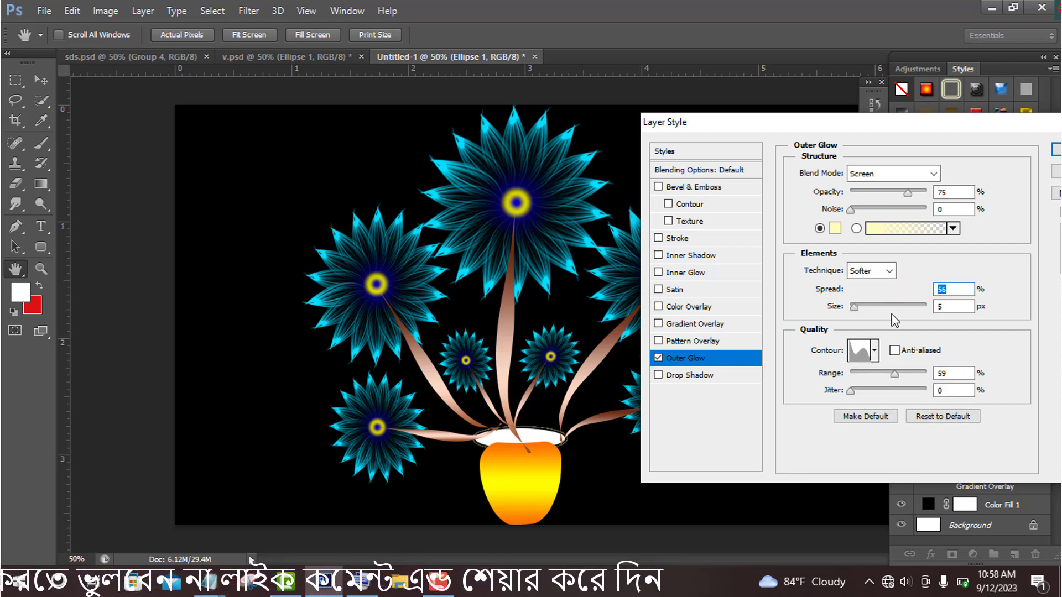
{"action": "left_click", "coordinate": [894, 229]}
{"action": "left_click", "coordinate": [988, 217]}
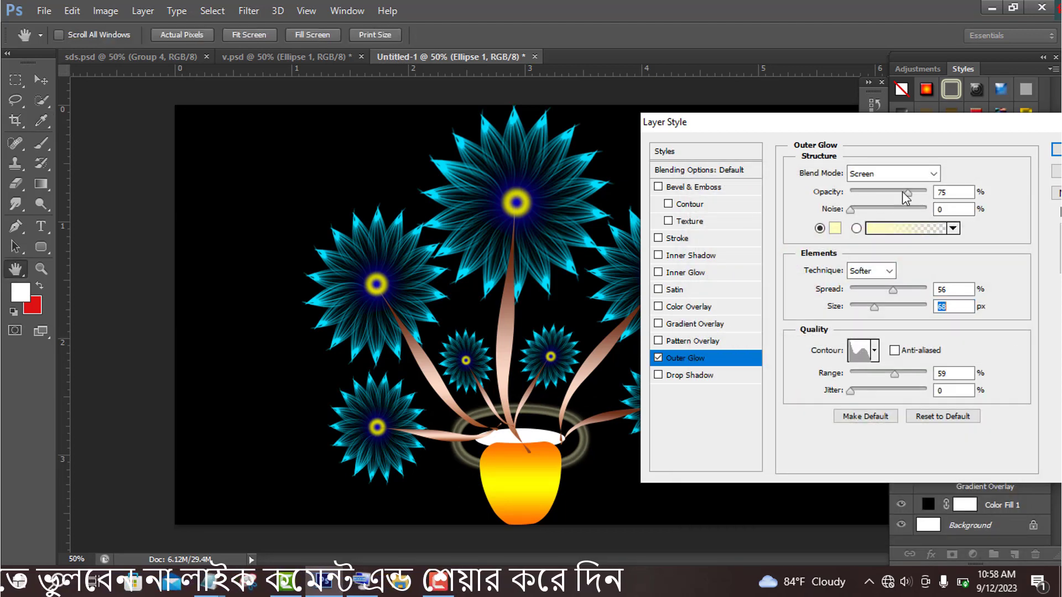
{"action": "left_click_drag", "start_coordinate": [857, 208], "coordinate": [945, 221]}
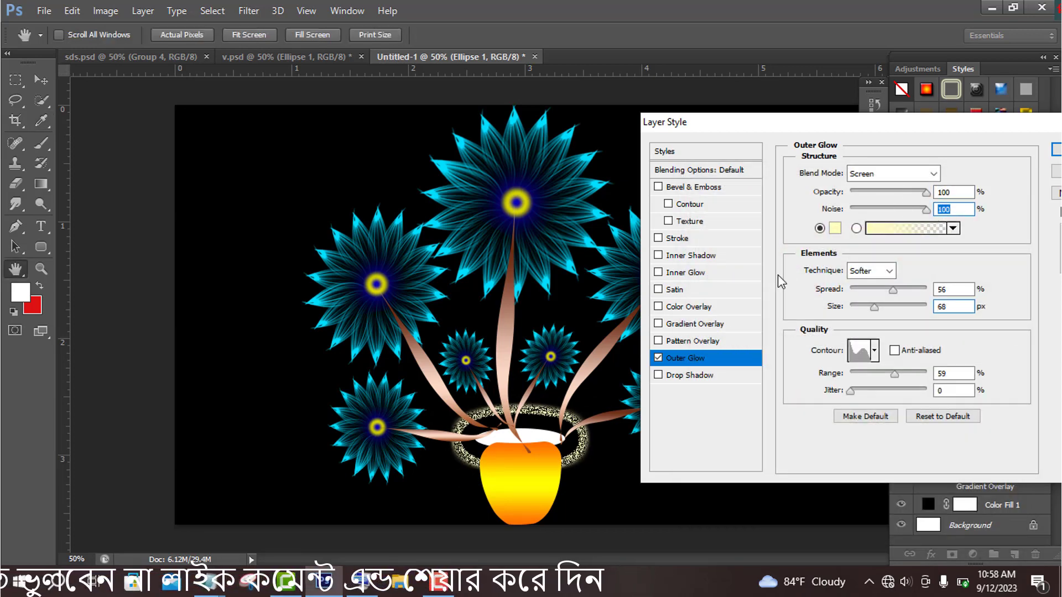
Enable Drop Shadow on the rim ellipse and add Bevel & Emboss with Texture and a Ring - Double contour
{"action": "left_click", "coordinate": [711, 378]}
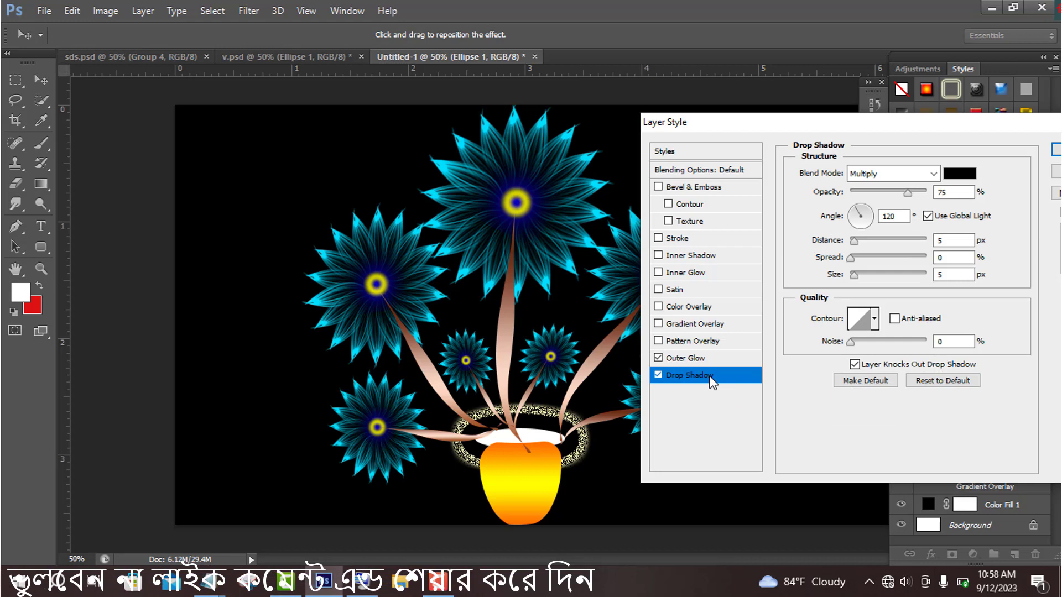
{"action": "left_click", "coordinate": [686, 221]}
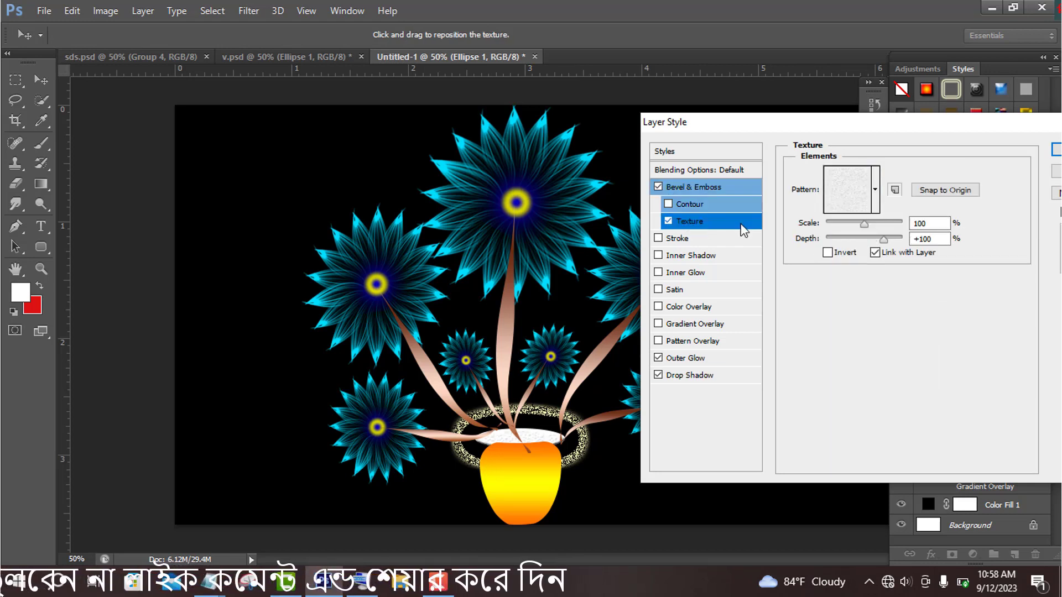
{"action": "left_click", "coordinate": [689, 204]}
{"action": "left_click", "coordinate": [856, 178]}
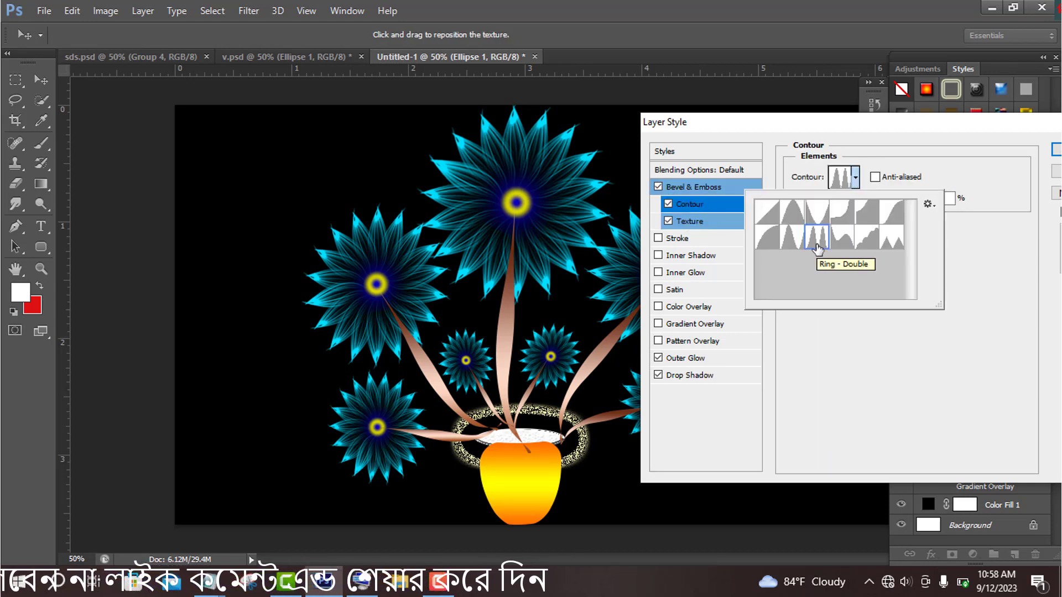
{"action": "left_click", "coordinate": [974, 270]}
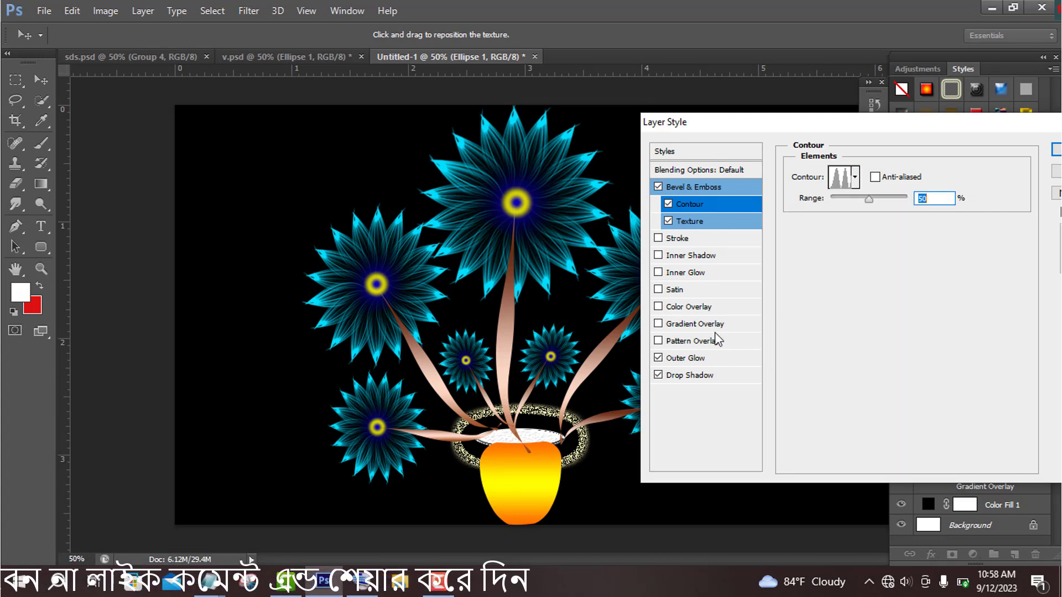
Try a Color Overlay and several Gradient Overlay presets on the rim ellipse, and turn both overlays off
{"action": "left_click", "coordinate": [693, 310]}
{"action": "left_click", "coordinate": [696, 325]}
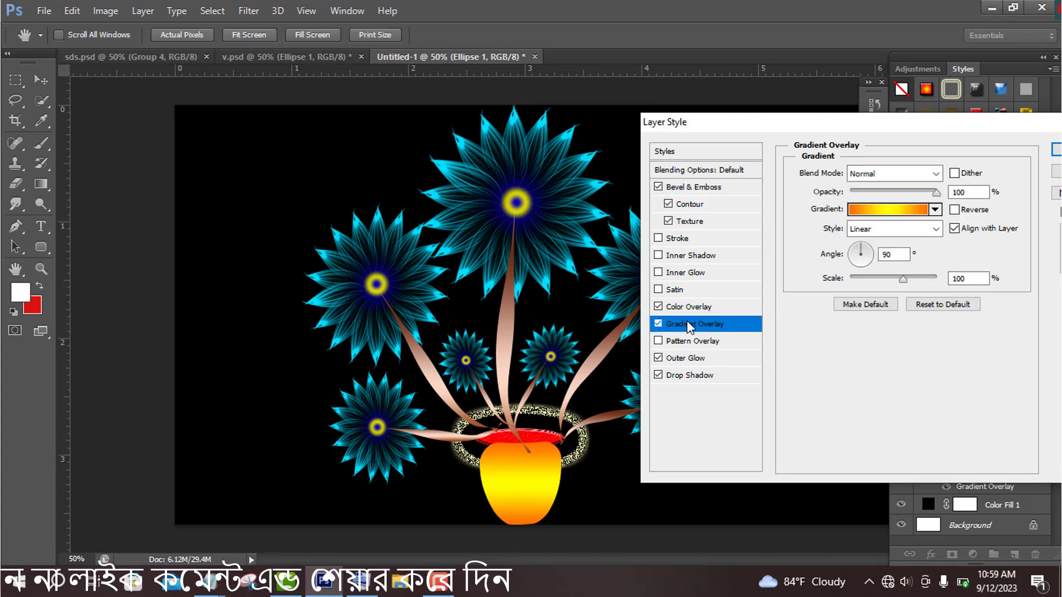
{"action": "left_click", "coordinate": [935, 210]}
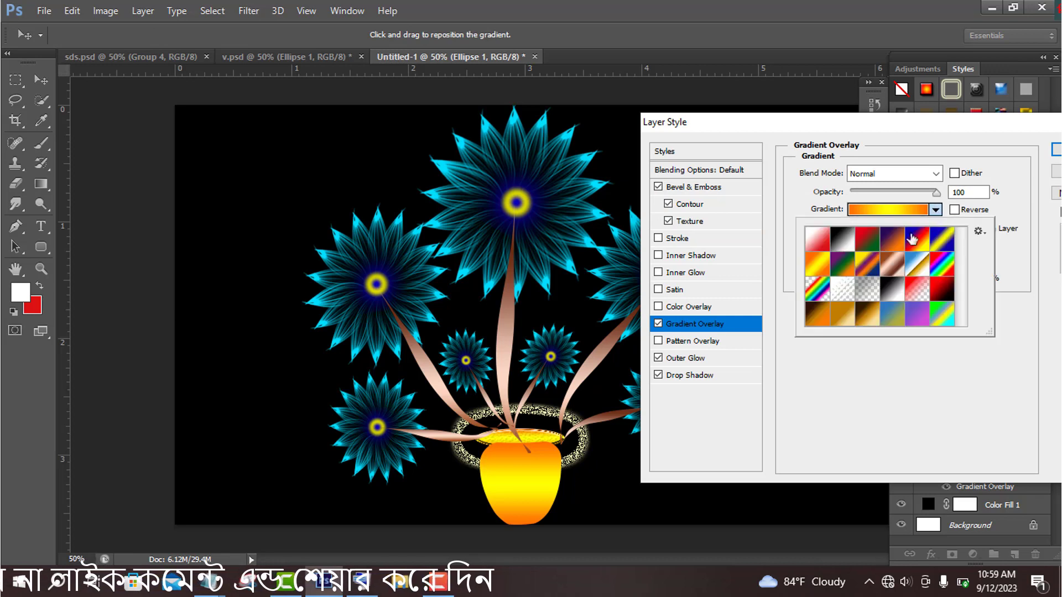
{"action": "left_click", "coordinate": [939, 318]}
{"action": "left_click", "coordinate": [918, 266]}
{"action": "left_click", "coordinate": [819, 241]}
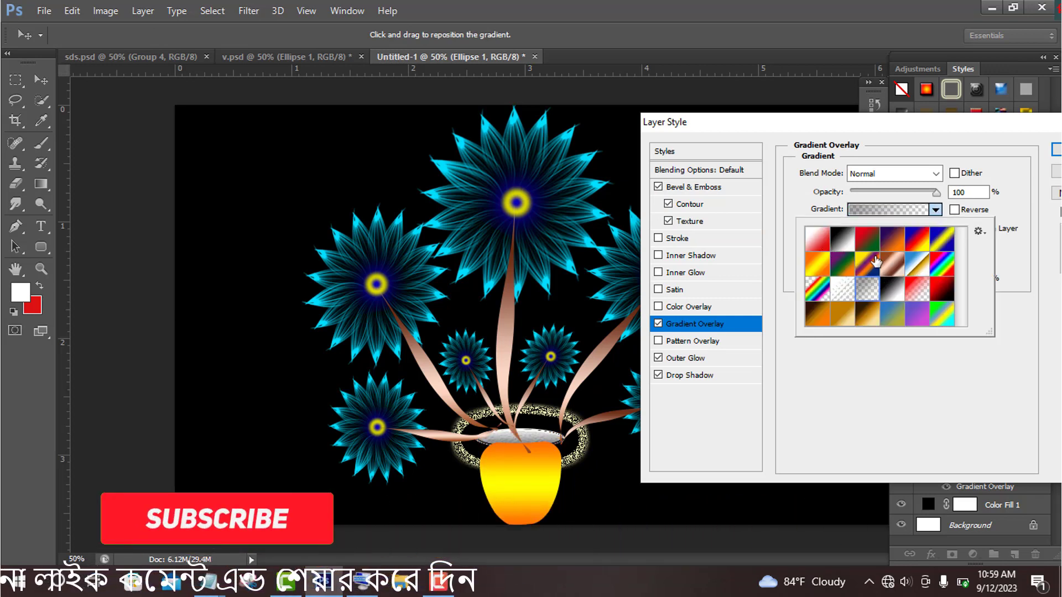
{"action": "left_click", "coordinate": [918, 319]}
{"action": "left_click", "coordinate": [893, 267]}
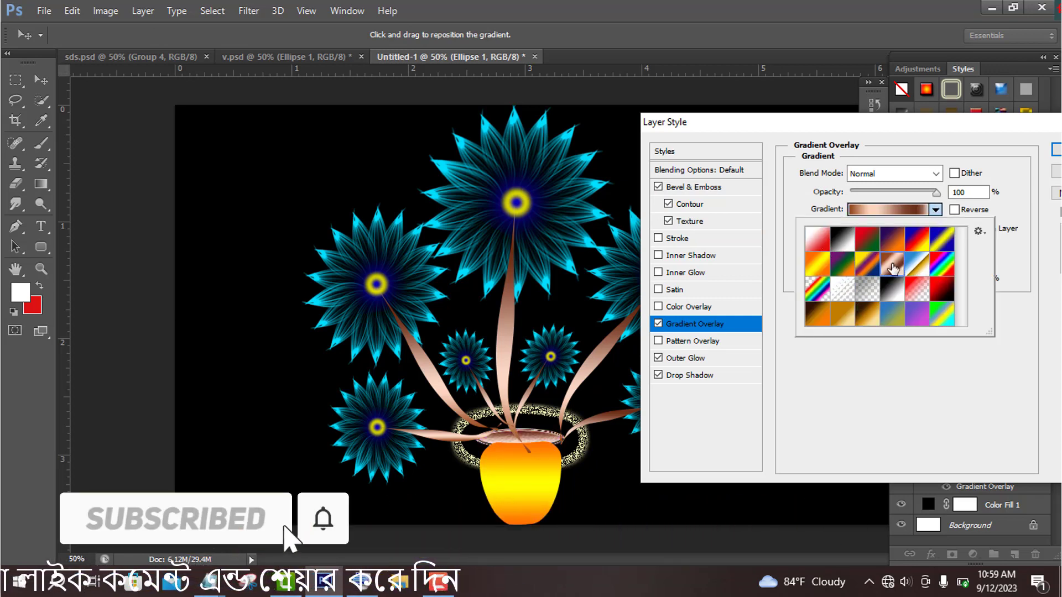
{"action": "left_click", "coordinate": [818, 264]}
{"action": "left_click", "coordinate": [796, 302]}
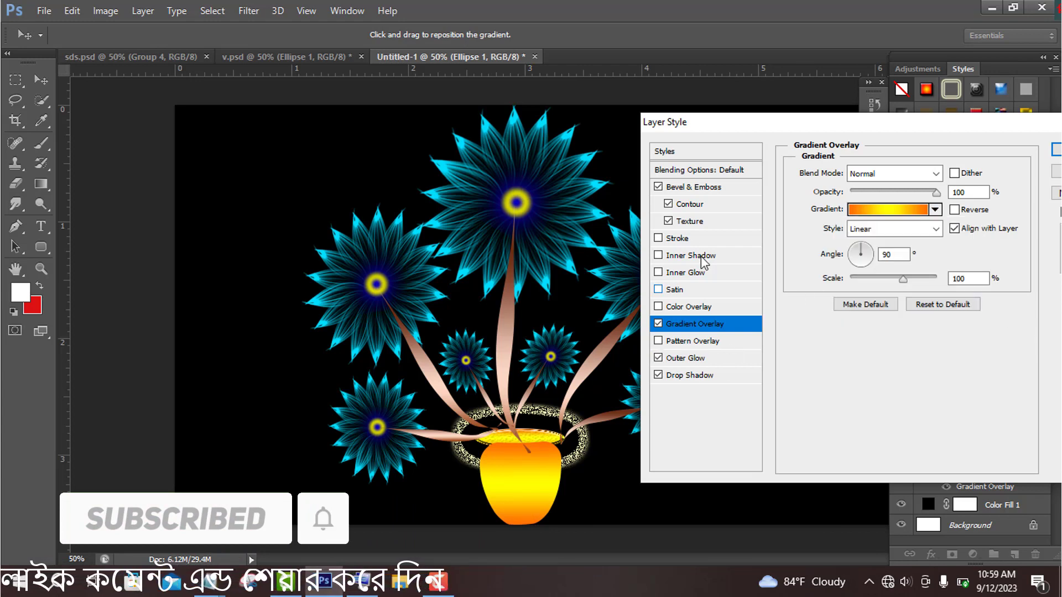
{"action": "left_click", "coordinate": [702, 218]}
{"action": "left_click", "coordinate": [717, 203]}
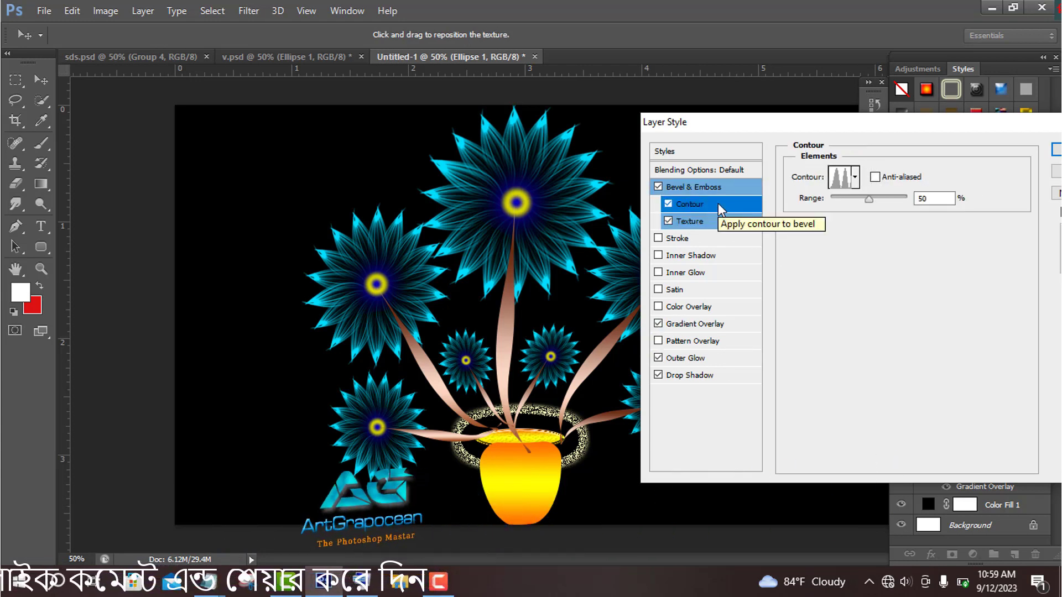
{"action": "left_click", "coordinate": [658, 323]}
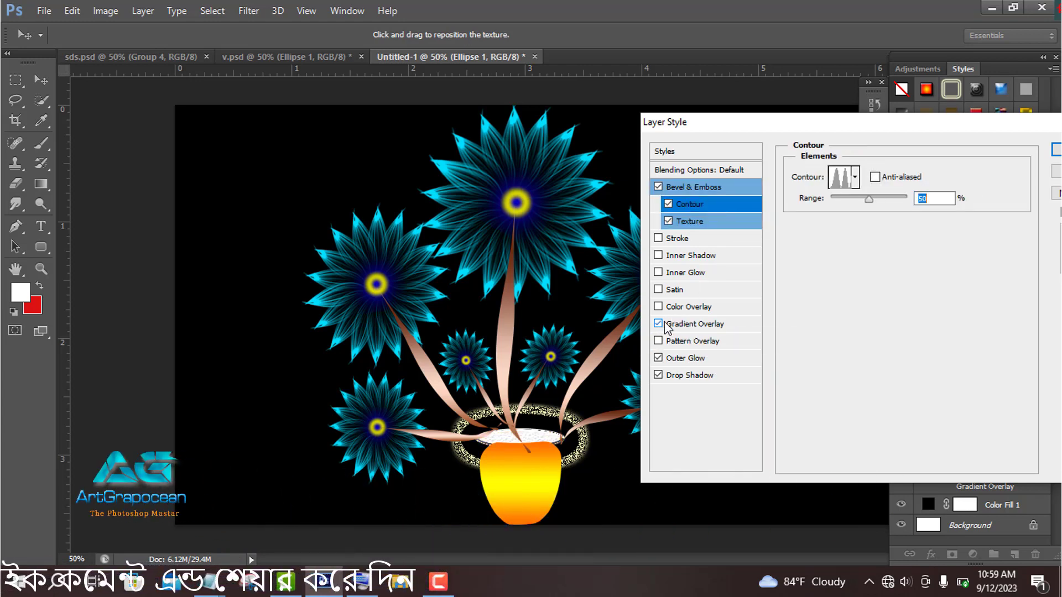
Set the rim ellipse's Outer Glow spread to 28% and apply the layer style
{"action": "left_click", "coordinate": [685, 358]}
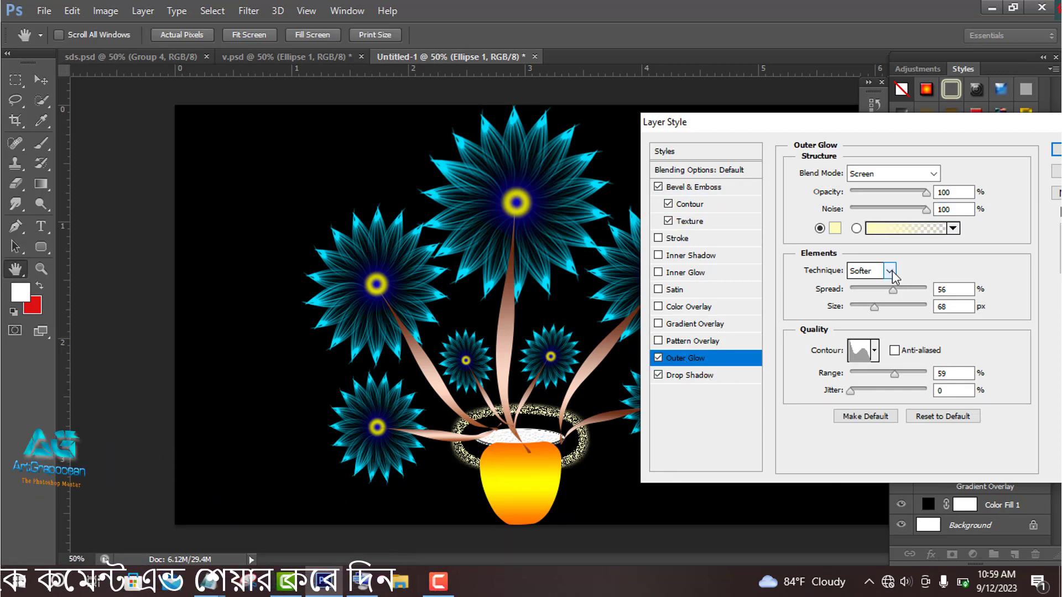
{"action": "left_click_drag", "start_coordinate": [892, 290], "coordinate": [871, 301]}
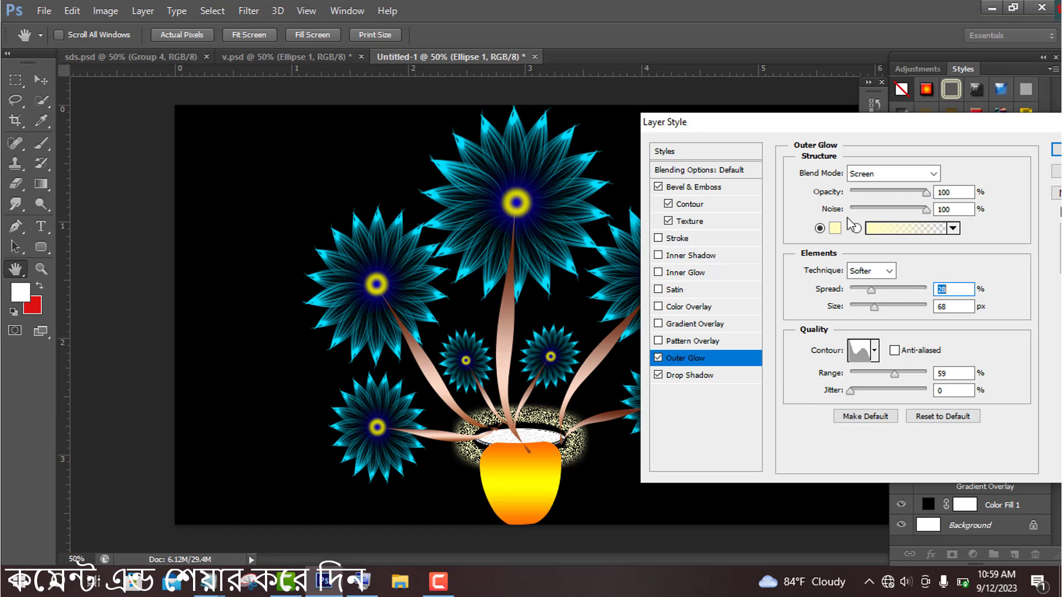
{"action": "left_click_drag", "start_coordinate": [1017, 123], "coordinate": [918, 123]}
{"action": "left_click", "coordinate": [971, 157]}
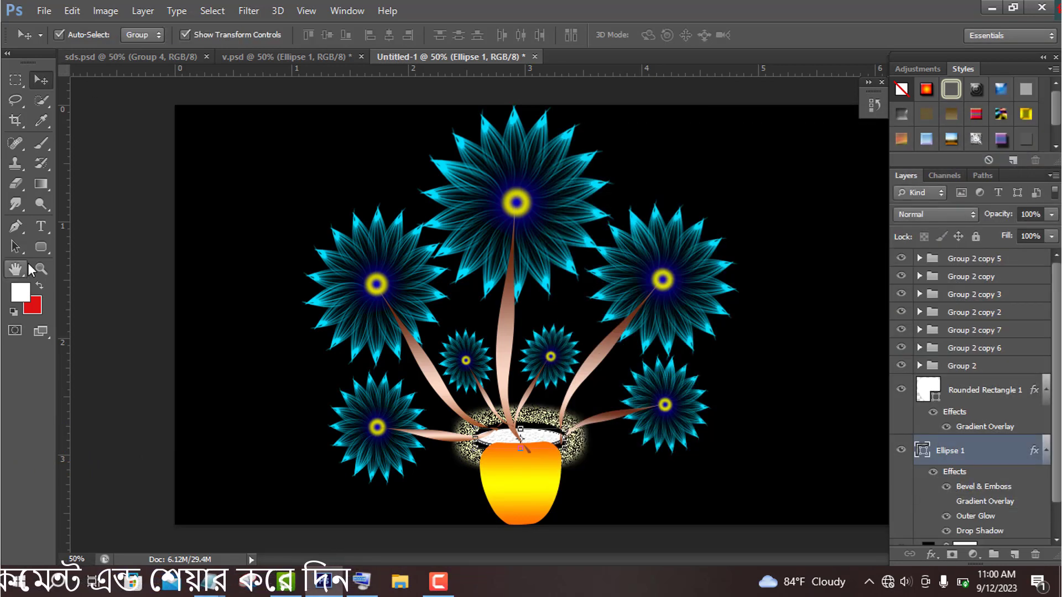
Set the rim ellipse's shape fill to no colour using the Ellipse tool's options
{"action": "right_click", "coordinate": [40, 246]}
{"action": "left_click", "coordinate": [83, 275]}
{"action": "left_click", "coordinate": [142, 35]}
{"action": "left_click", "coordinate": [78, 66]}
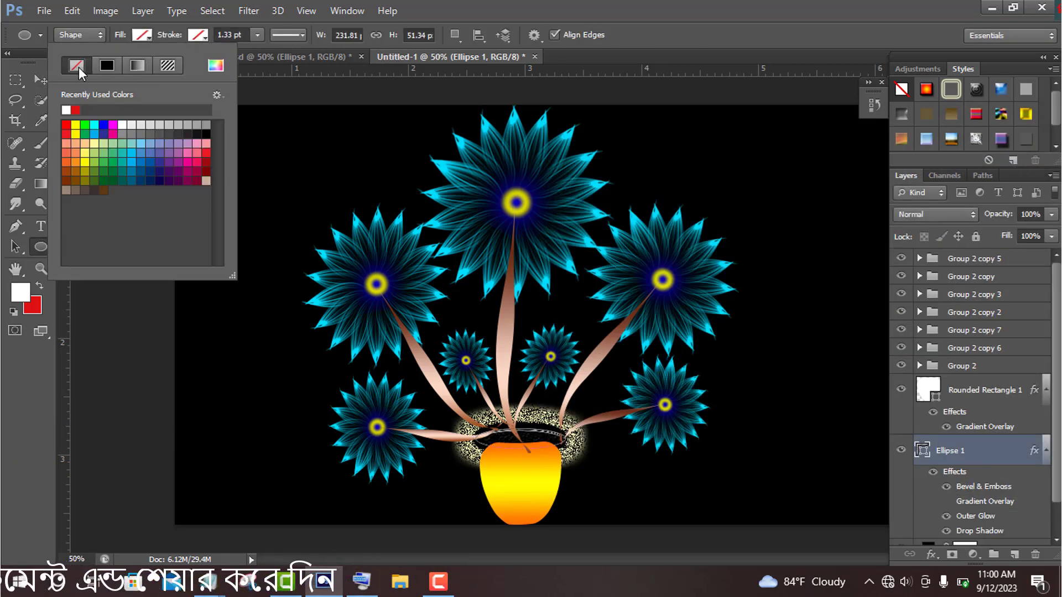
{"action": "left_click", "coordinate": [719, 38]}
{"action": "left_click", "coordinate": [994, 392]}
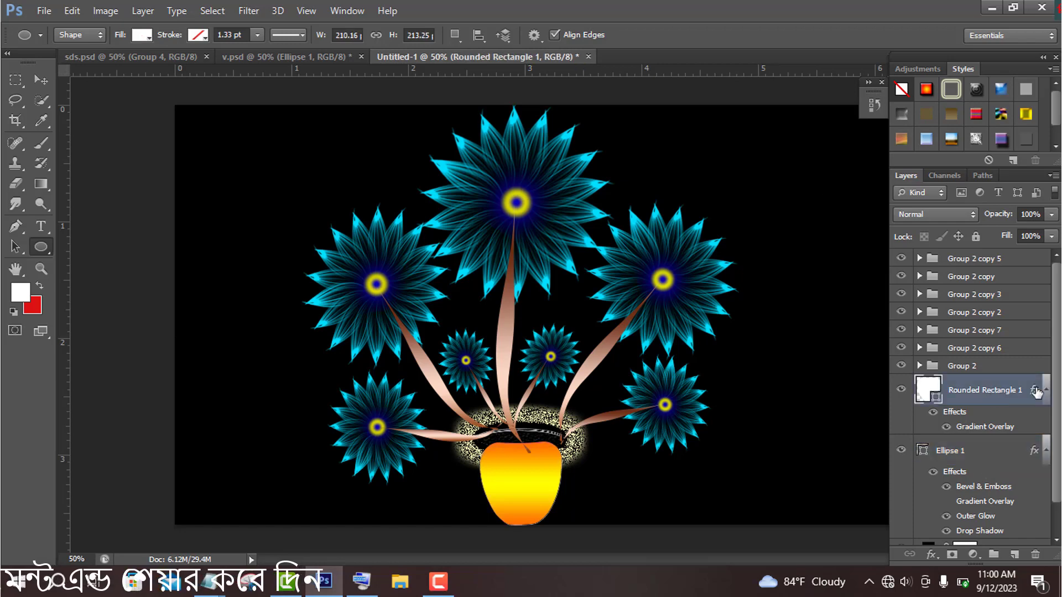
{"action": "double_click", "coordinate": [1036, 391]}
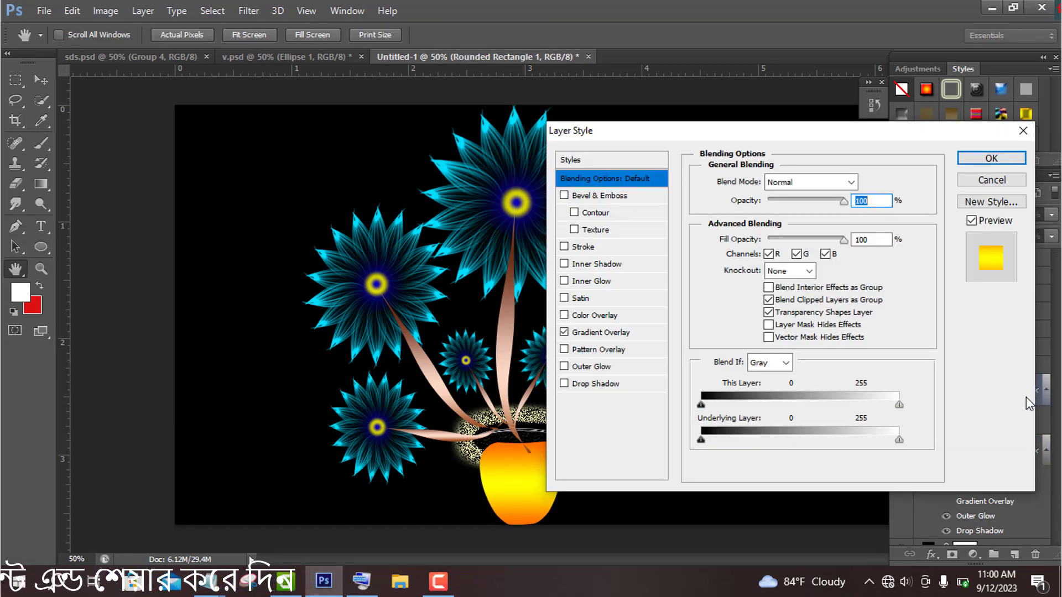
{"action": "left_click", "coordinate": [564, 332]}
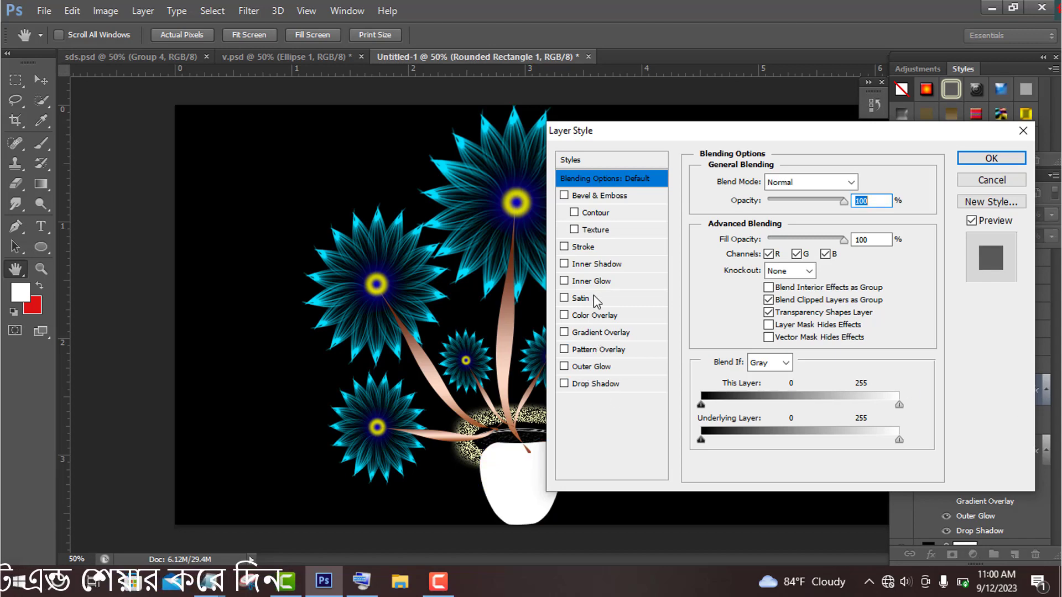
{"action": "left_click", "coordinate": [580, 246]}
{"action": "left_click", "coordinate": [981, 182]}
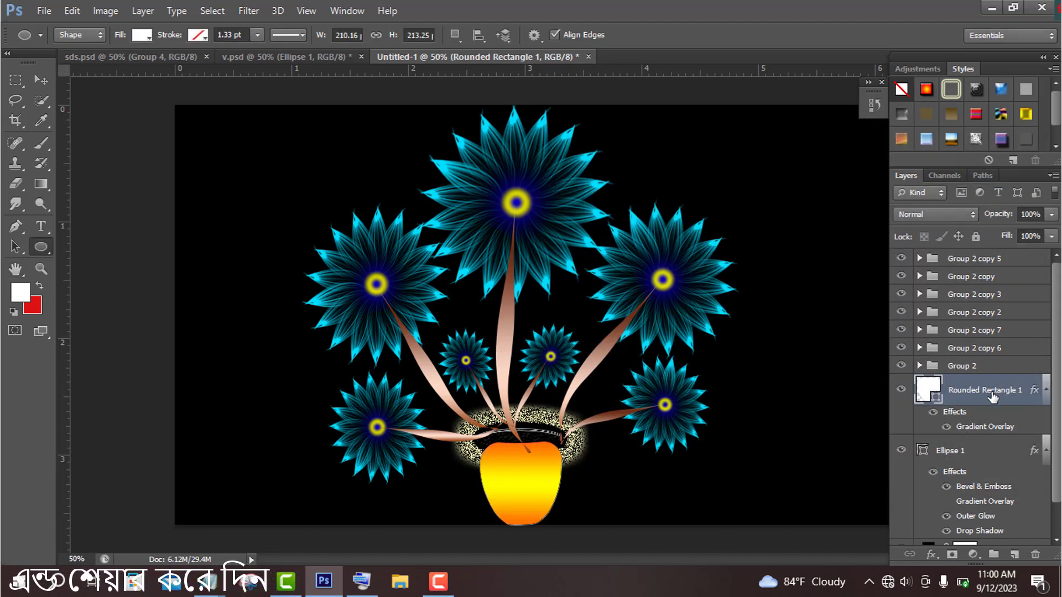
Delete the pot's Rounded Rectangle 1 layer and paint a soft white brush dab on a new layer
{"action": "key", "text": "Delete"}
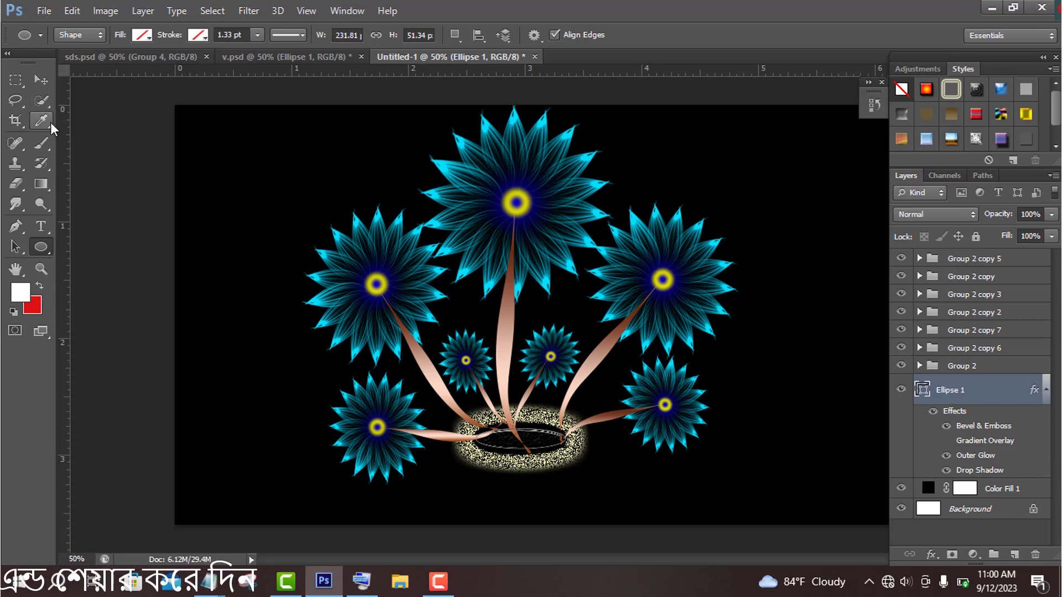
{"action": "left_click", "coordinate": [41, 142]}
{"action": "left_click", "coordinate": [1013, 555]}
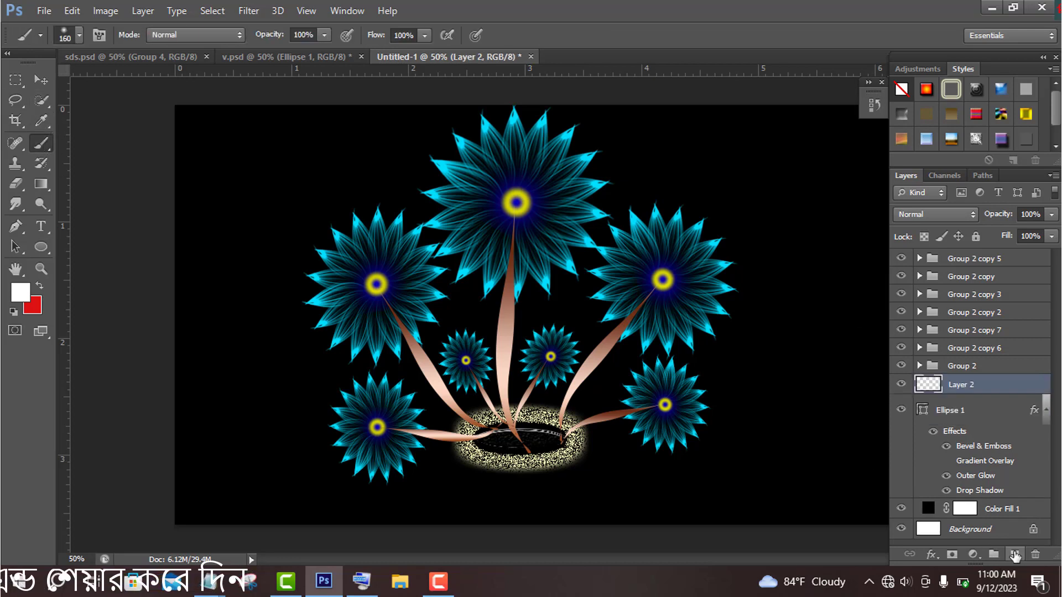
{"action": "left_click", "coordinate": [762, 207]}
Enlarge the white dab with a transform and move it just below the rim, where the stems meet
{"action": "left_click", "coordinate": [41, 80]}
{"action": "left_click_drag", "start_coordinate": [812, 256], "coordinate": [860, 336]}
{"action": "left_click", "coordinate": [784, 35]}
{"action": "left_click_drag", "start_coordinate": [787, 236], "coordinate": [547, 483]}
Copy the rim ellipse's layer effects onto the white dab's layer
{"action": "left_click_drag", "start_coordinate": [1038, 390], "coordinate": [1037, 390]}
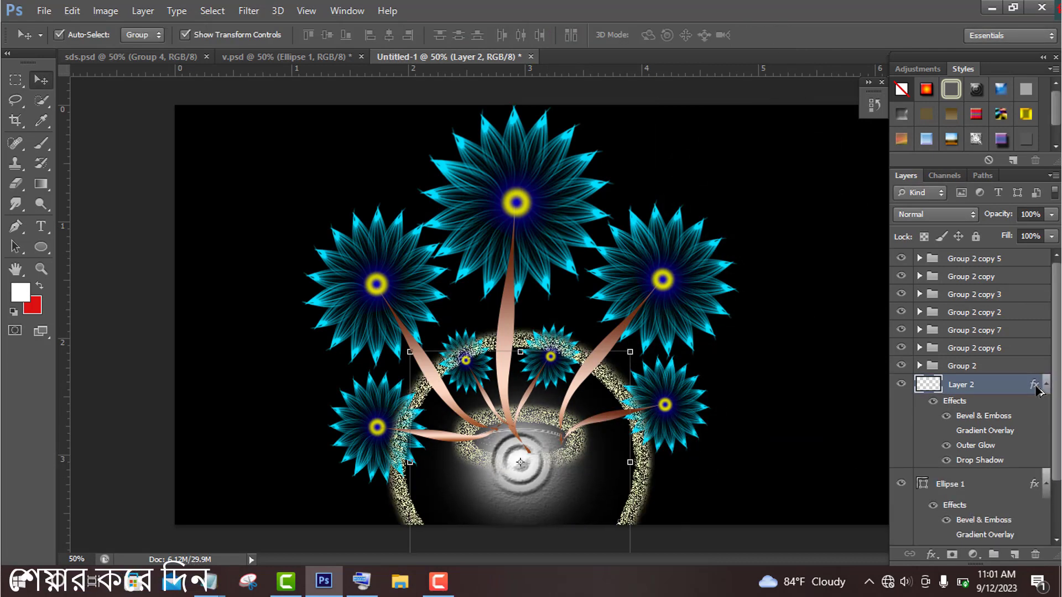
{"action": "key", "text": "ctrl+z"}
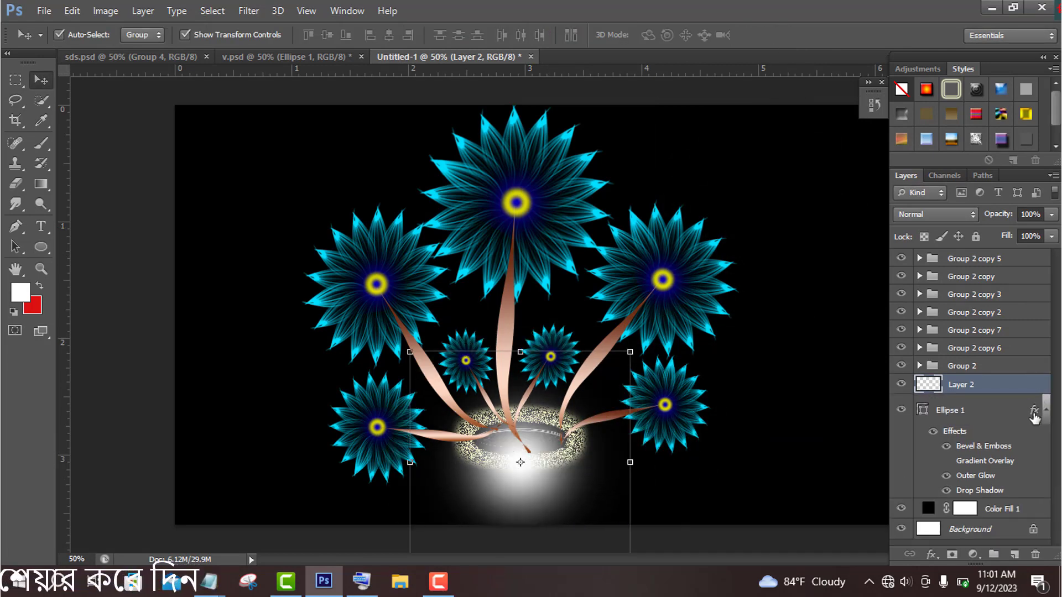
{"action": "left_click_drag", "start_coordinate": [1033, 412], "coordinate": [1037, 387]}
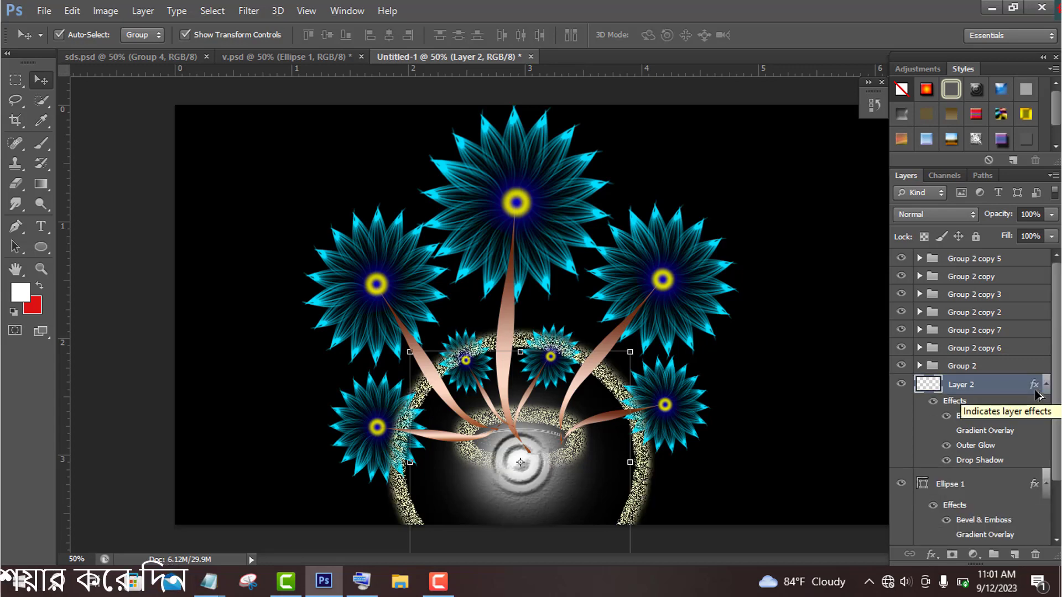
Turn on Layer 2's Gradient Overlay and reduce its Outer Glow to 5% spread, 0 px size and 1% range
{"action": "double_click", "coordinate": [1034, 386]}
{"action": "left_click", "coordinate": [594, 332]}
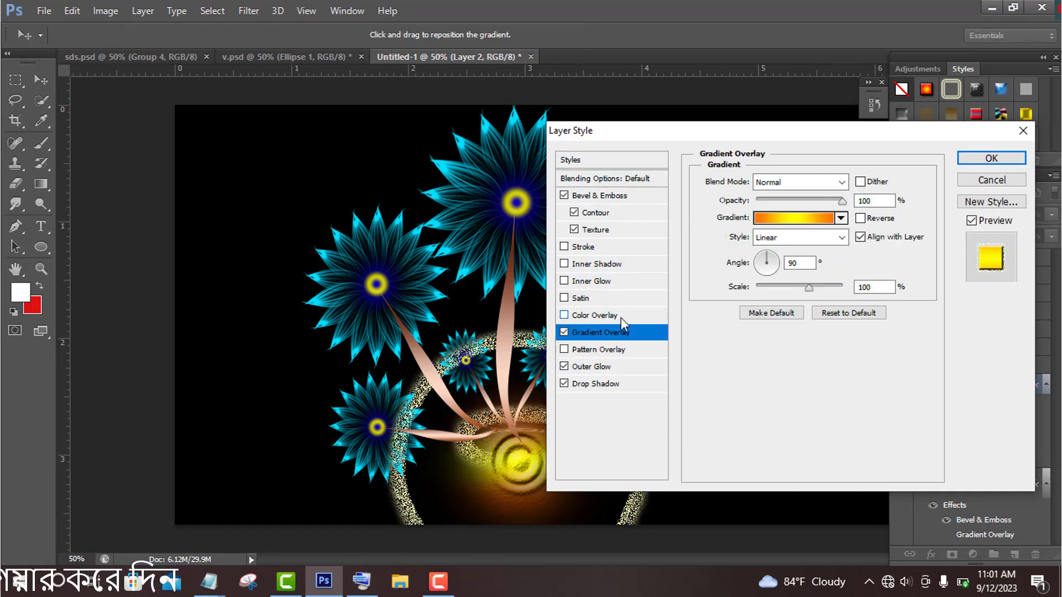
{"action": "left_click", "coordinate": [608, 367]}
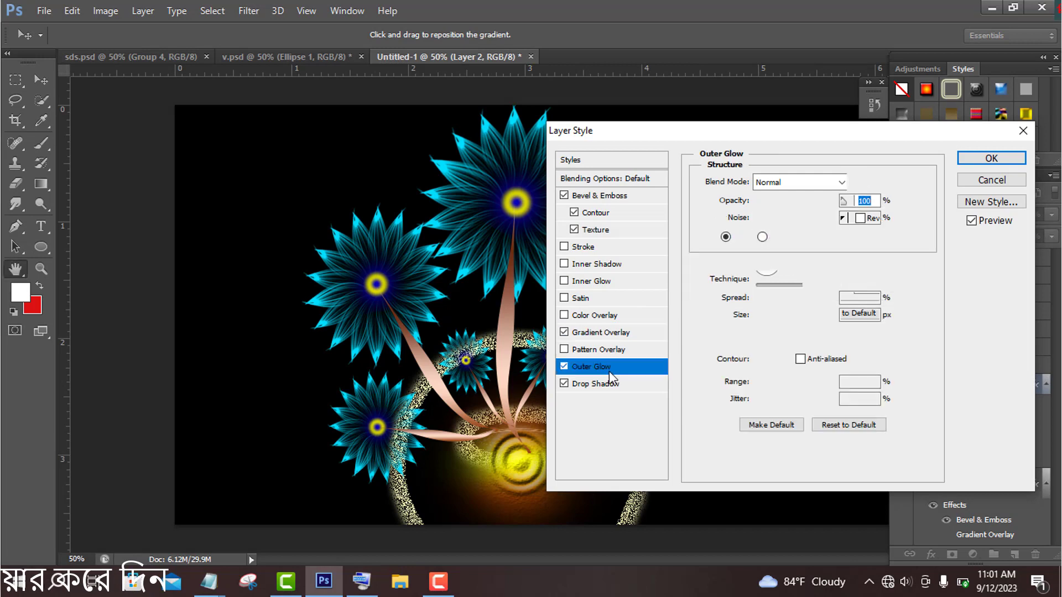
{"action": "left_click_drag", "start_coordinate": [781, 316], "coordinate": [760, 306]}
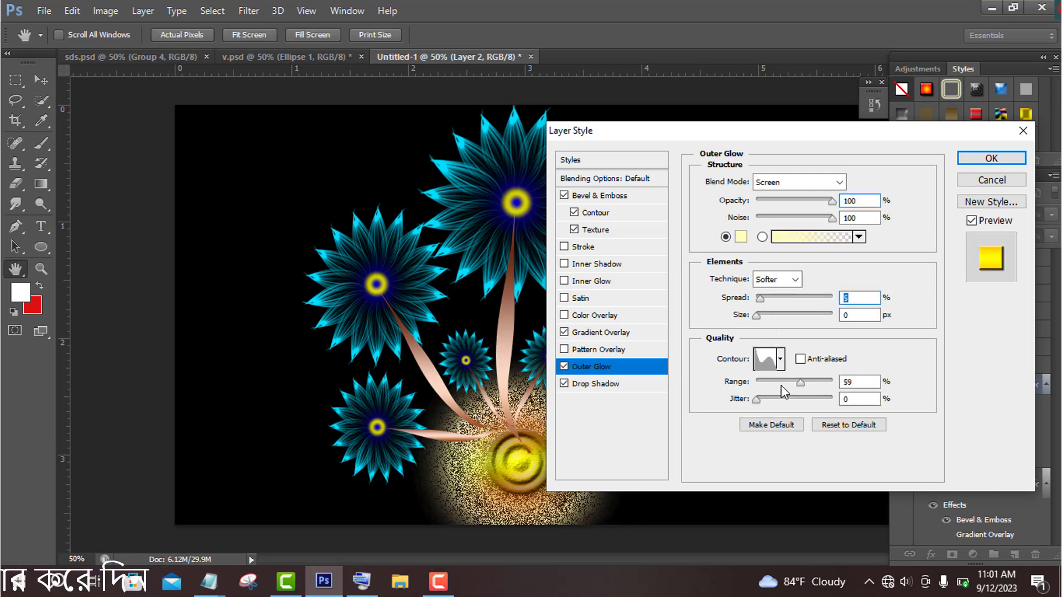
{"action": "left_click_drag", "start_coordinate": [781, 385], "coordinate": [757, 394]}
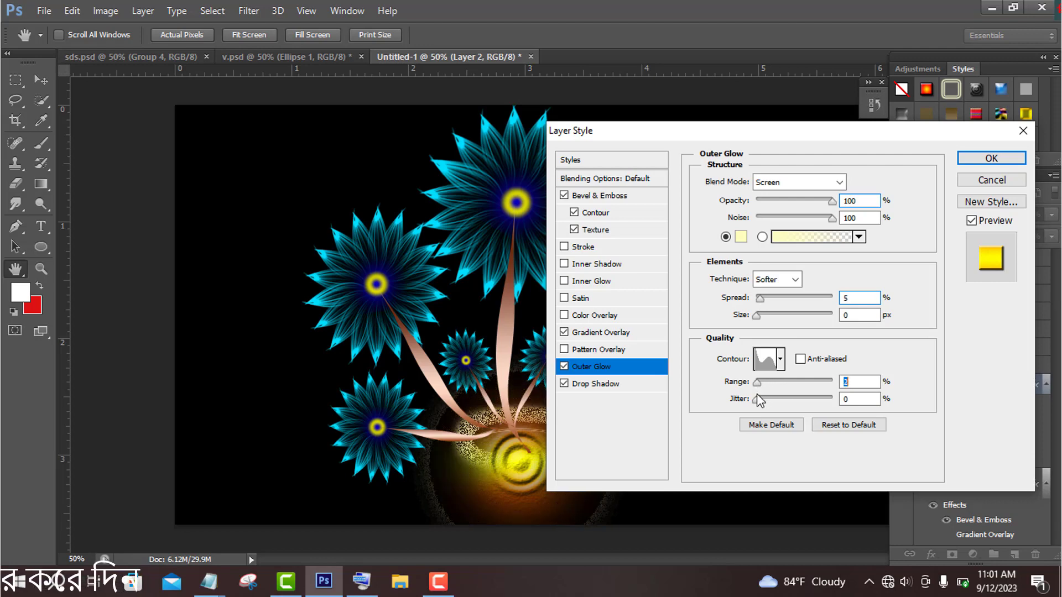
{"action": "left_click_drag", "start_coordinate": [754, 134], "coordinate": [859, 161]}
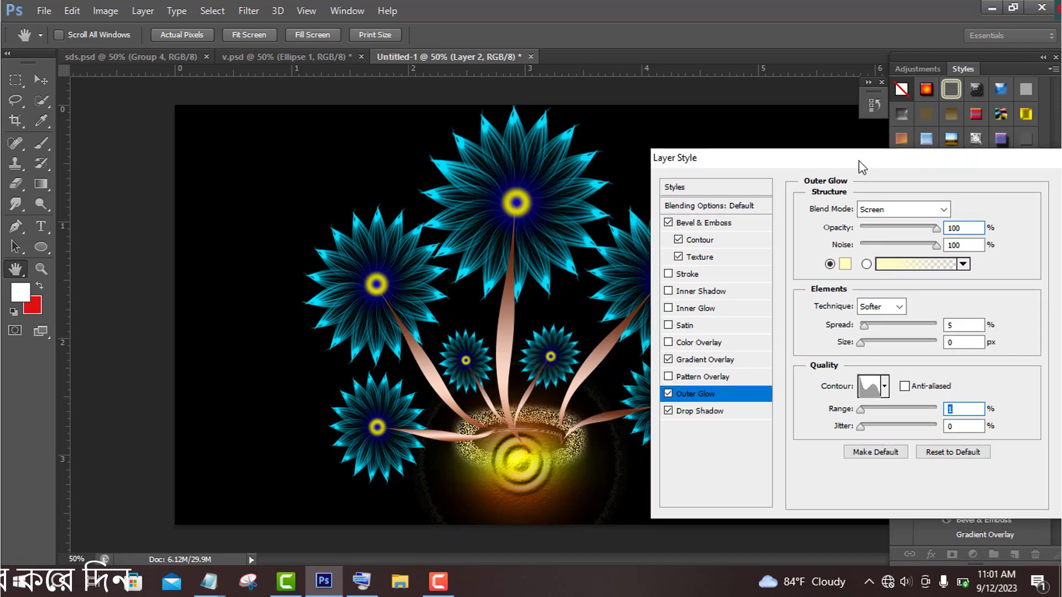
{"action": "left_click_drag", "start_coordinate": [978, 161], "coordinate": [914, 151]}
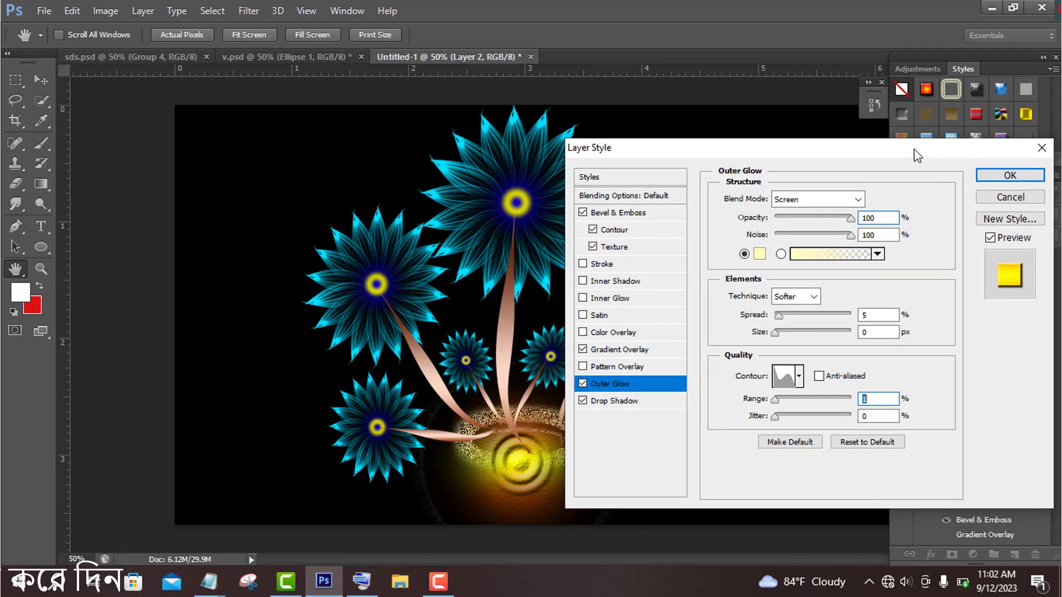
{"action": "left_click", "coordinate": [1018, 174]}
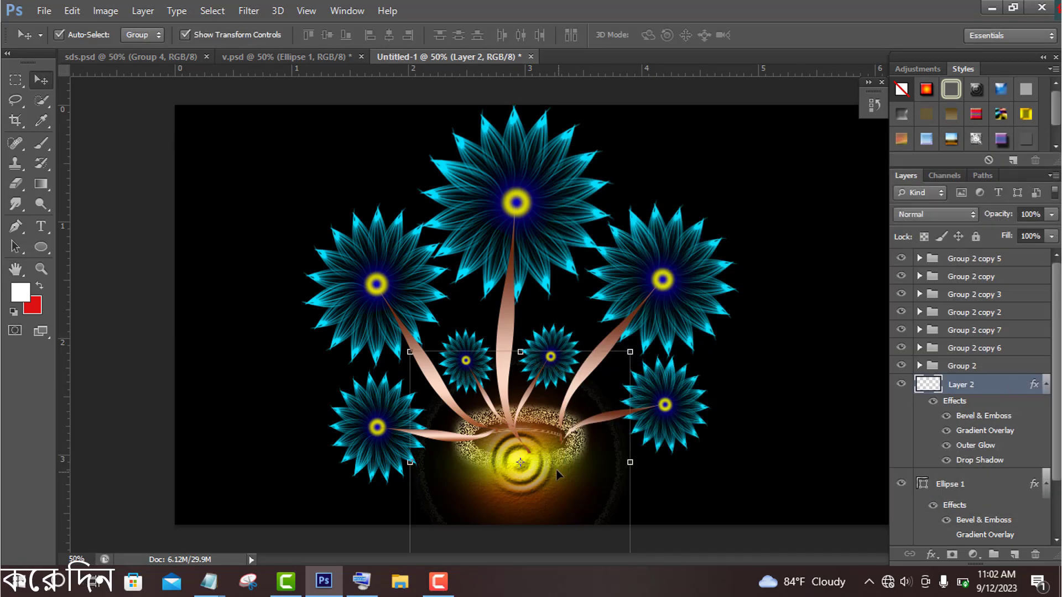
Nudge the glowing dab on Layer 2 upward in a free transform until its Y position is 863.50 px
{"action": "left_click", "coordinate": [362, 581]}
{"action": "left_click_drag", "start_coordinate": [752, 301], "coordinate": [844, 110]}
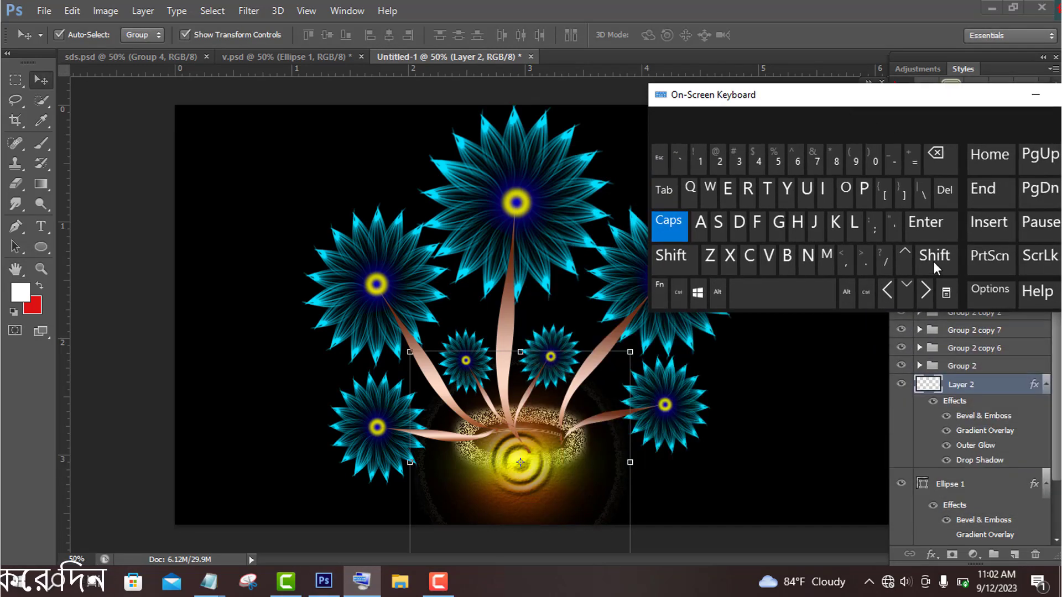
{"action": "left_click", "coordinate": [904, 256]}
{"action": "left_click", "coordinate": [990, 392]}
{"action": "key", "text": "ctrl+t"}
{"action": "left_click", "coordinate": [907, 255]}
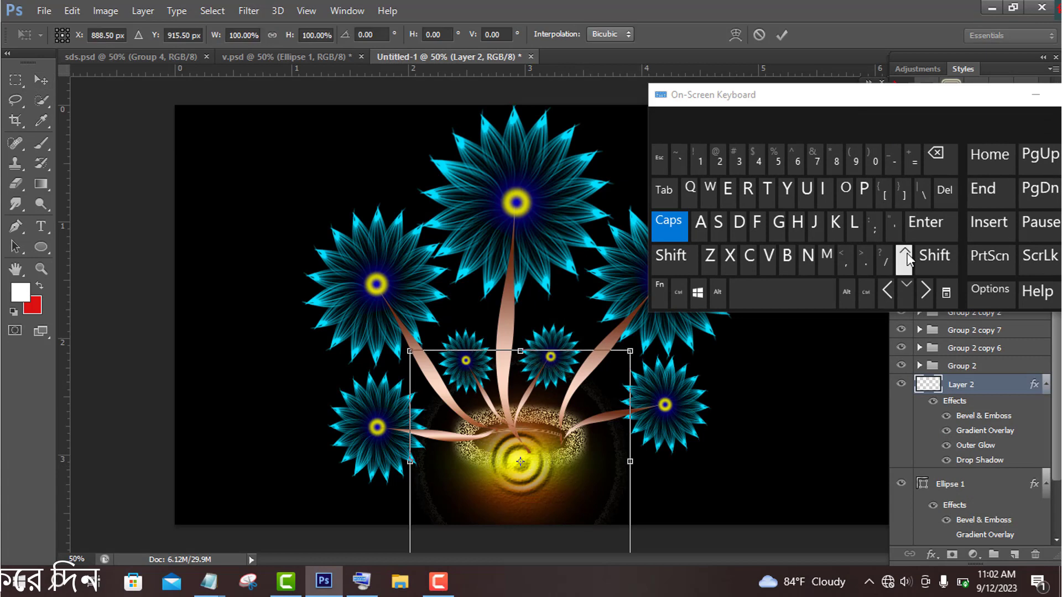
{"action": "left_click", "coordinate": [907, 254]}
{"action": "left_click", "coordinate": [907, 254]}
{"action": "left_click", "coordinate": [907, 254]}
{"action": "left_click", "coordinate": [907, 253]}
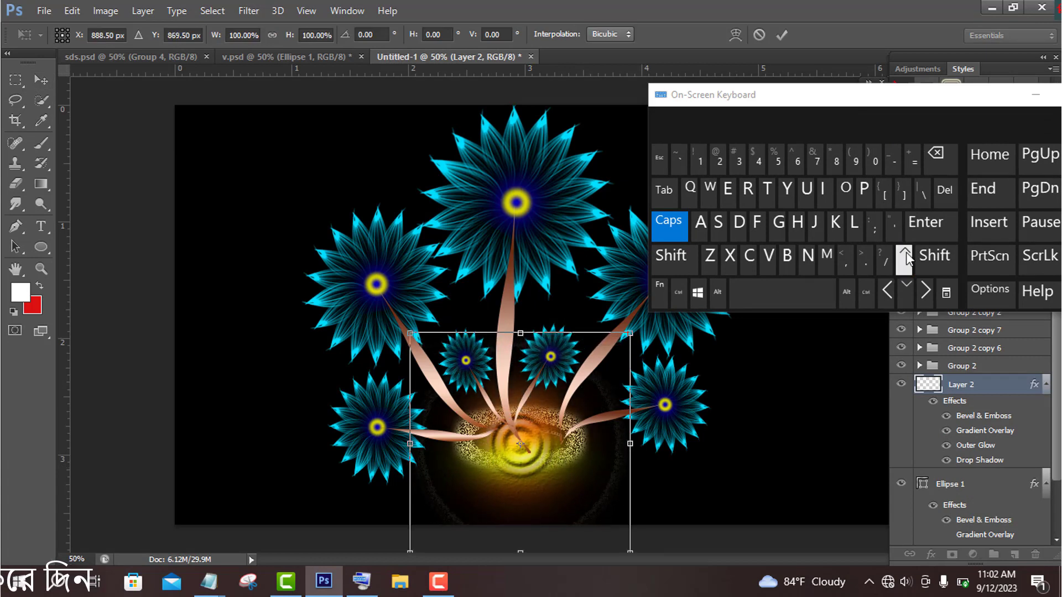
{"action": "left_click", "coordinate": [907, 255]}
{"action": "left_click", "coordinate": [907, 255]}
{"action": "left_click", "coordinate": [907, 256]}
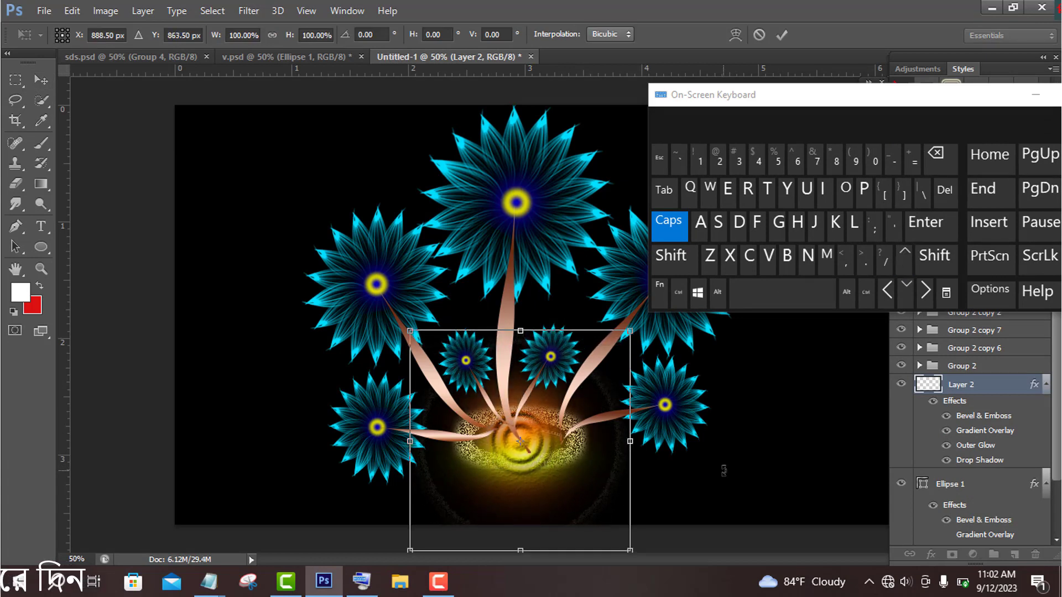
Scale the glowing dab proportionally about its centre to 94.02% and apply the transform
{"action": "mouse_move", "coordinate": [631, 549]}
{"action": "left_mouse_down"}
{"action": "mouse_move", "coordinate": [677, 559]}
{"action": "mouse_move", "coordinate": [645, 561]}
{"action": "mouse_move", "coordinate": [623, 545]}
{"action": "left_mouse_up"}
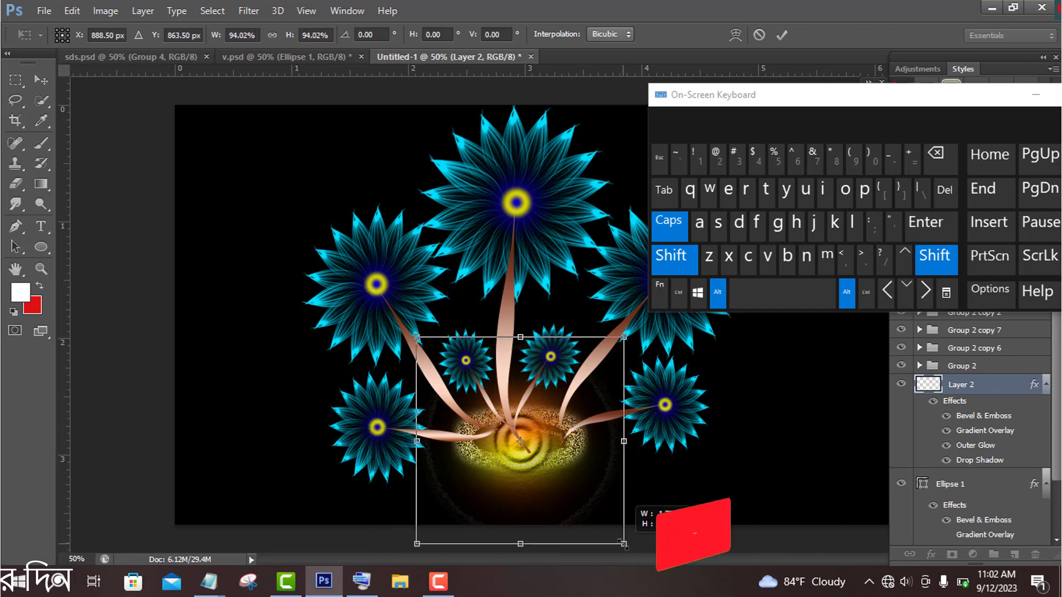
{"action": "left_click", "coordinate": [1035, 94]}
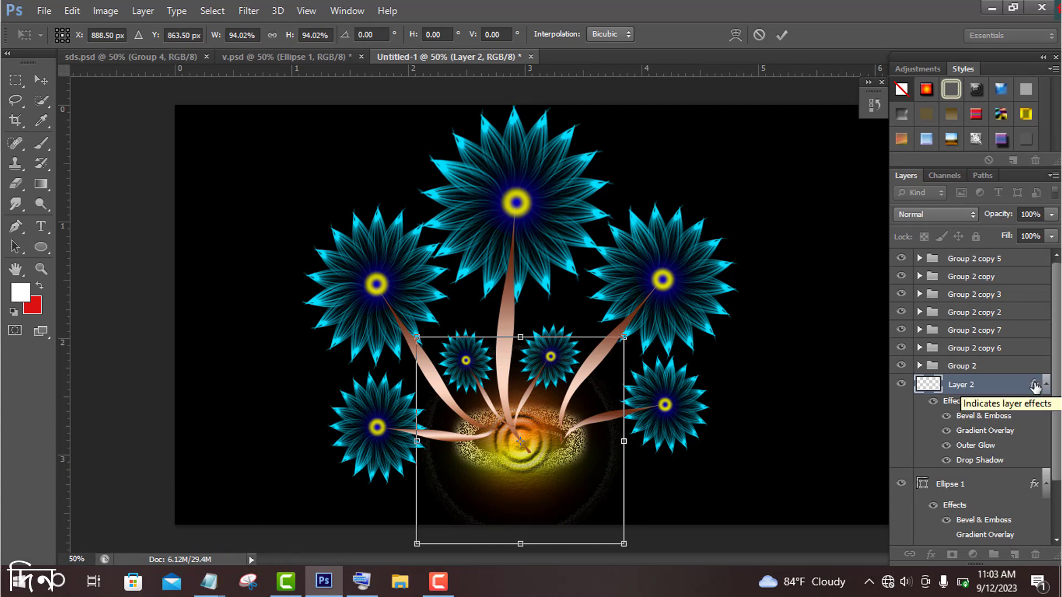
{"action": "key", "text": "Return"}
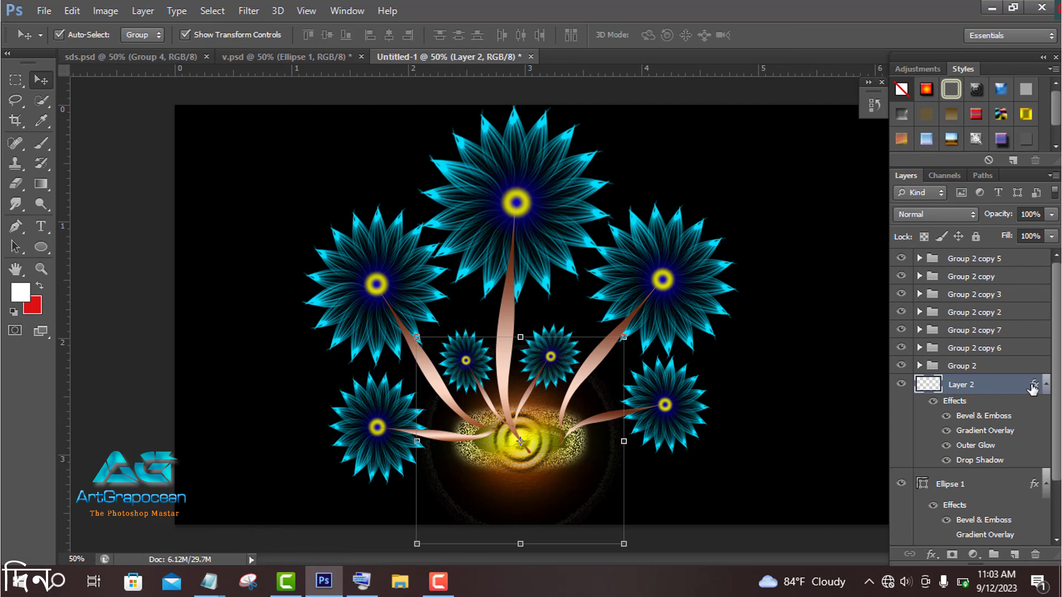
Set Layer 2's Outer Glow opacity and spread to 0%
{"action": "double_click", "coordinate": [1032, 387]}
{"action": "left_click", "coordinate": [614, 389]}
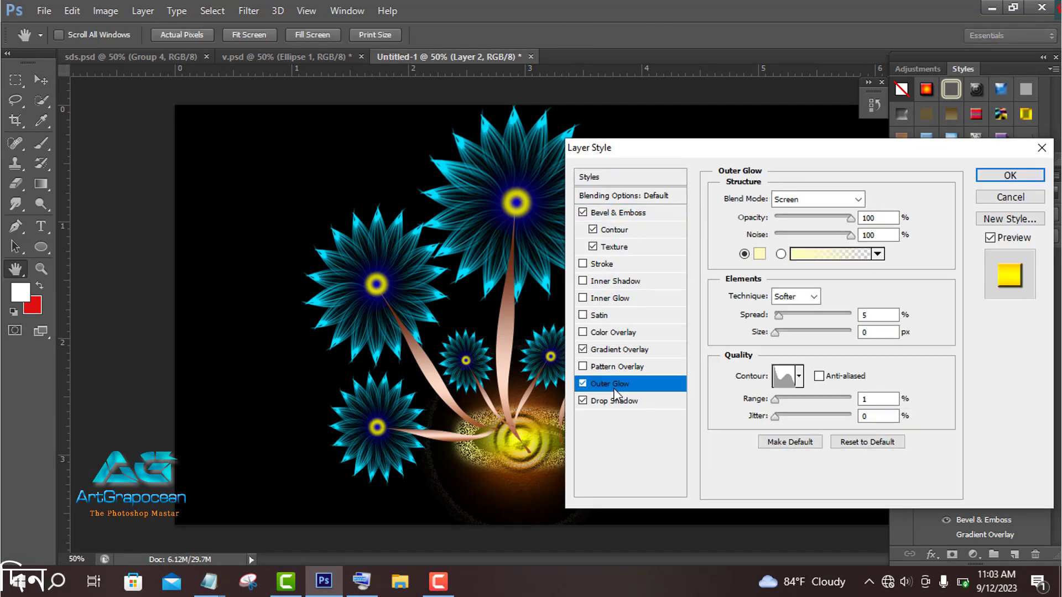
{"action": "left_click_drag", "start_coordinate": [803, 150], "coordinate": [894, 162]}
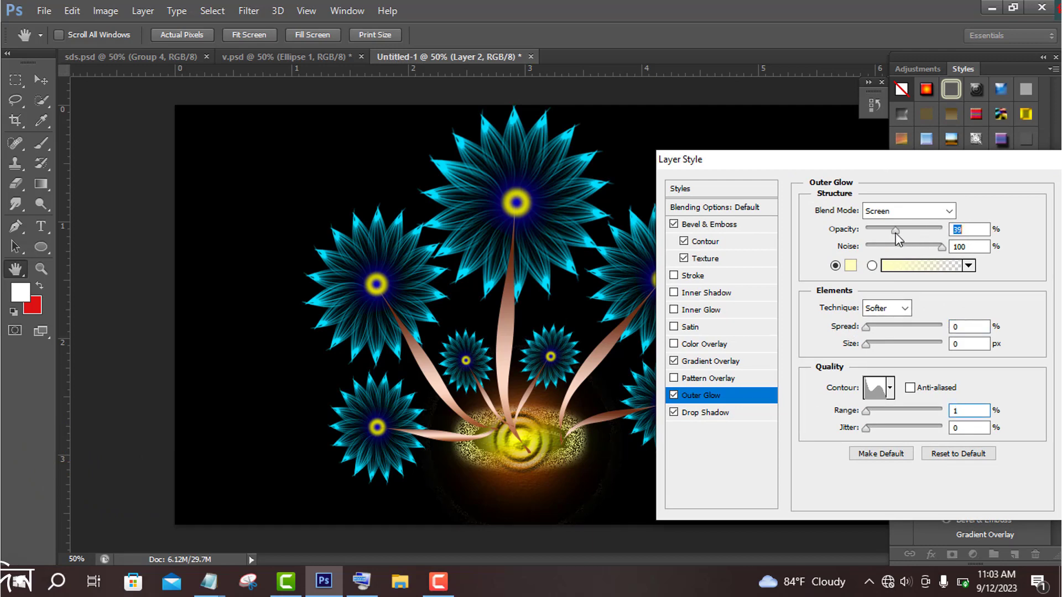
{"action": "left_click_drag", "start_coordinate": [1014, 167], "coordinate": [892, 210]}
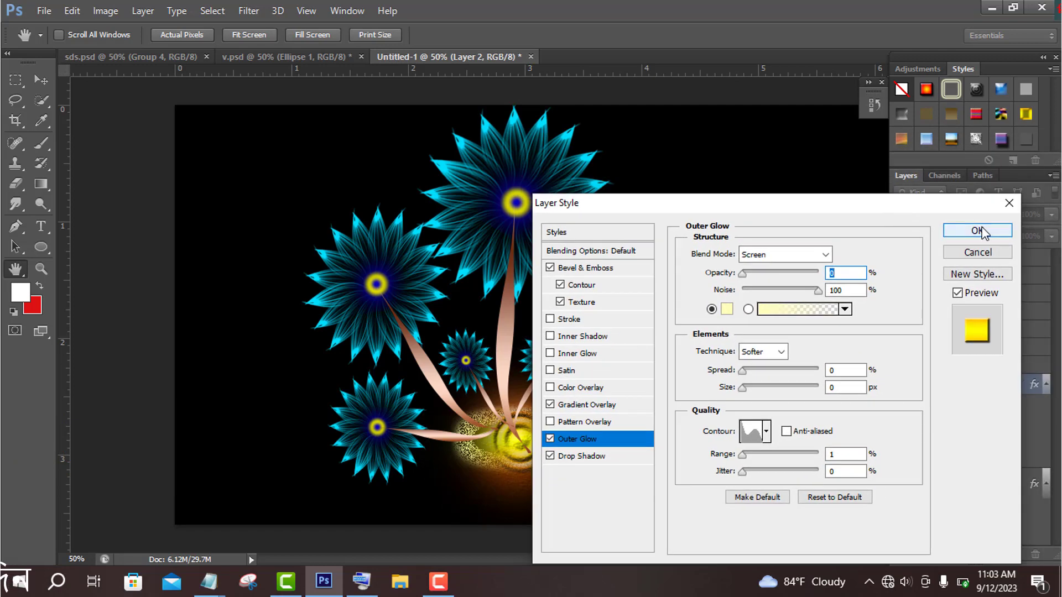
{"action": "left_click", "coordinate": [982, 231]}
Hide and reshow the rim's Ellipse 1 layer to compare the base with and without it
{"action": "left_click", "coordinate": [986, 489]}
{"action": "left_click", "coordinate": [901, 457]}
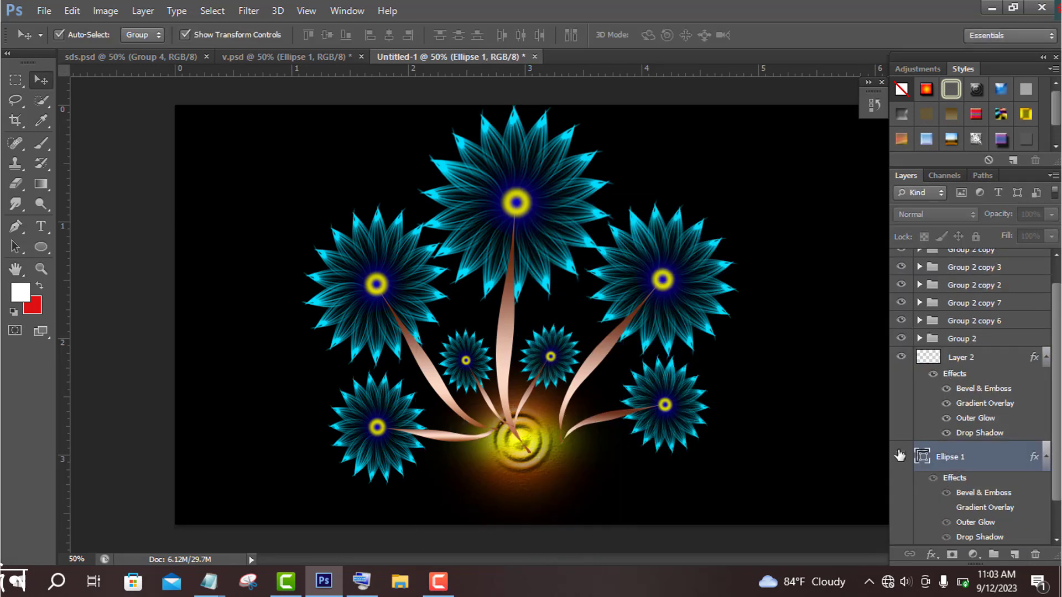
{"action": "left_click", "coordinate": [901, 456]}
Duplicate Layer 2 and select both the original and its copy
{"action": "left_click", "coordinate": [1018, 357]}
{"action": "left_click_drag", "start_coordinate": [1018, 358], "coordinate": [1017, 556]}
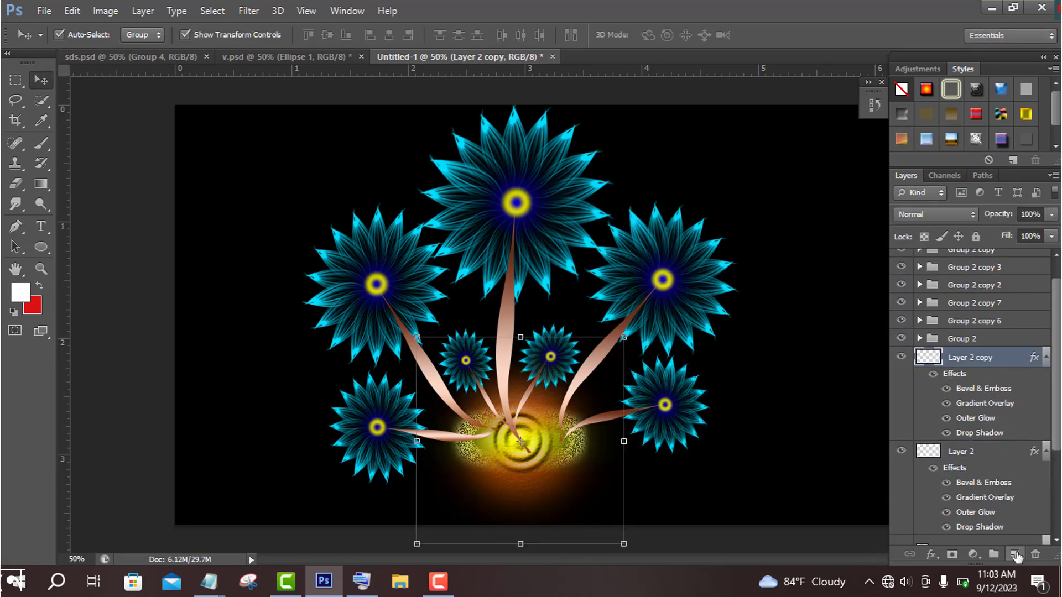
{"action": "left_click", "coordinate": [1006, 452]}
{"action": "left_click", "coordinate": [1002, 362], "text": "shift"}
Move Layer 2 and its copy above all the flower groups, using a temporary blank layer on top and deleting it
{"action": "scroll", "coordinate": [1002, 277], "scroll_direction": "up", "scroll_amount": 2}
{"action": "left_click", "coordinate": [1002, 261]}
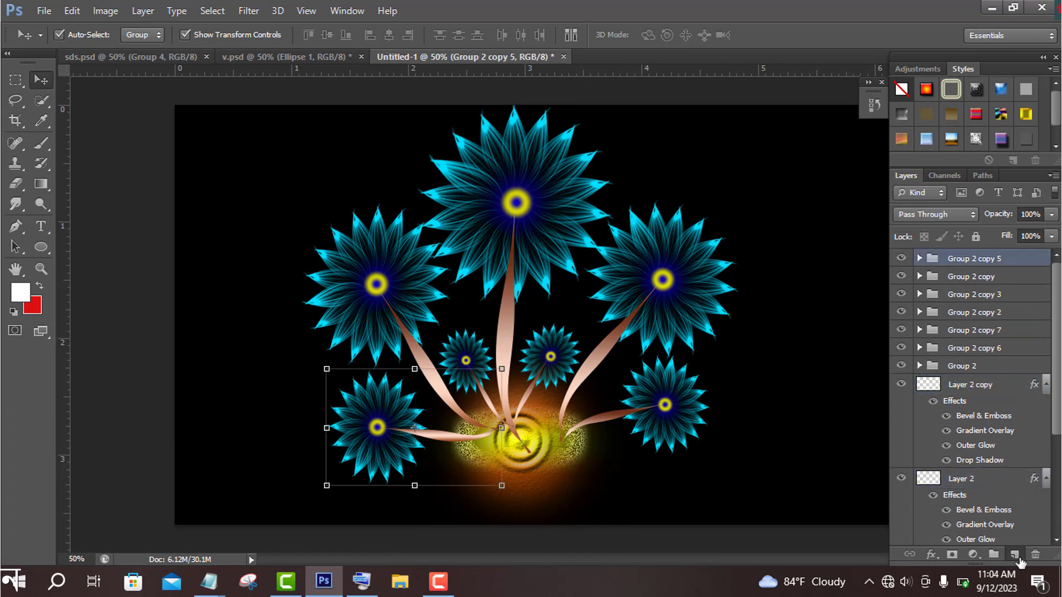
{"action": "left_click", "coordinate": [1016, 556]}
{"action": "left_click", "coordinate": [1002, 406]}
{"action": "left_click", "coordinate": [987, 499], "text": "shift"}
{"action": "left_click_drag", "start_coordinate": [1011, 406], "coordinate": [1002, 262]}
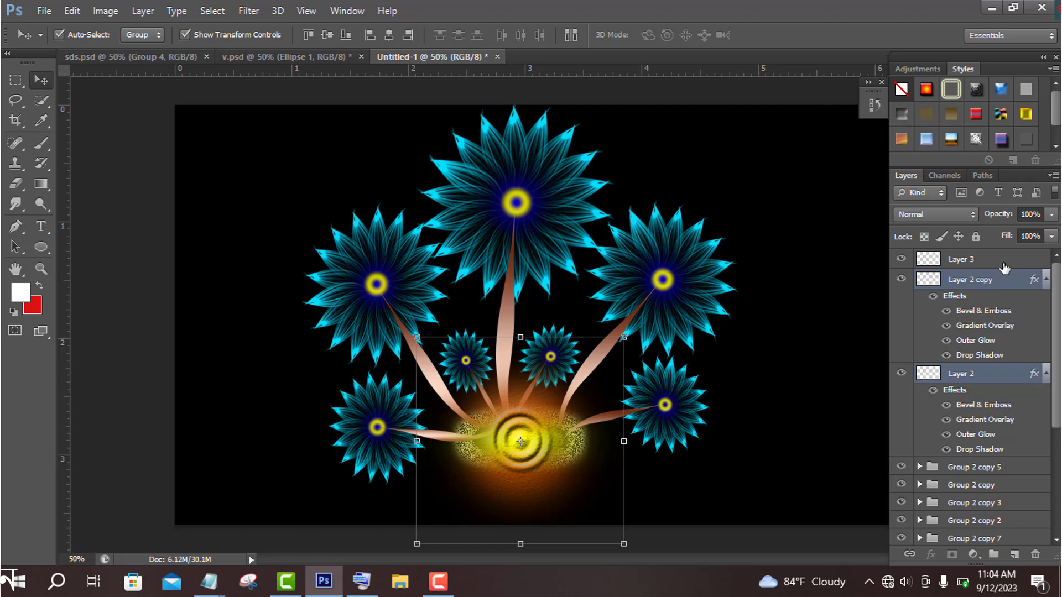
{"action": "left_click_drag", "start_coordinate": [1012, 268], "coordinate": [1036, 555]}
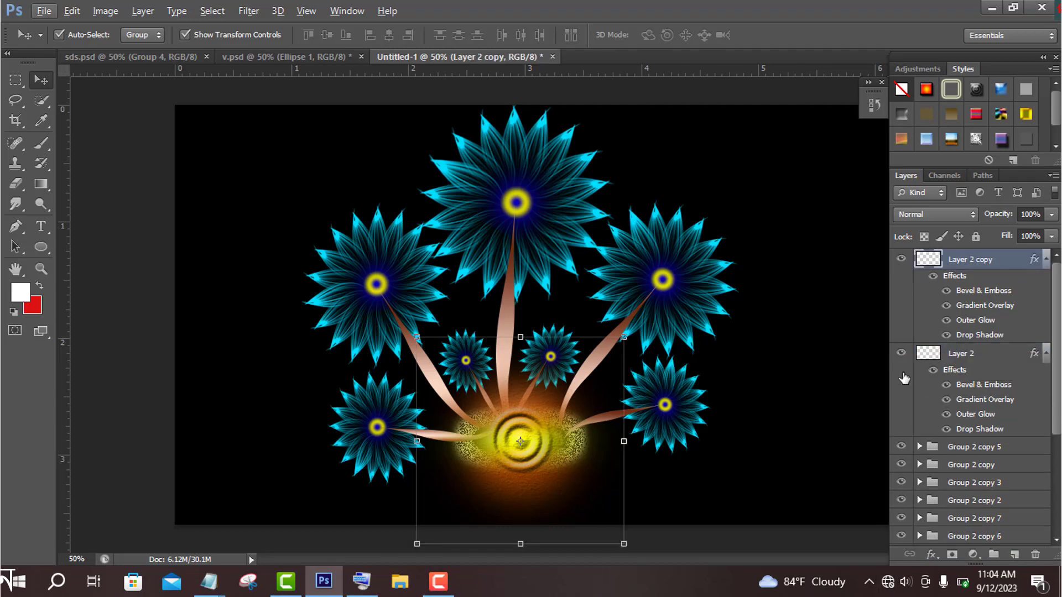
Transform Layer 2 and its copy together to 76.07% width and 77.76% height, centred just below the rim, and apply it
{"action": "left_click", "coordinate": [956, 355]}
{"action": "left_click", "coordinate": [982, 264], "text": "shift"}
{"action": "left_click_drag", "start_coordinate": [624, 545], "coordinate": [602, 541]}
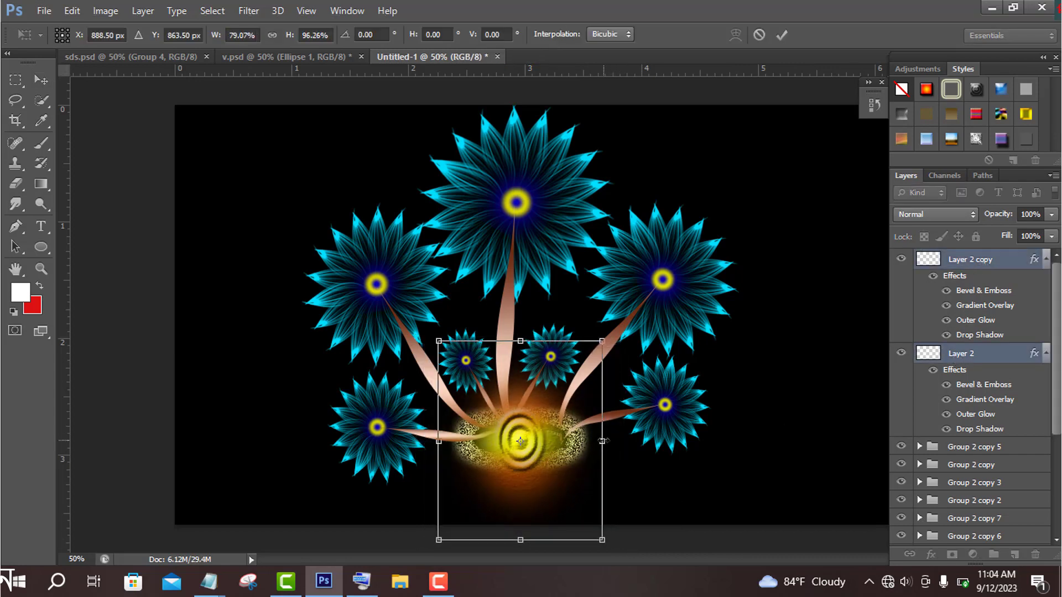
{"action": "left_click_drag", "start_coordinate": [603, 441], "coordinate": [614, 441]}
{"action": "left_click_drag", "start_coordinate": [438, 441], "coordinate": [419, 446]}
{"action": "left_click_drag", "start_coordinate": [515, 340], "coordinate": [515, 380]}
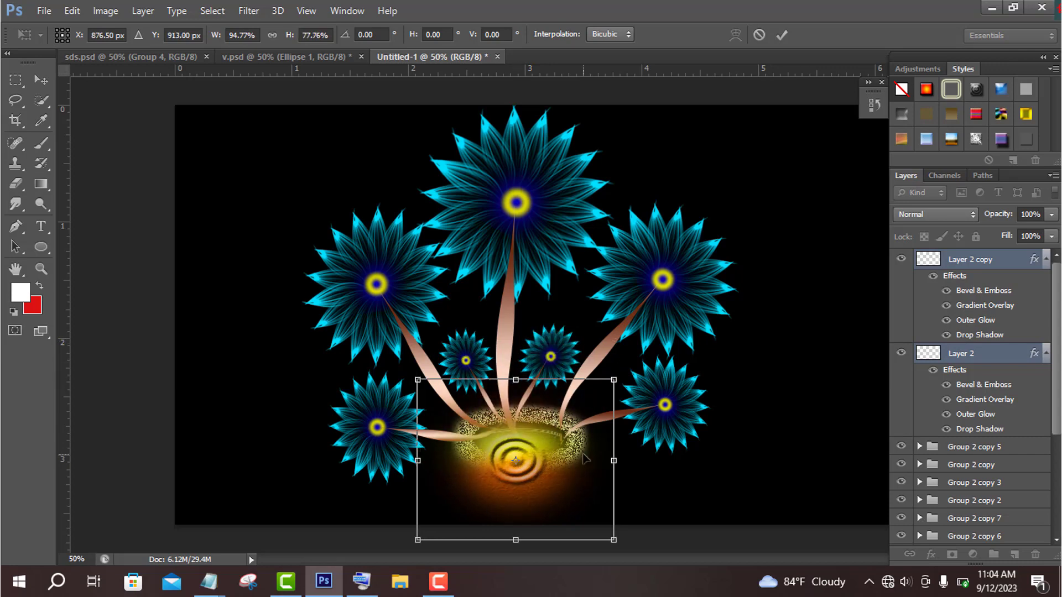
{"action": "left_click_drag", "start_coordinate": [613, 461], "coordinate": [602, 460]}
{"action": "left_click_drag", "start_coordinate": [417, 460], "coordinate": [441, 462]}
{"action": "left_click_drag", "start_coordinate": [603, 465], "coordinate": [595, 466]}
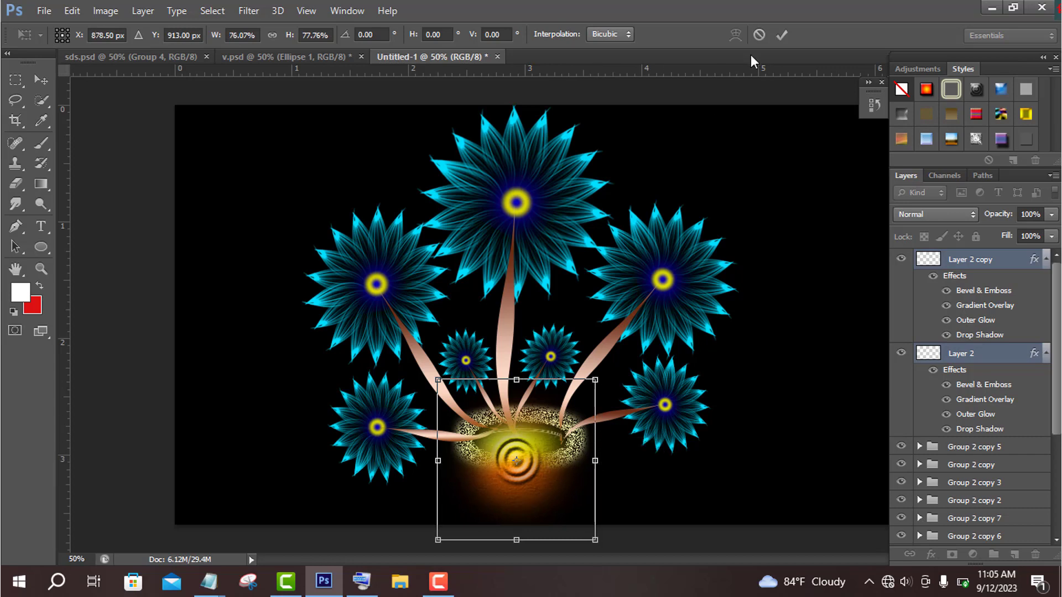
{"action": "left_click", "coordinate": [782, 35]}
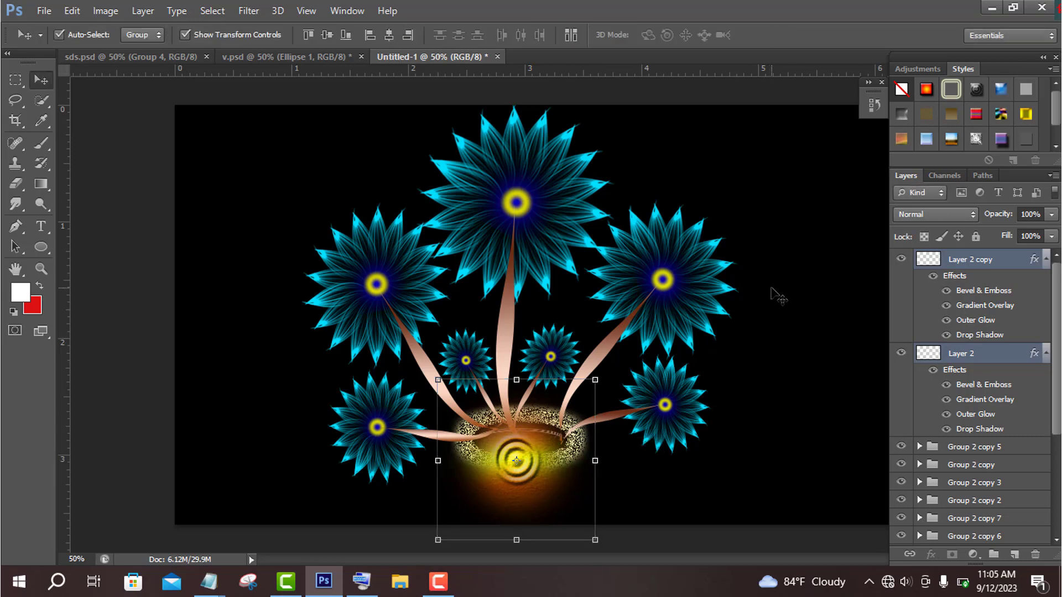